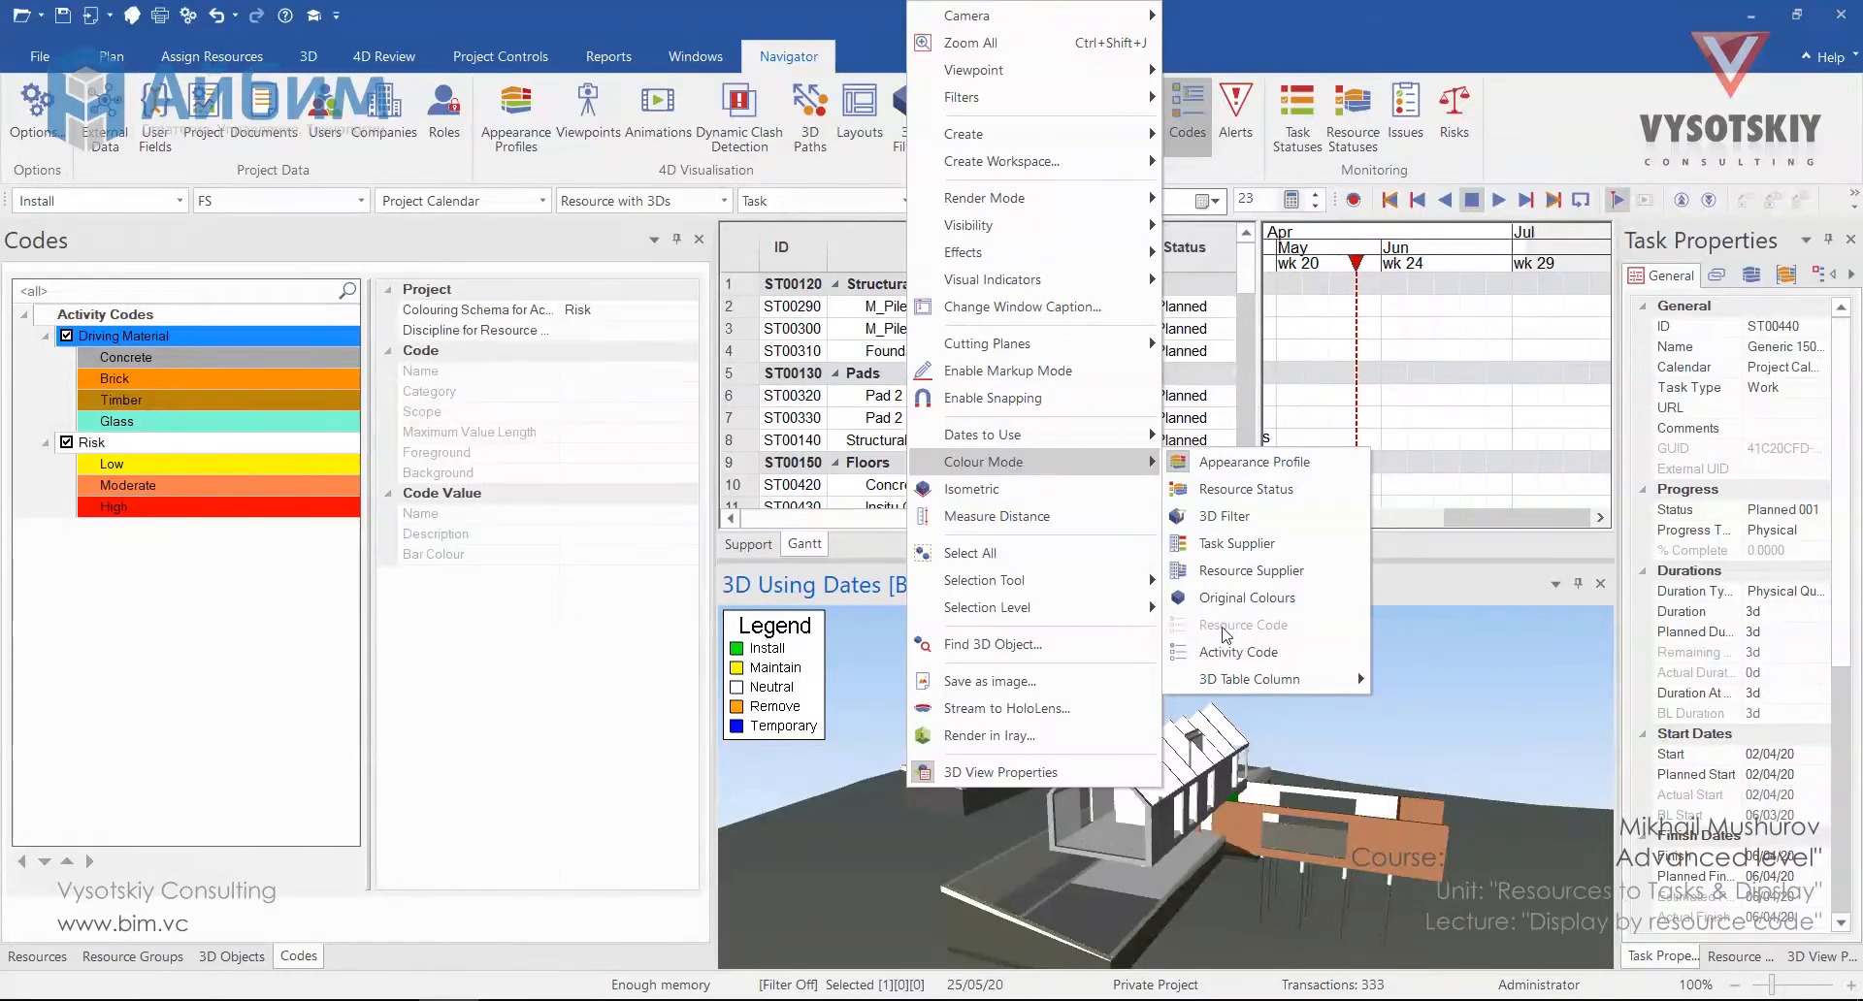
Switch to the Revit model and examine the Fire Resistance parameter of the selected upper-floor window.
key("Escape")
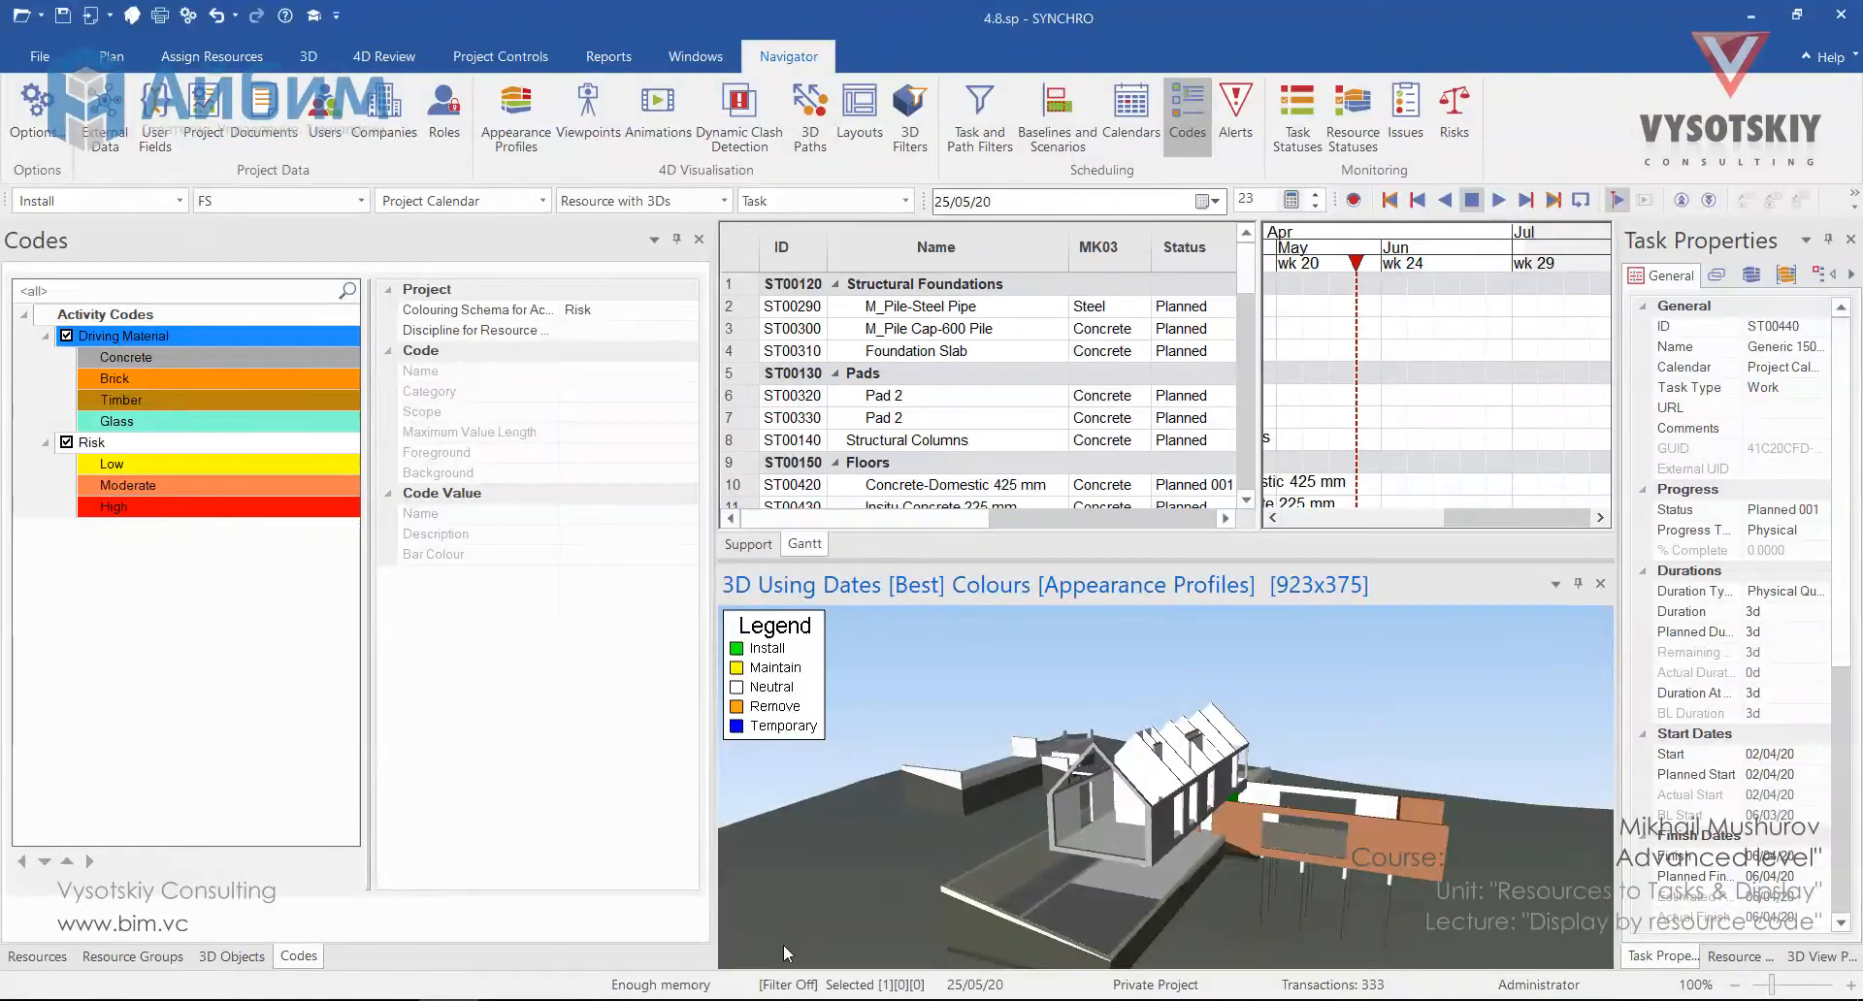
left_click(1112, 1000)
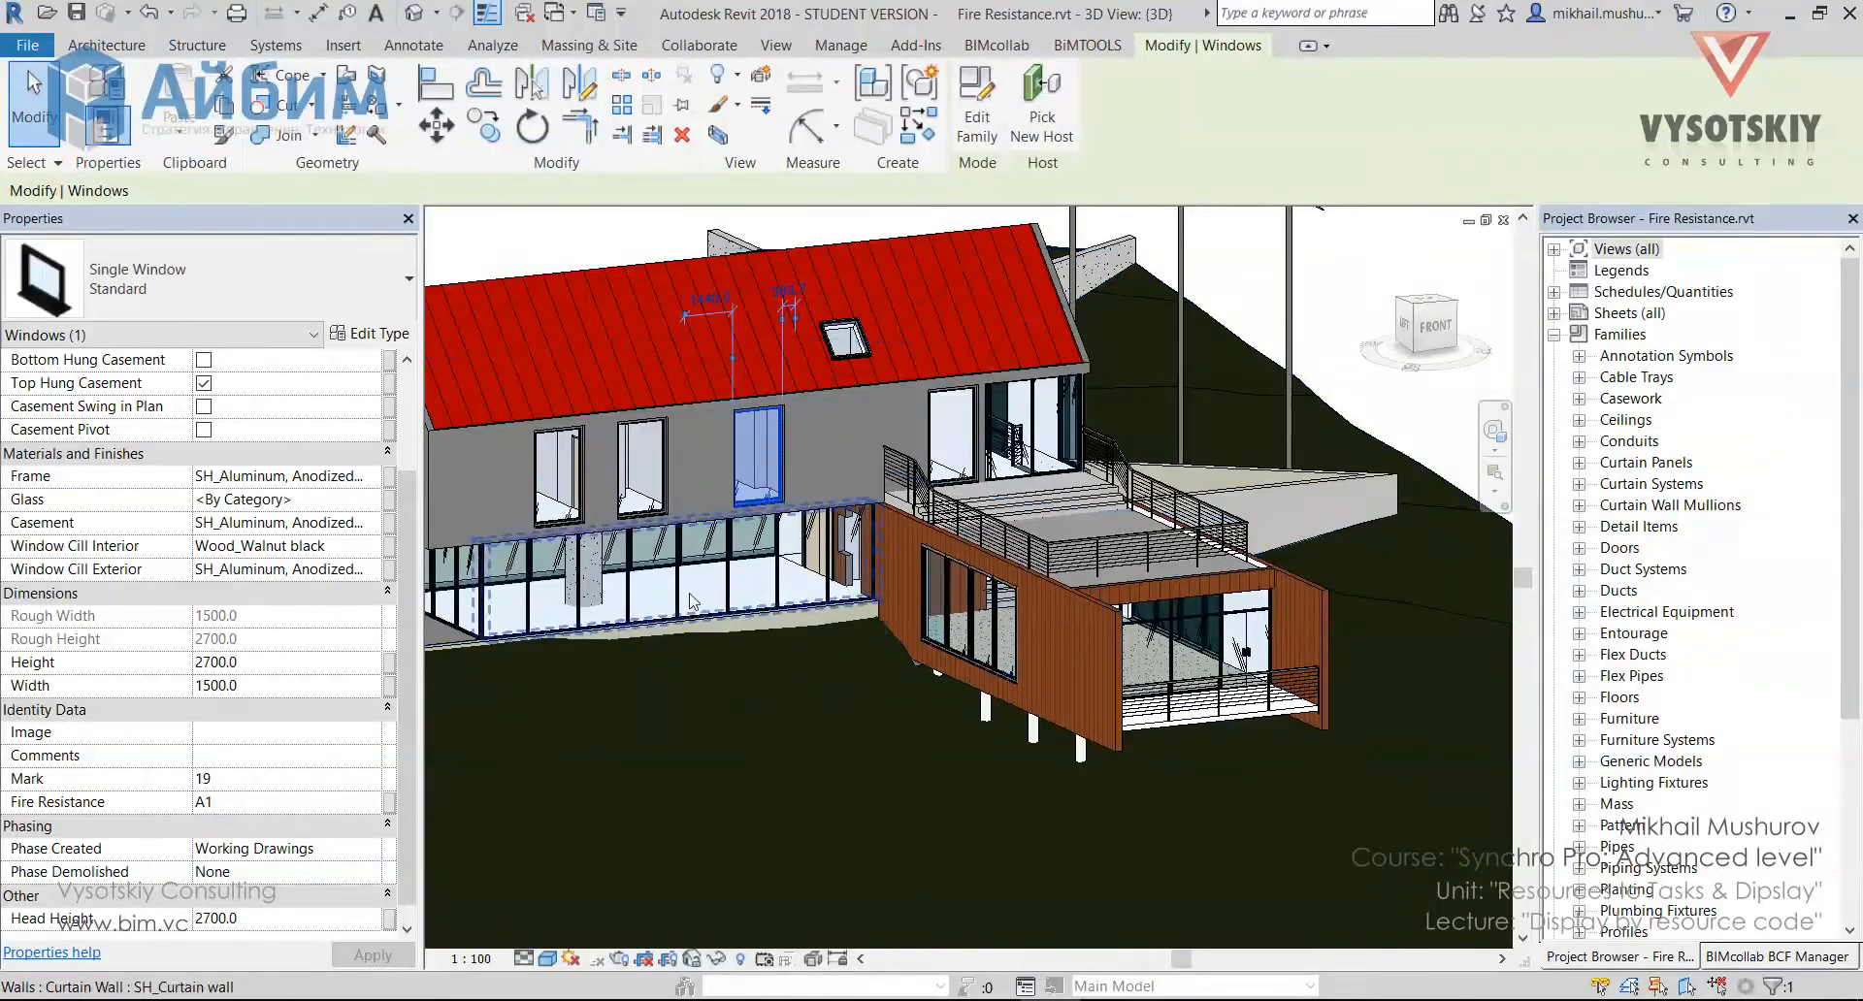
scroll(700, 550, "down", 4)
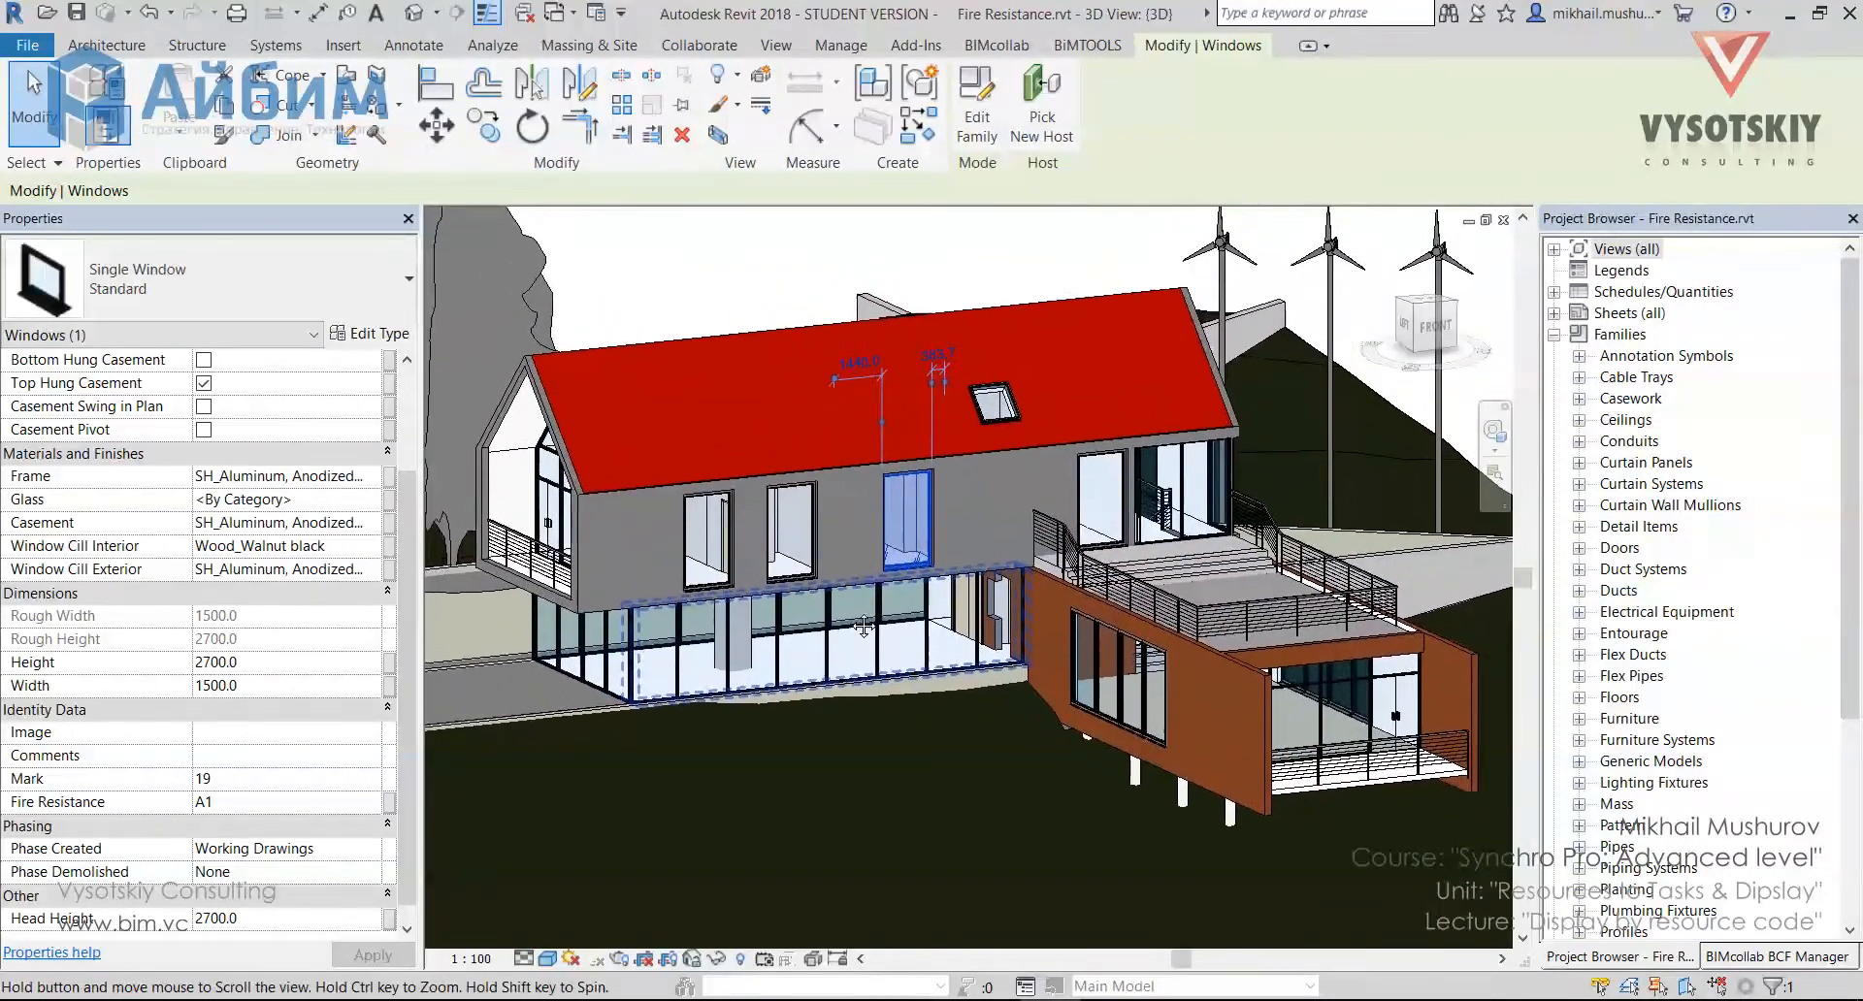
middle_click_drag(873, 618, 905, 645)
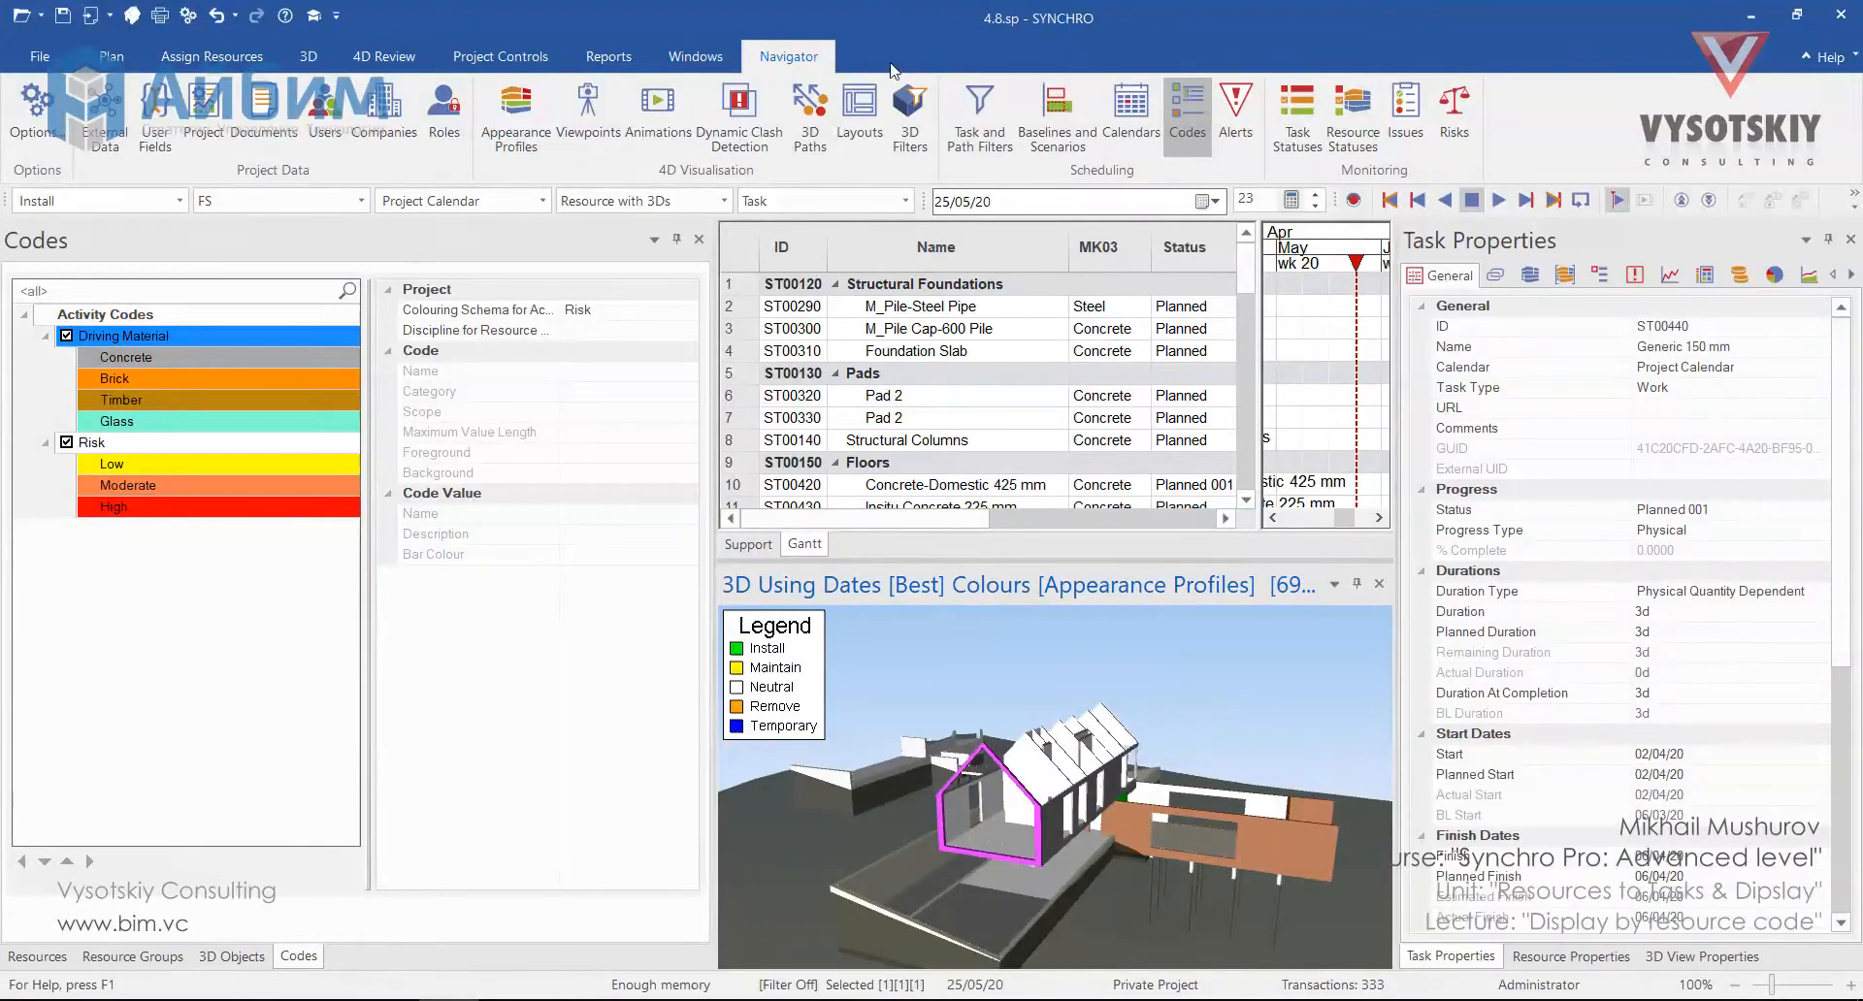
Show the user fields in the 3D properties of the selected gable wall object.
left_click(690, 58)
left_click(547, 116)
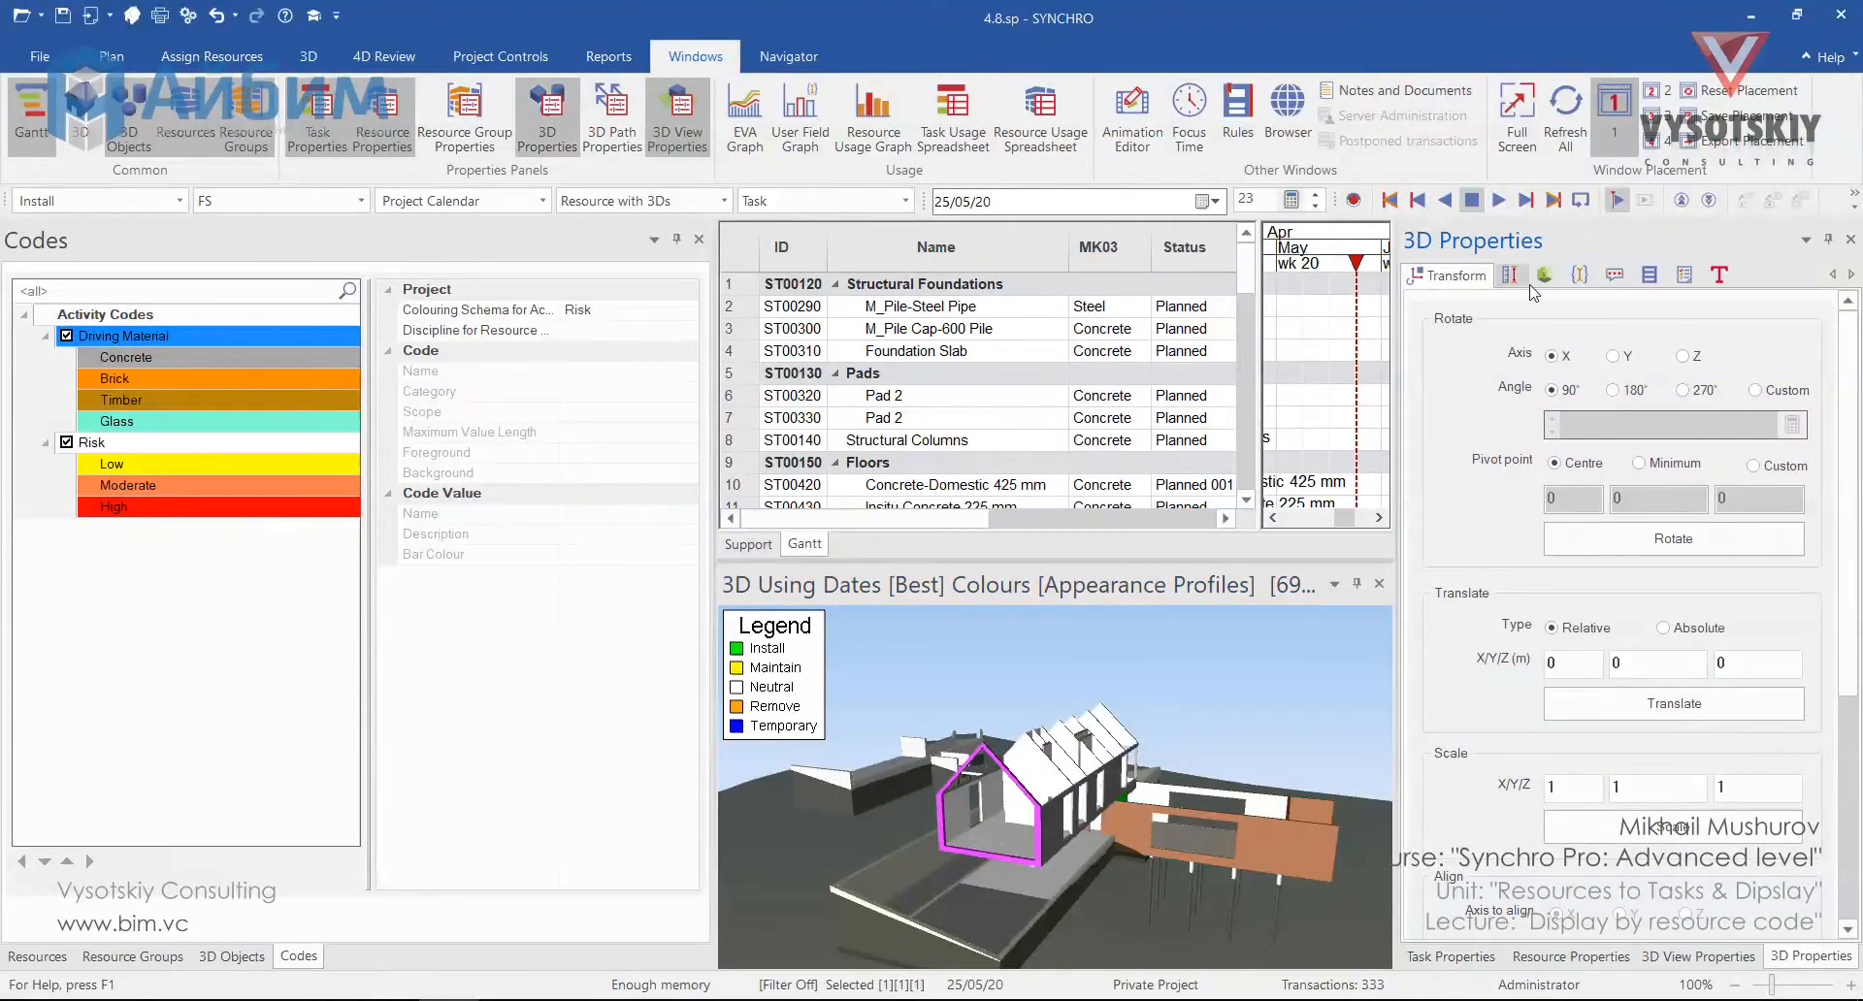
left_click(1560, 275)
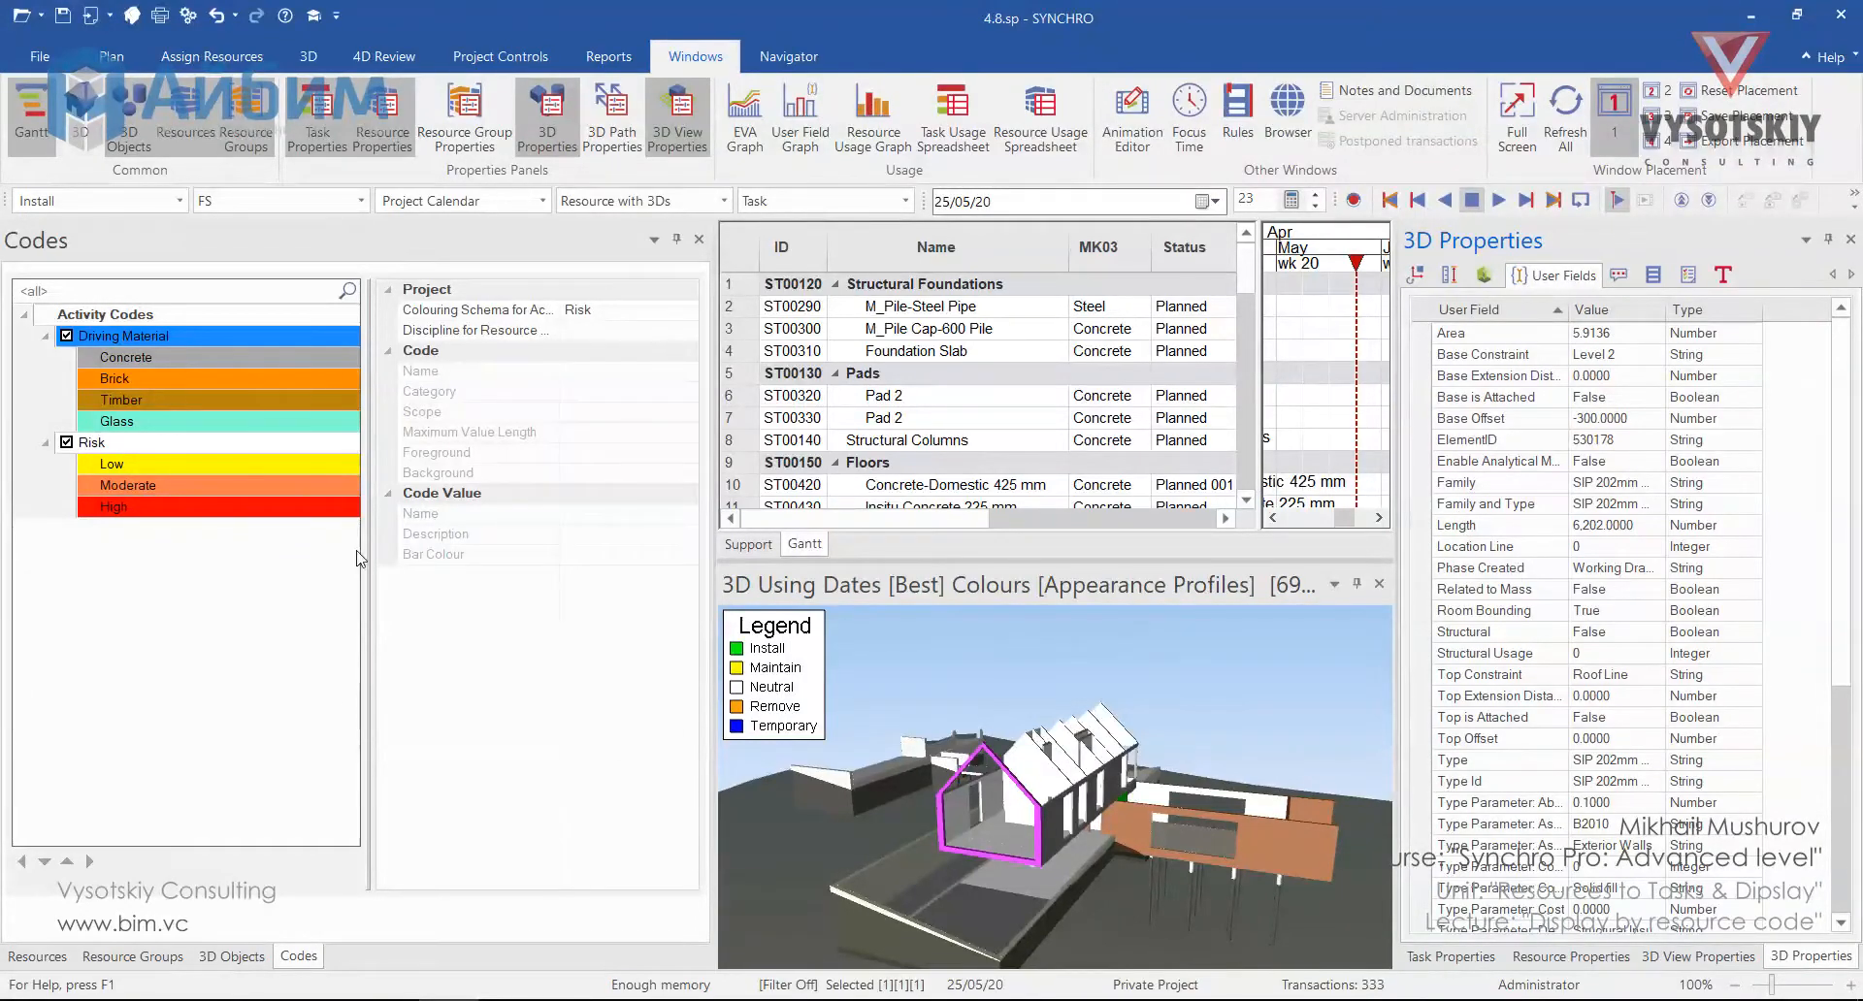
Synchronise the project's existing Synchro external data source from the file 4.8.spx, keeping the default processing for each object type.
left_click(788, 56)
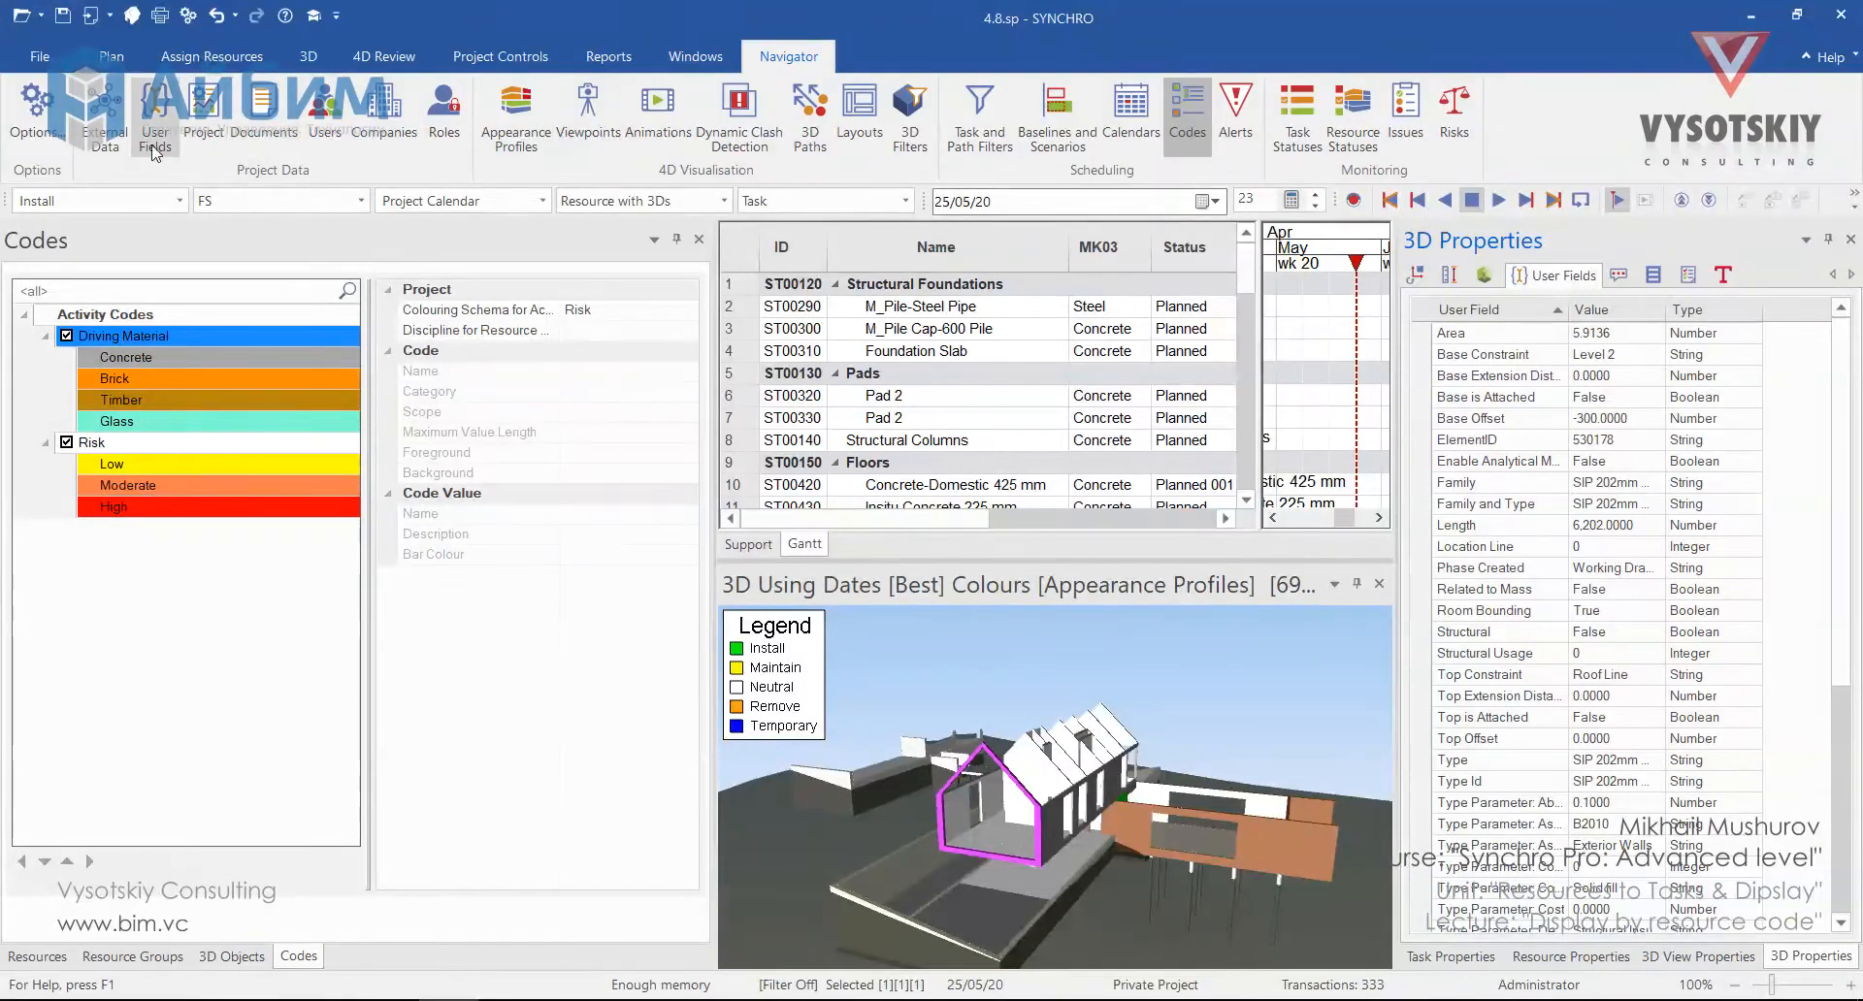
left_click(105, 124)
right_click(140, 336)
left_click(218, 439)
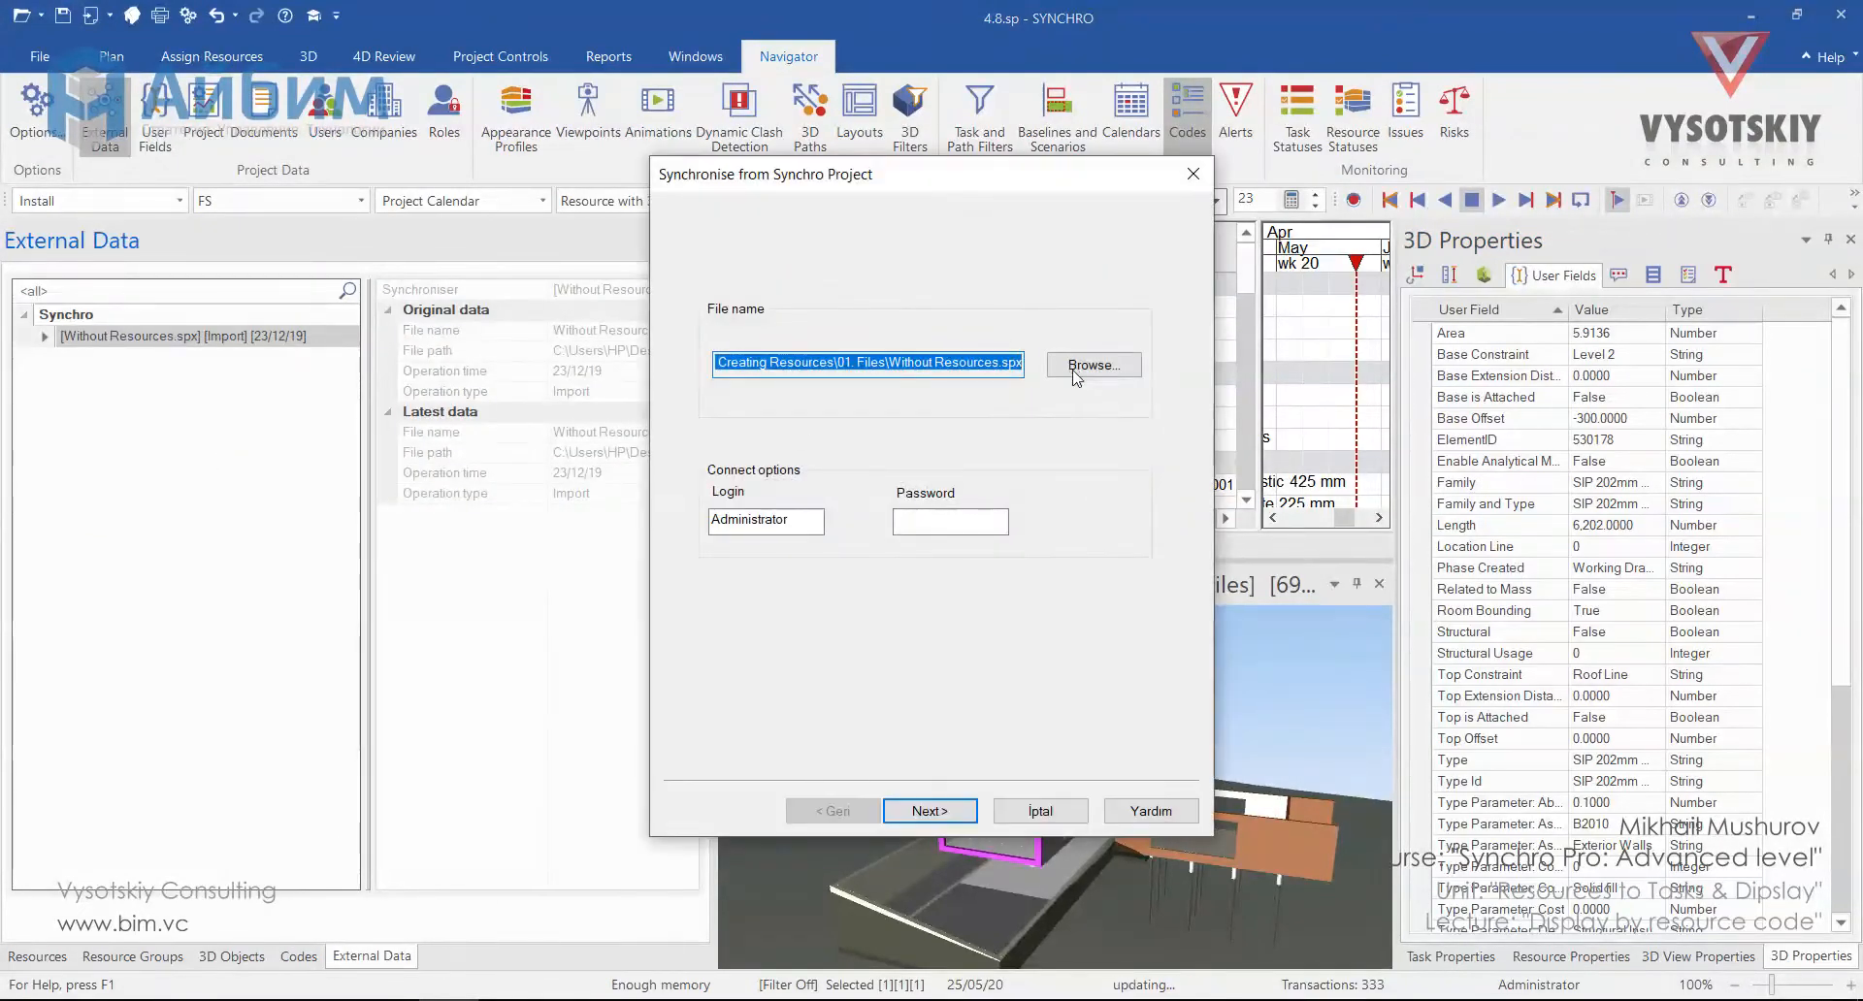
left_click(1094, 365)
double_click(476, 226)
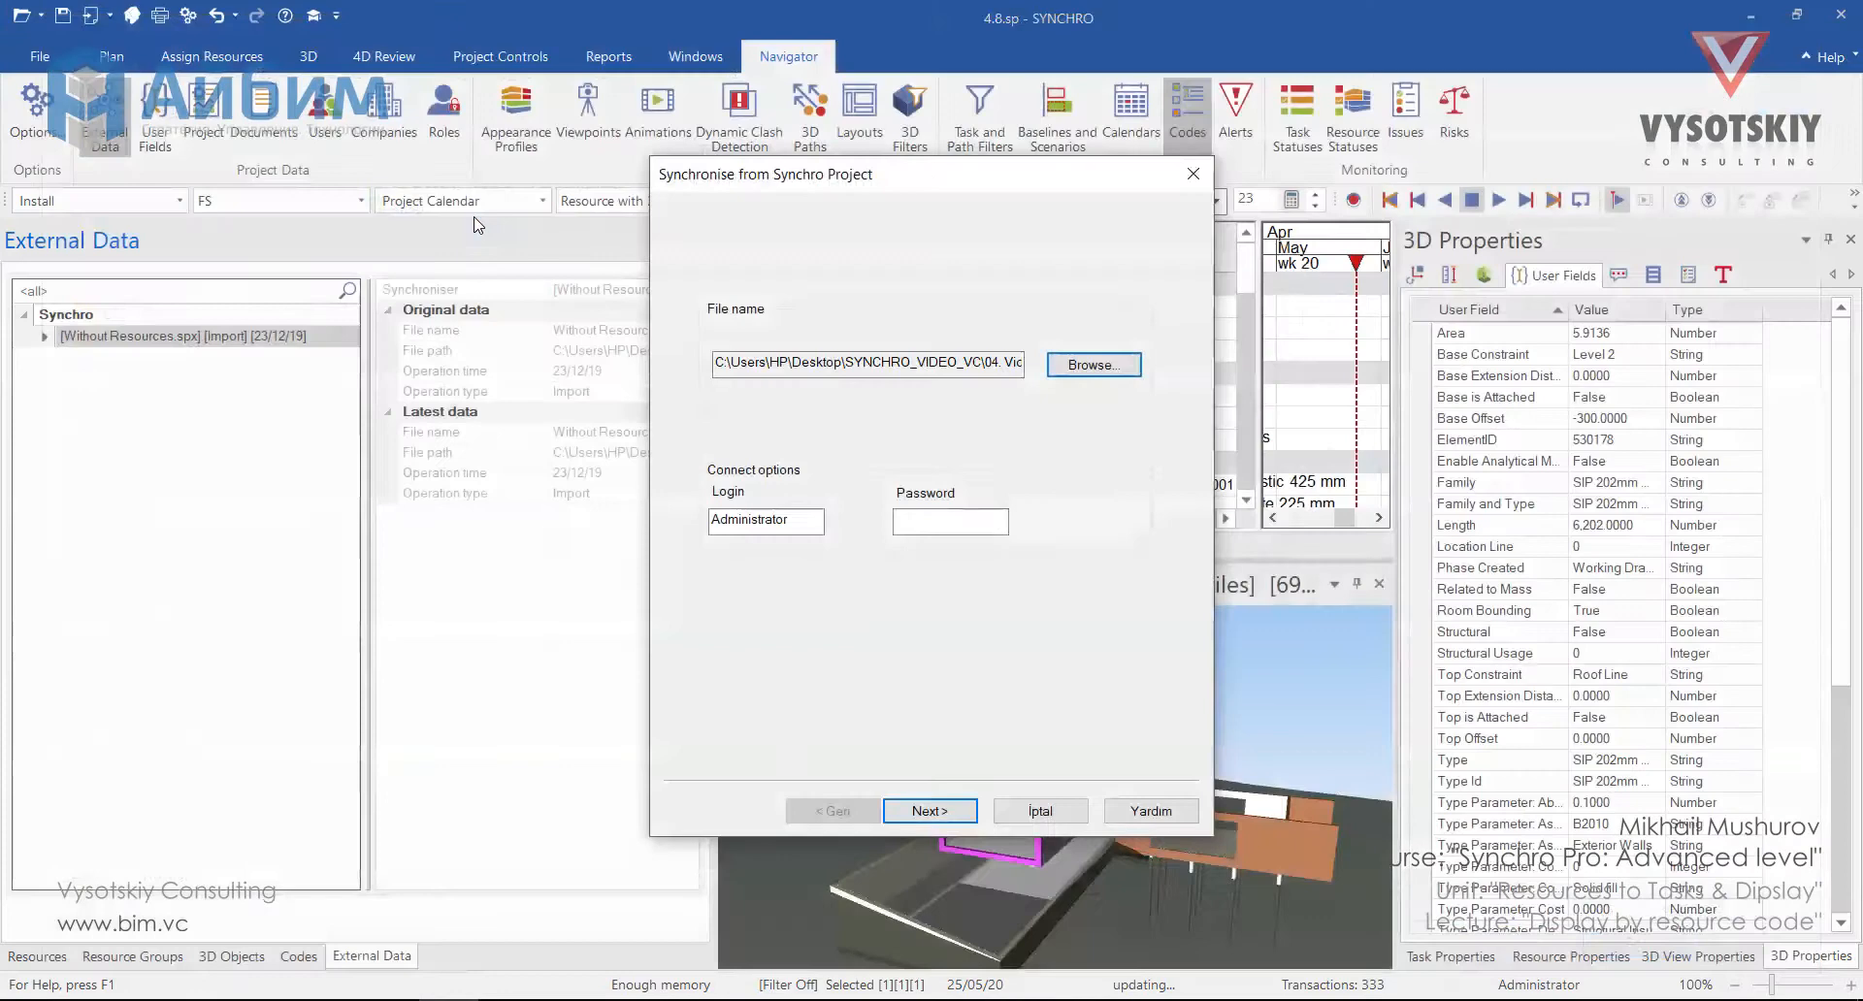
left_click(929, 811)
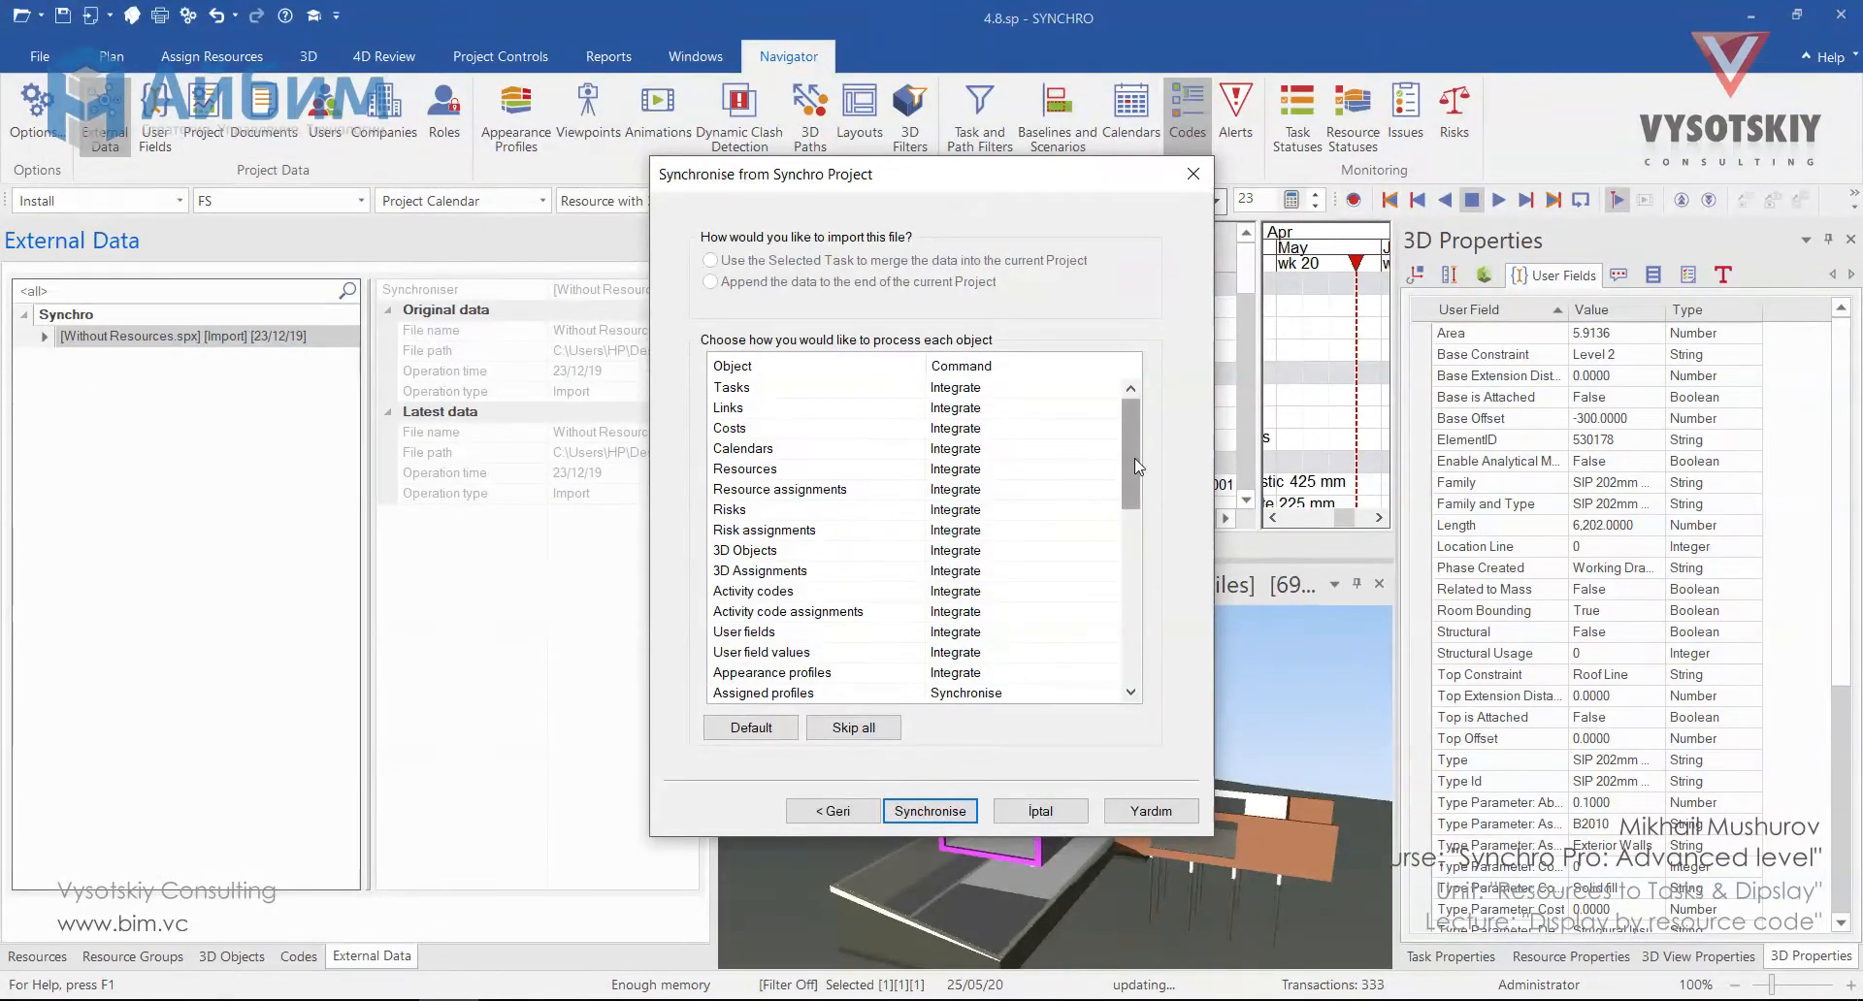
left_click_drag(1133, 458, 1134, 635)
left_click(961, 819)
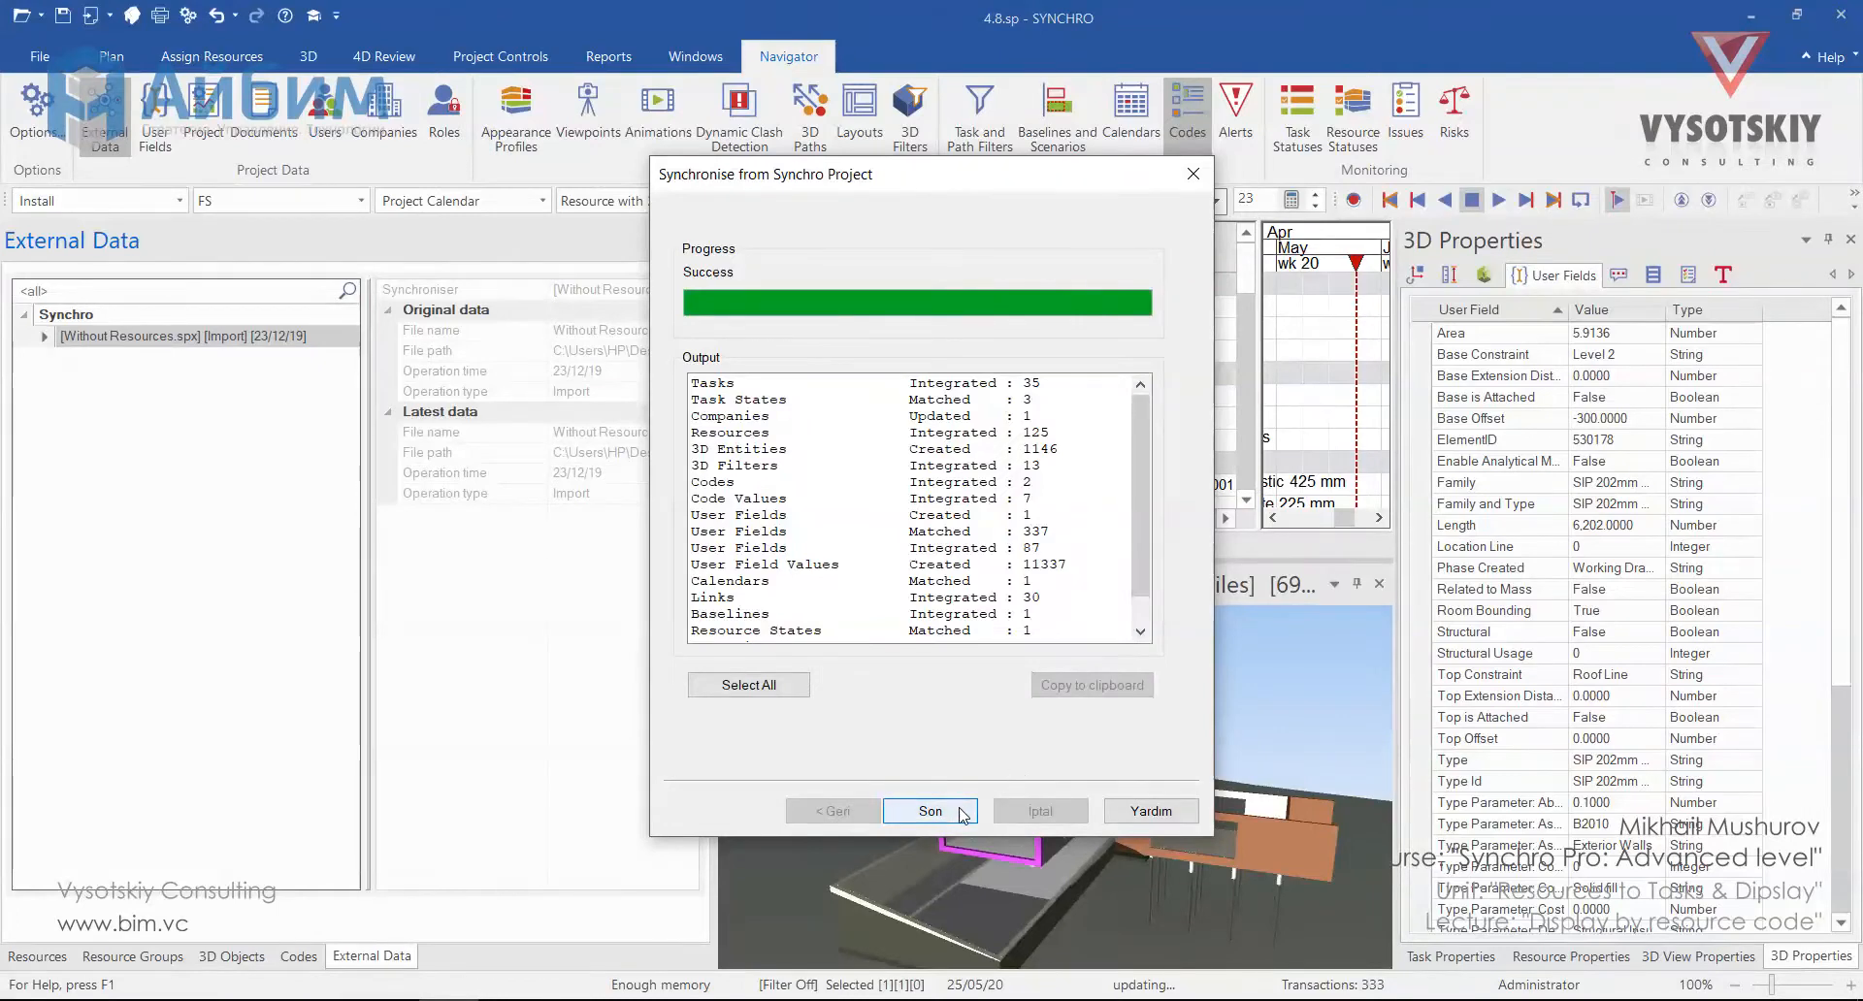
left_click(963, 813)
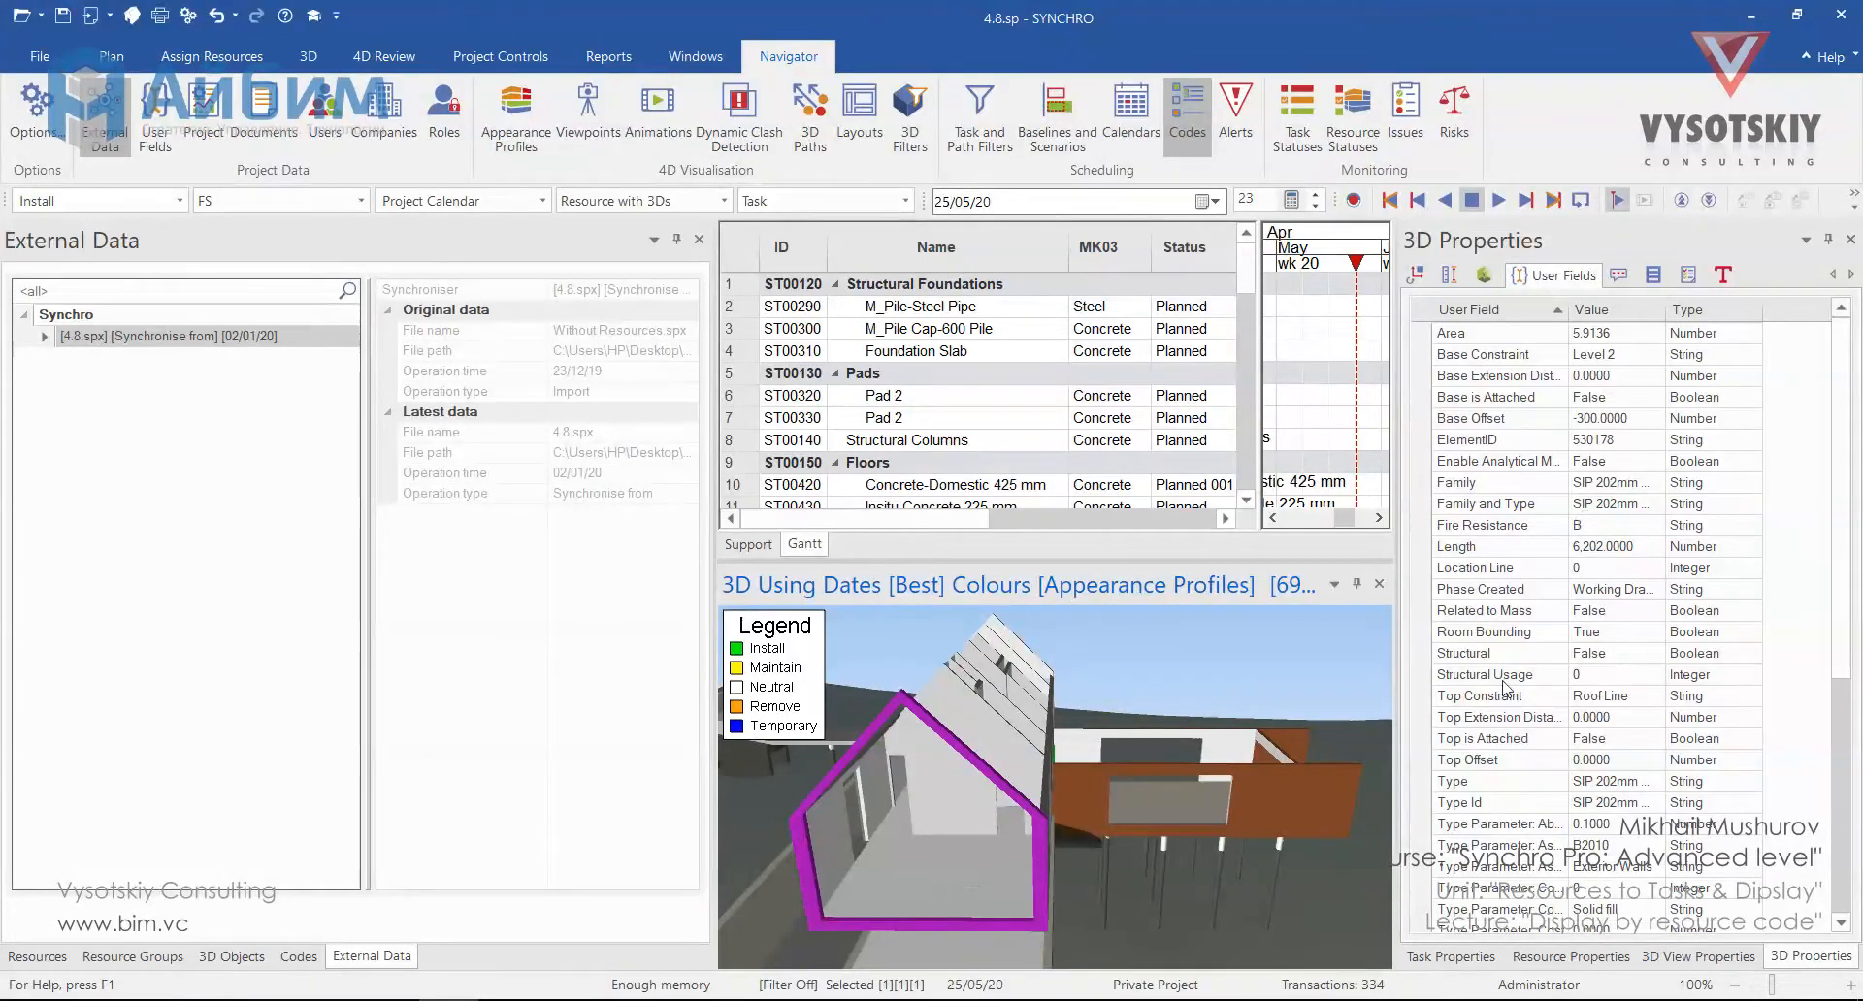
Show the user fields in the resource properties of the selected wall.
left_click(1579, 958)
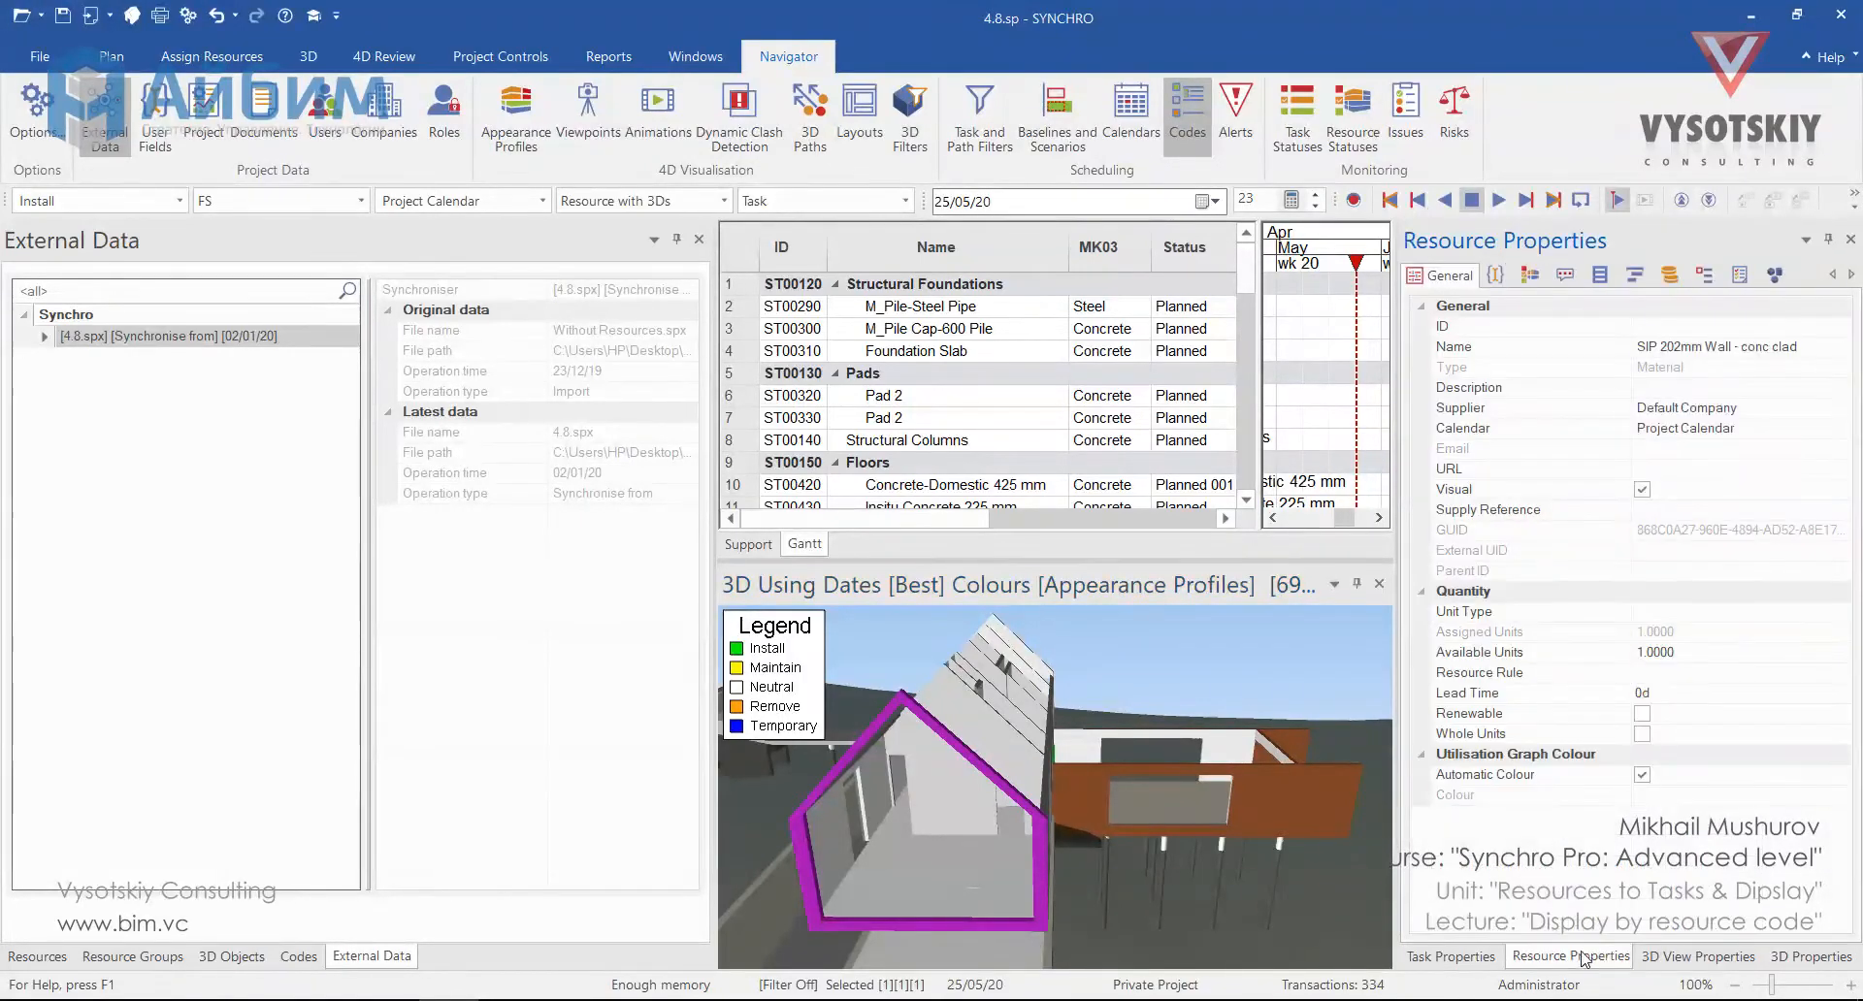
left_click(1501, 275)
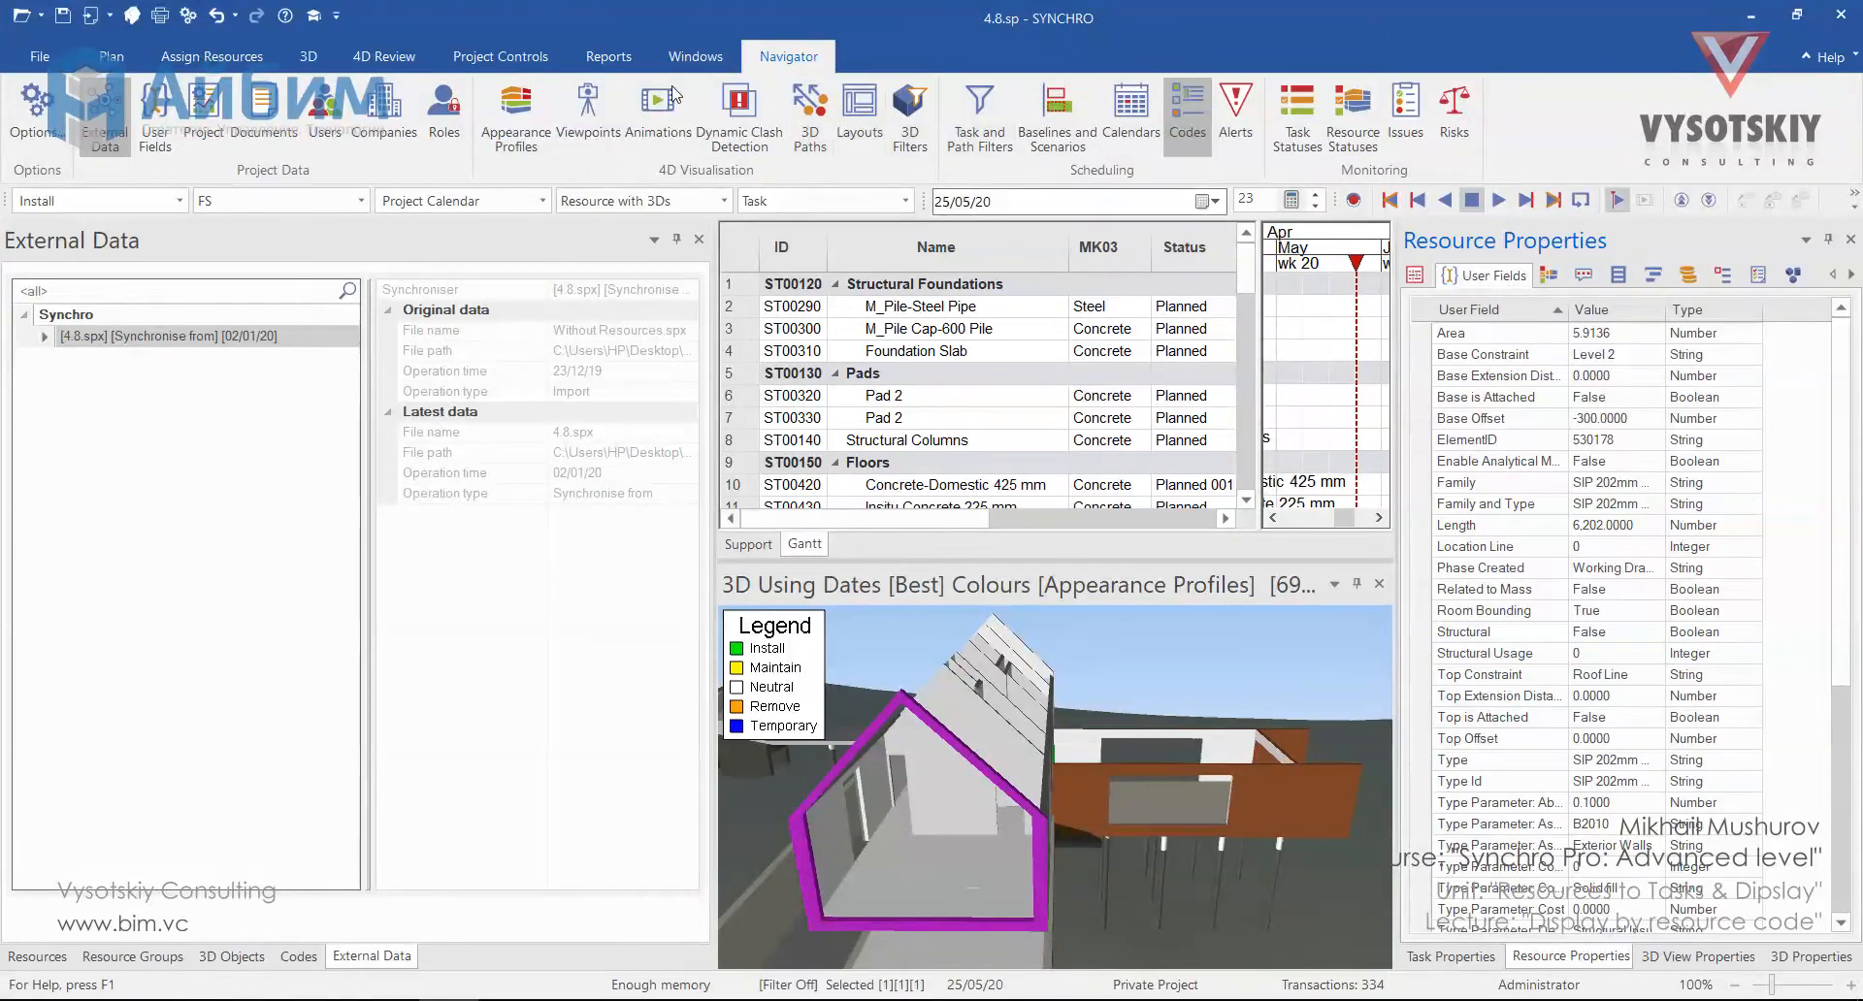
Create a user field named Fire Resistance with category Resource and type String.
left_click(505, 58)
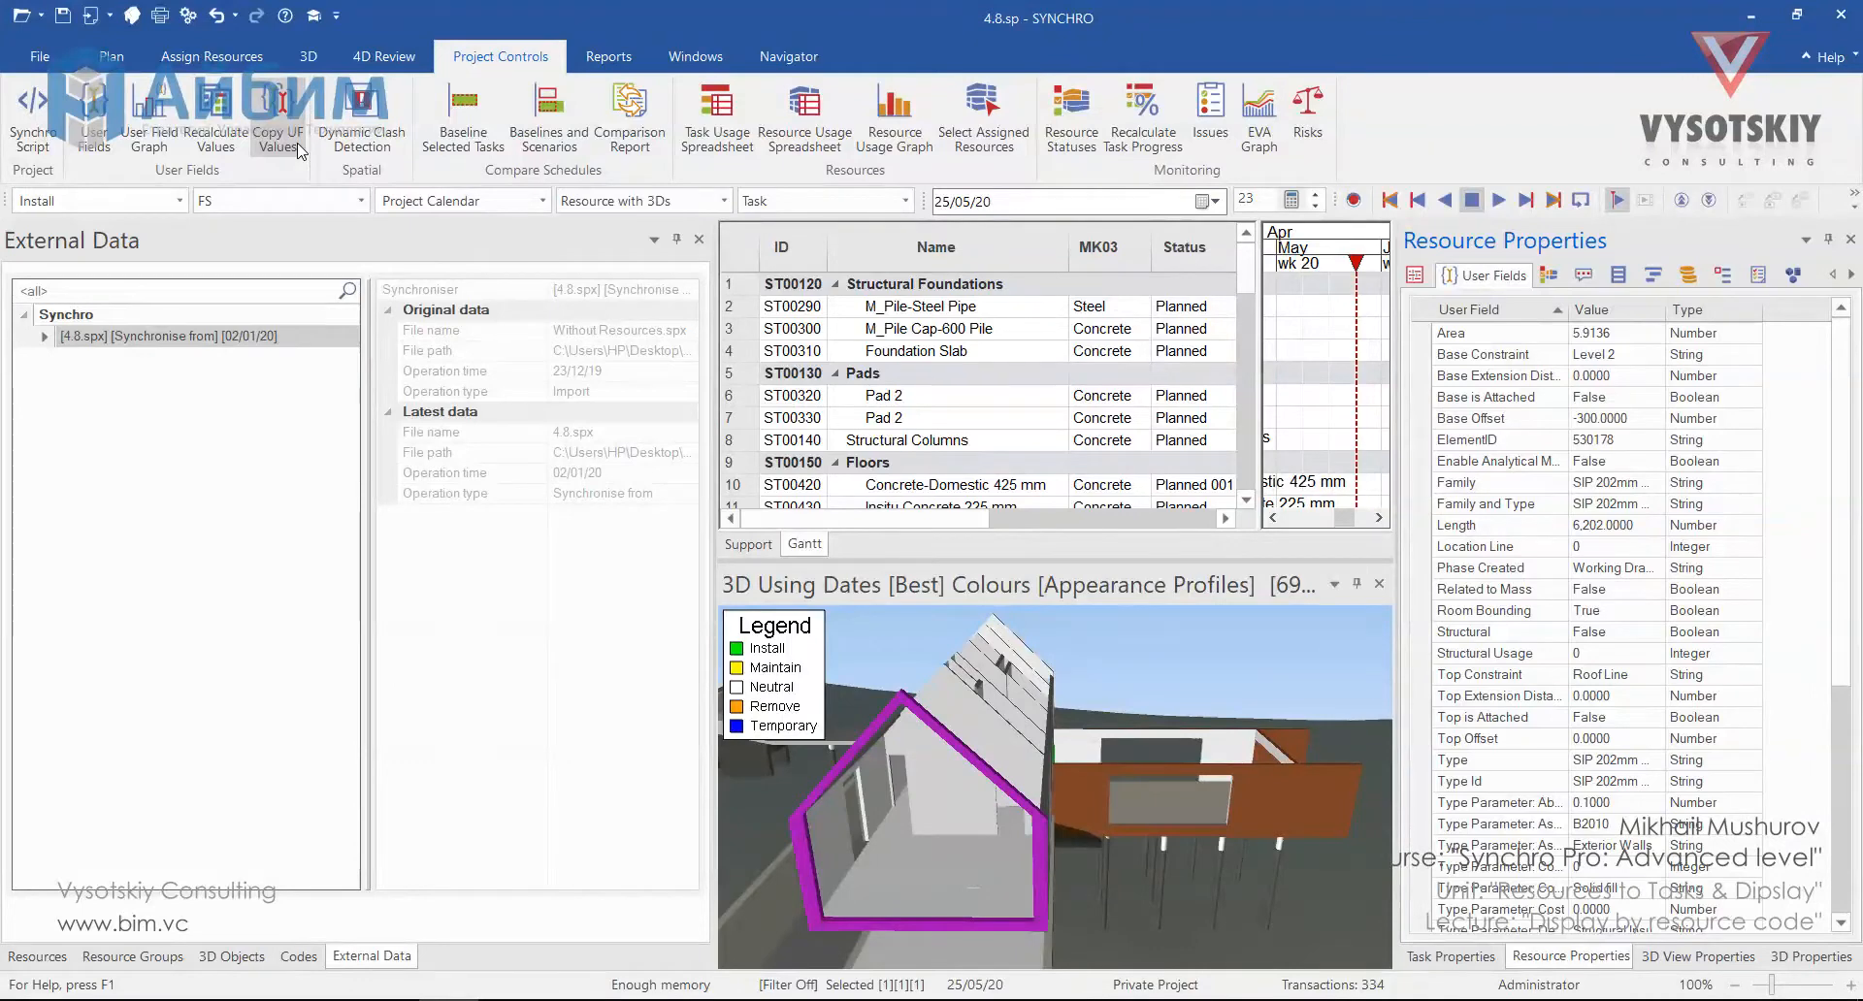
left_click(94, 131)
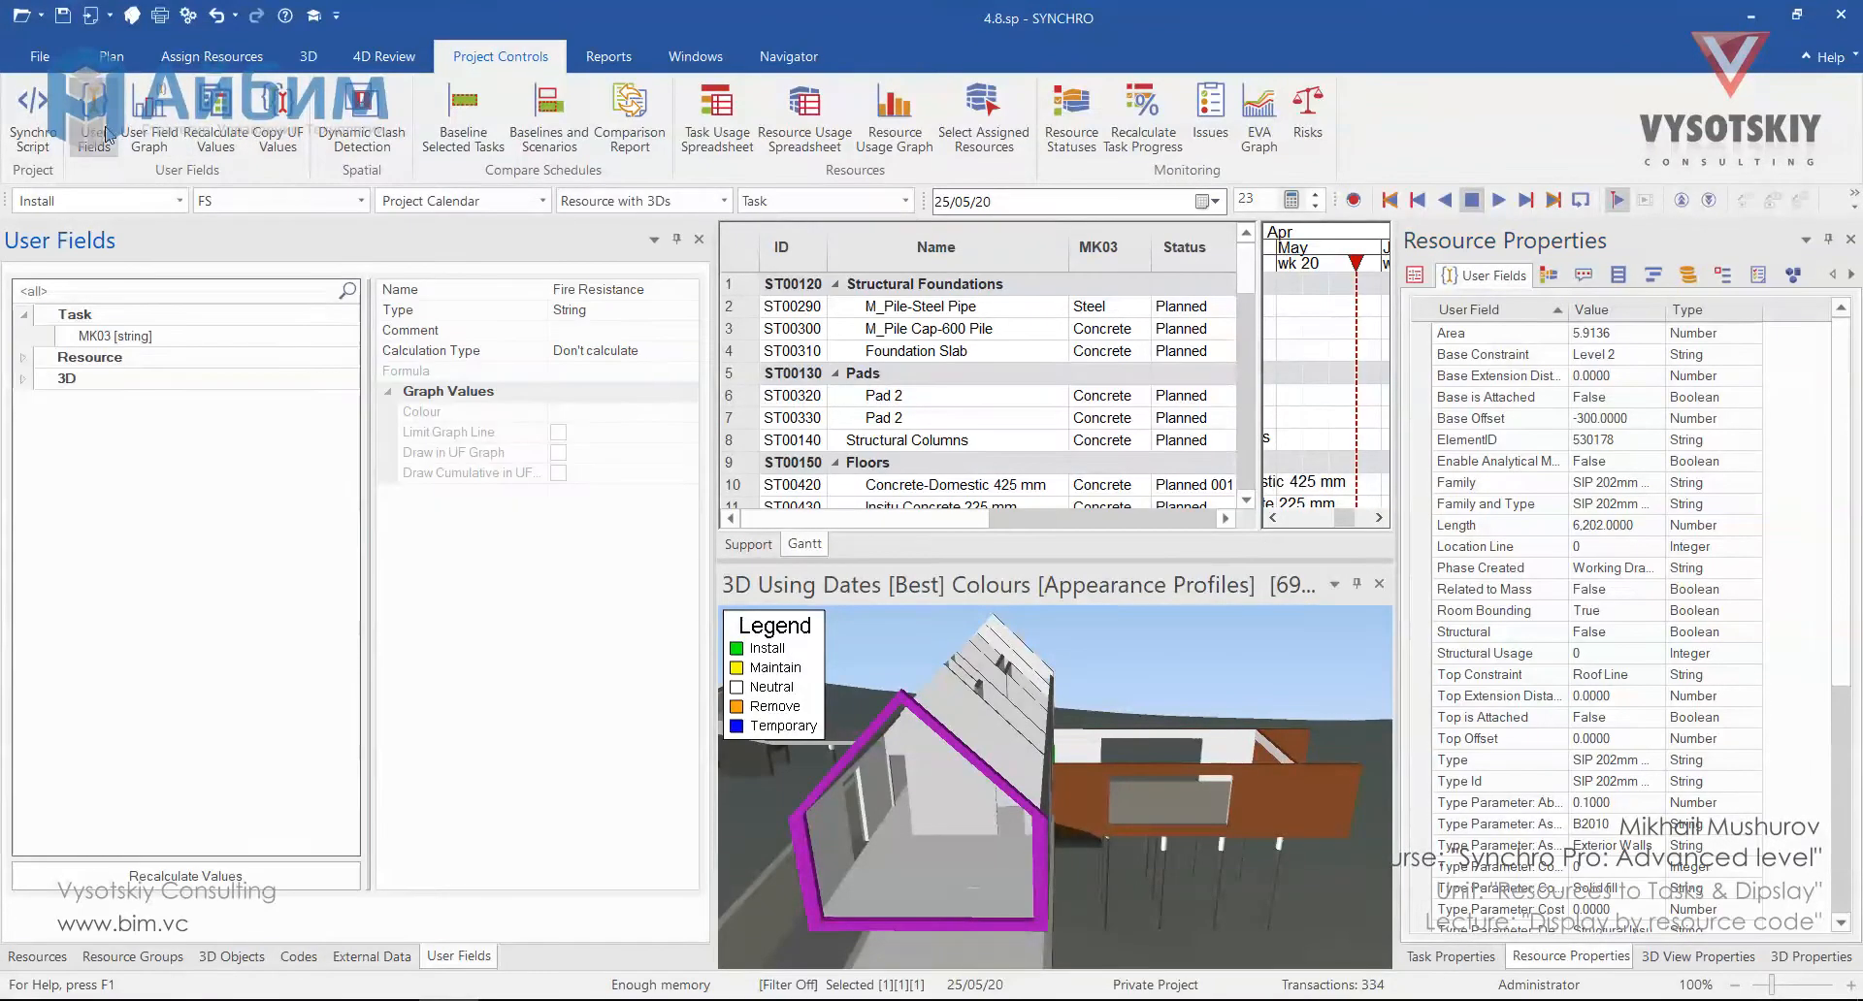
right_click(71, 457)
left_click(117, 472)
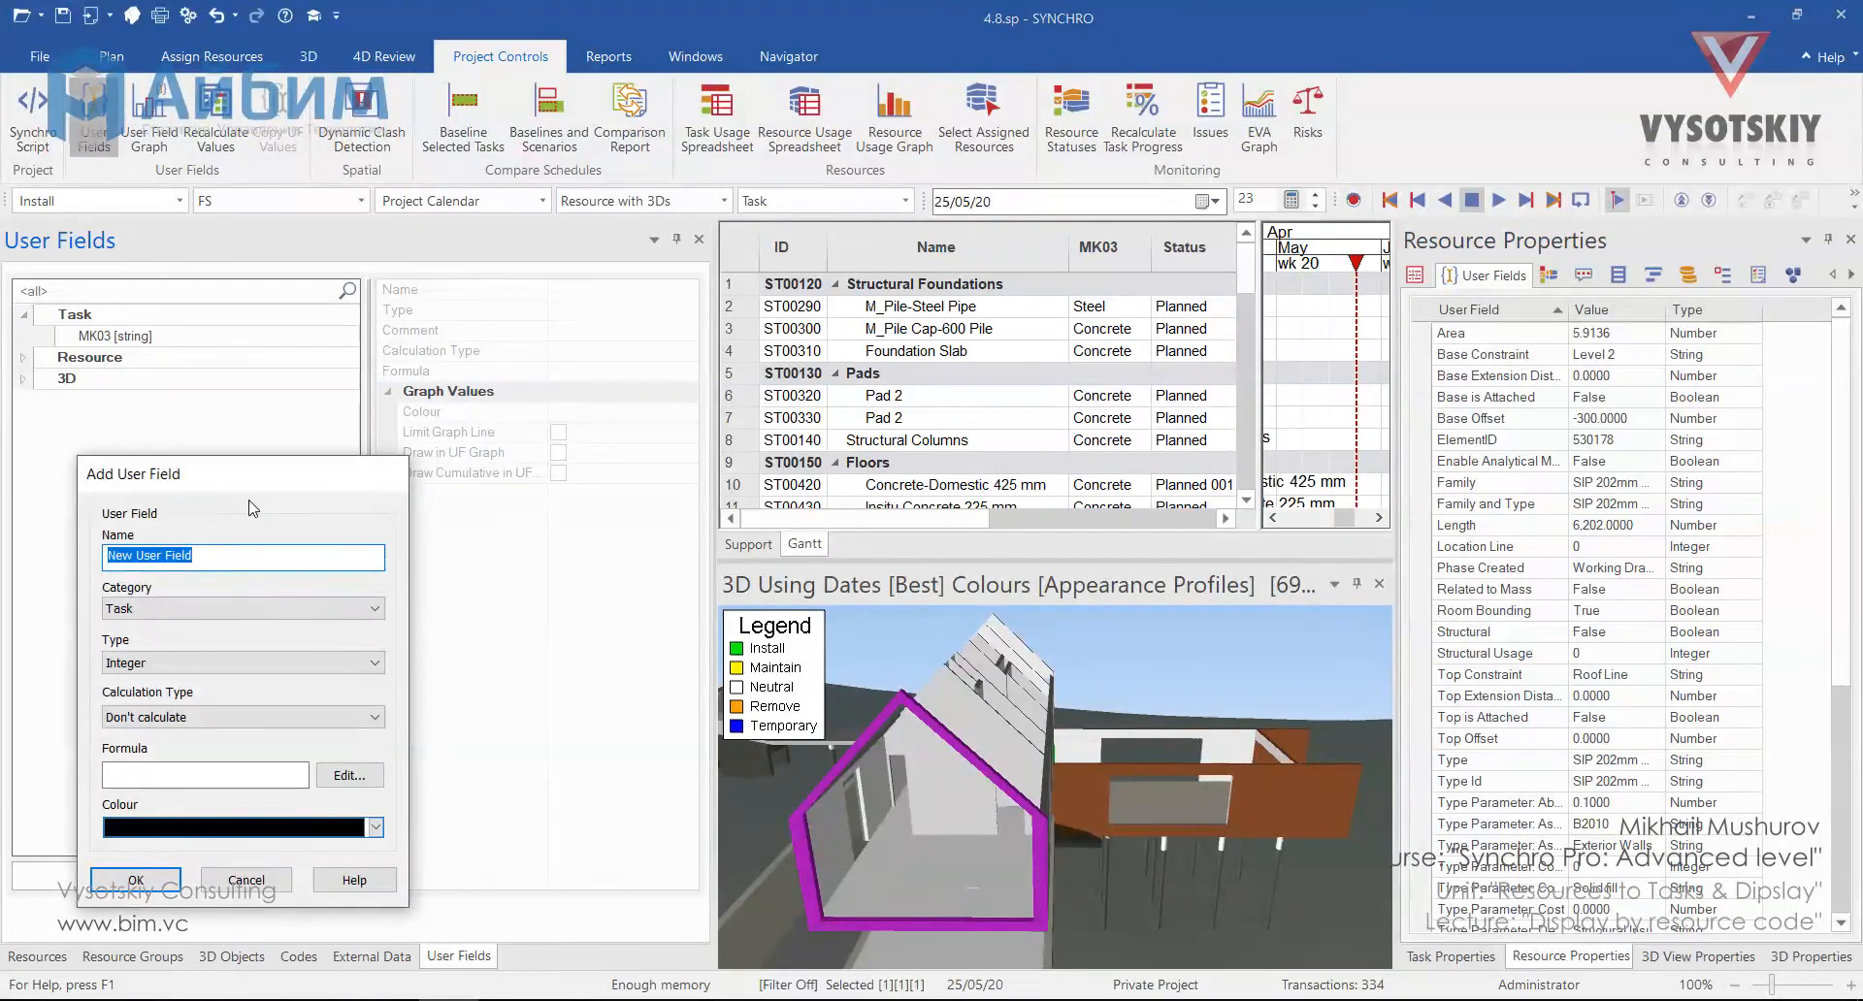
type("F")
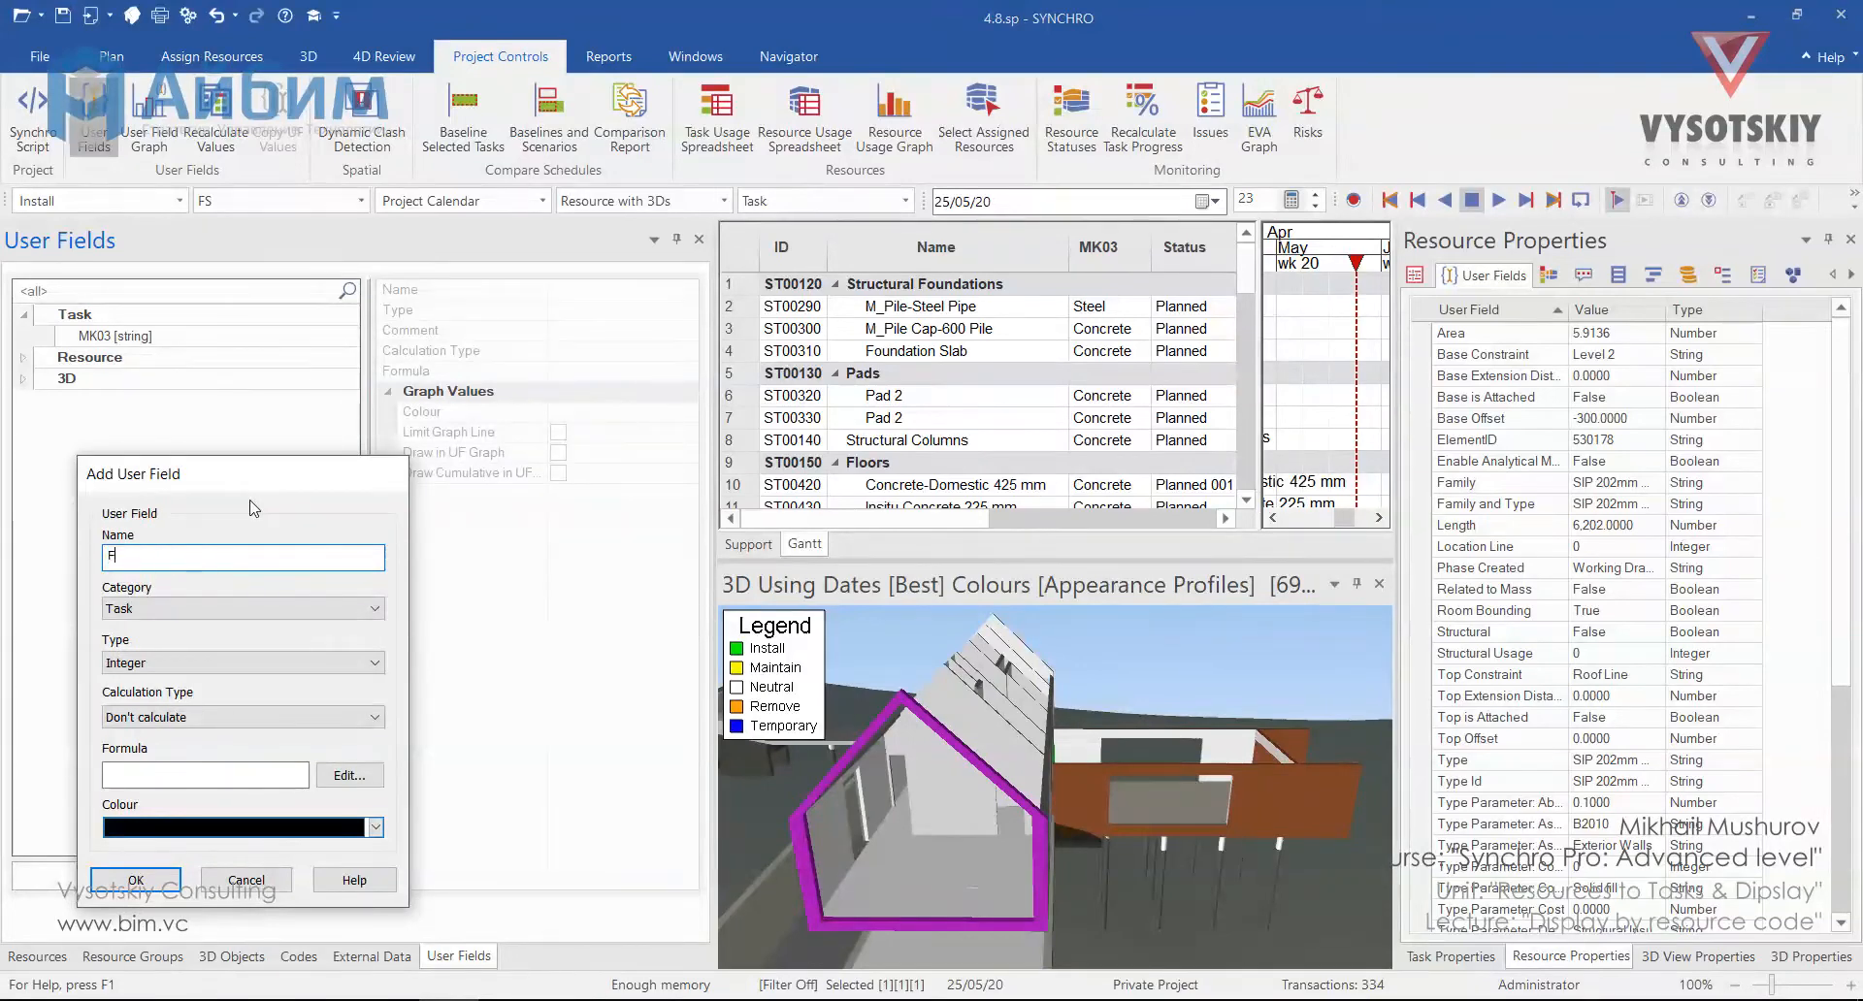
type("ire Resistance")
left_click(330, 609)
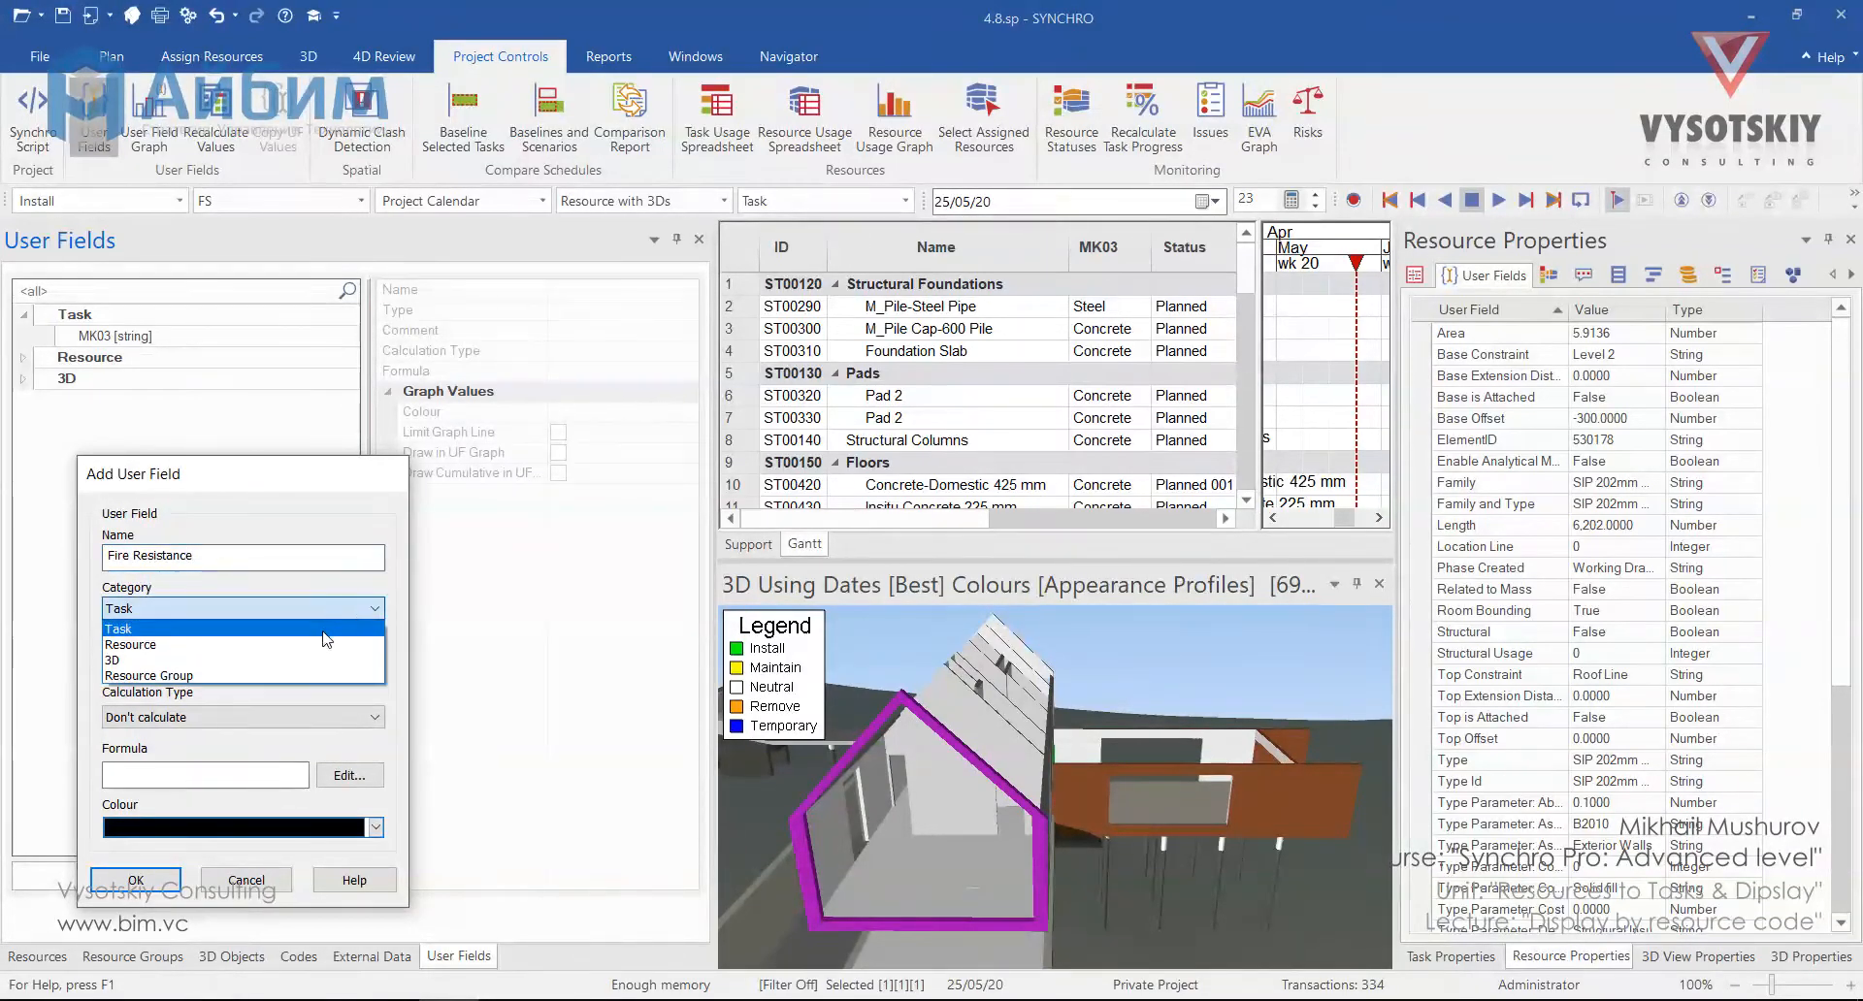
left_click(292, 643)
left_click(373, 664)
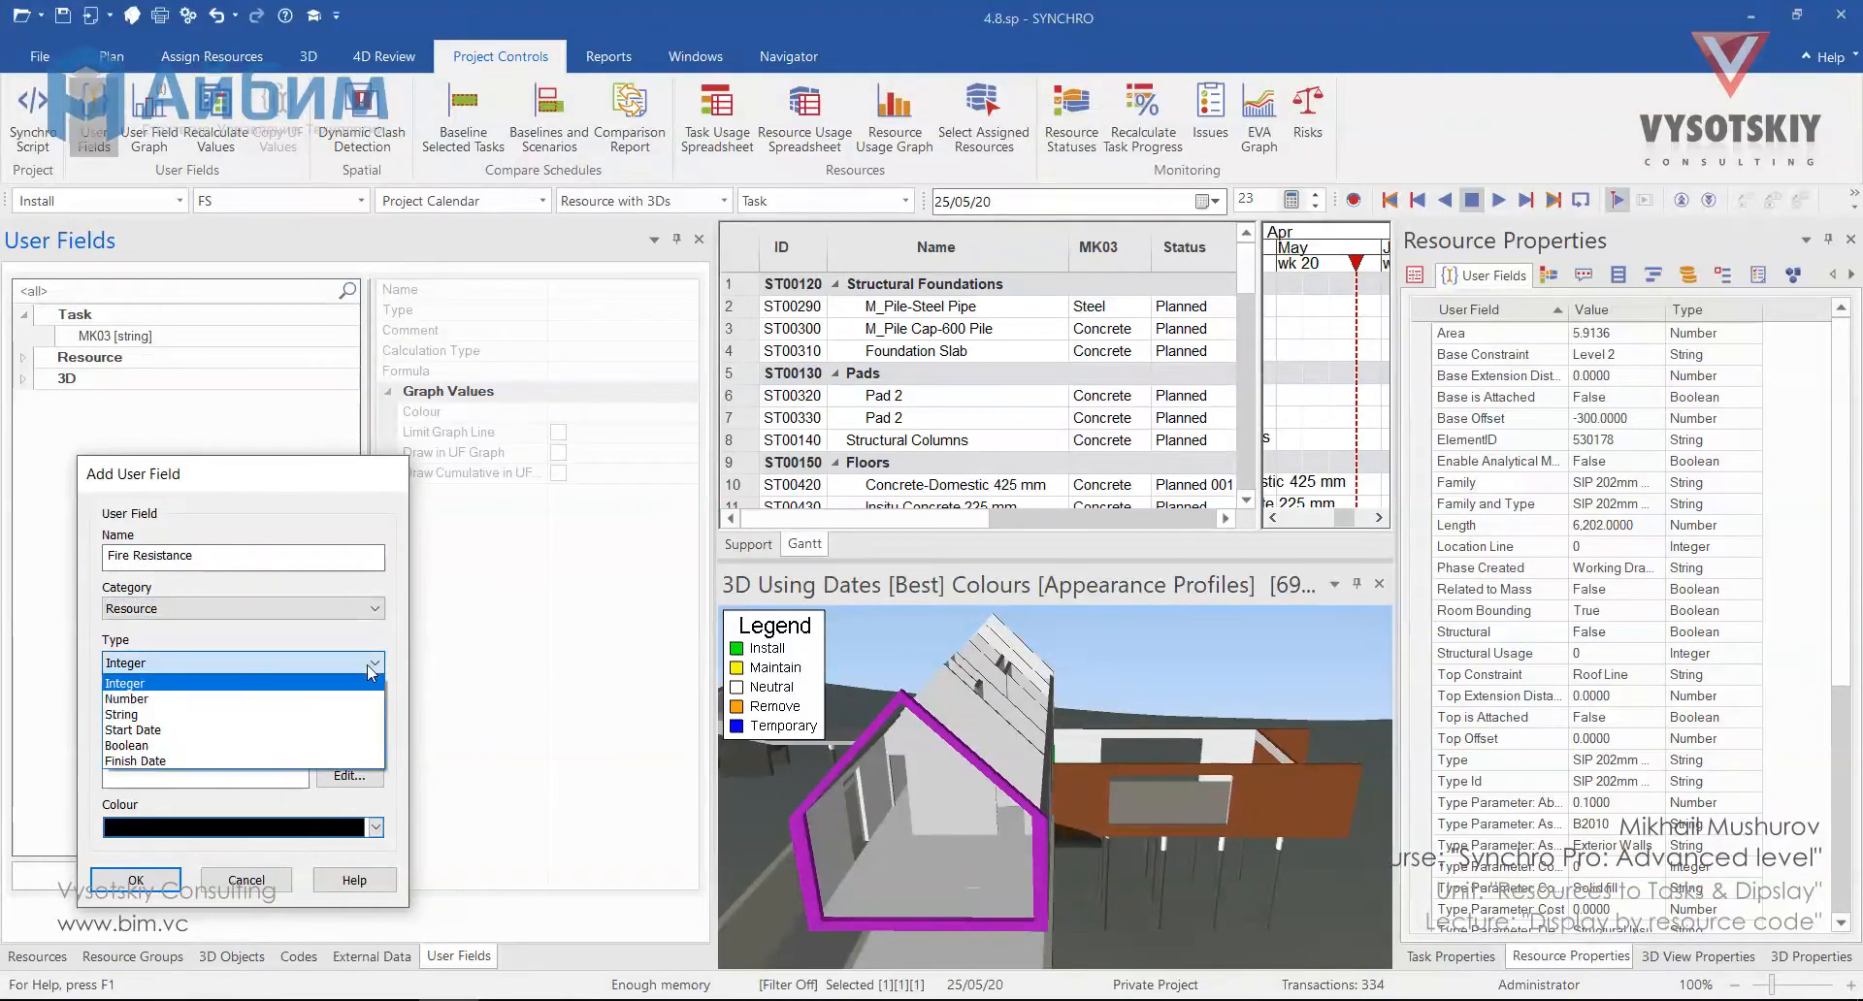
left_click(330, 714)
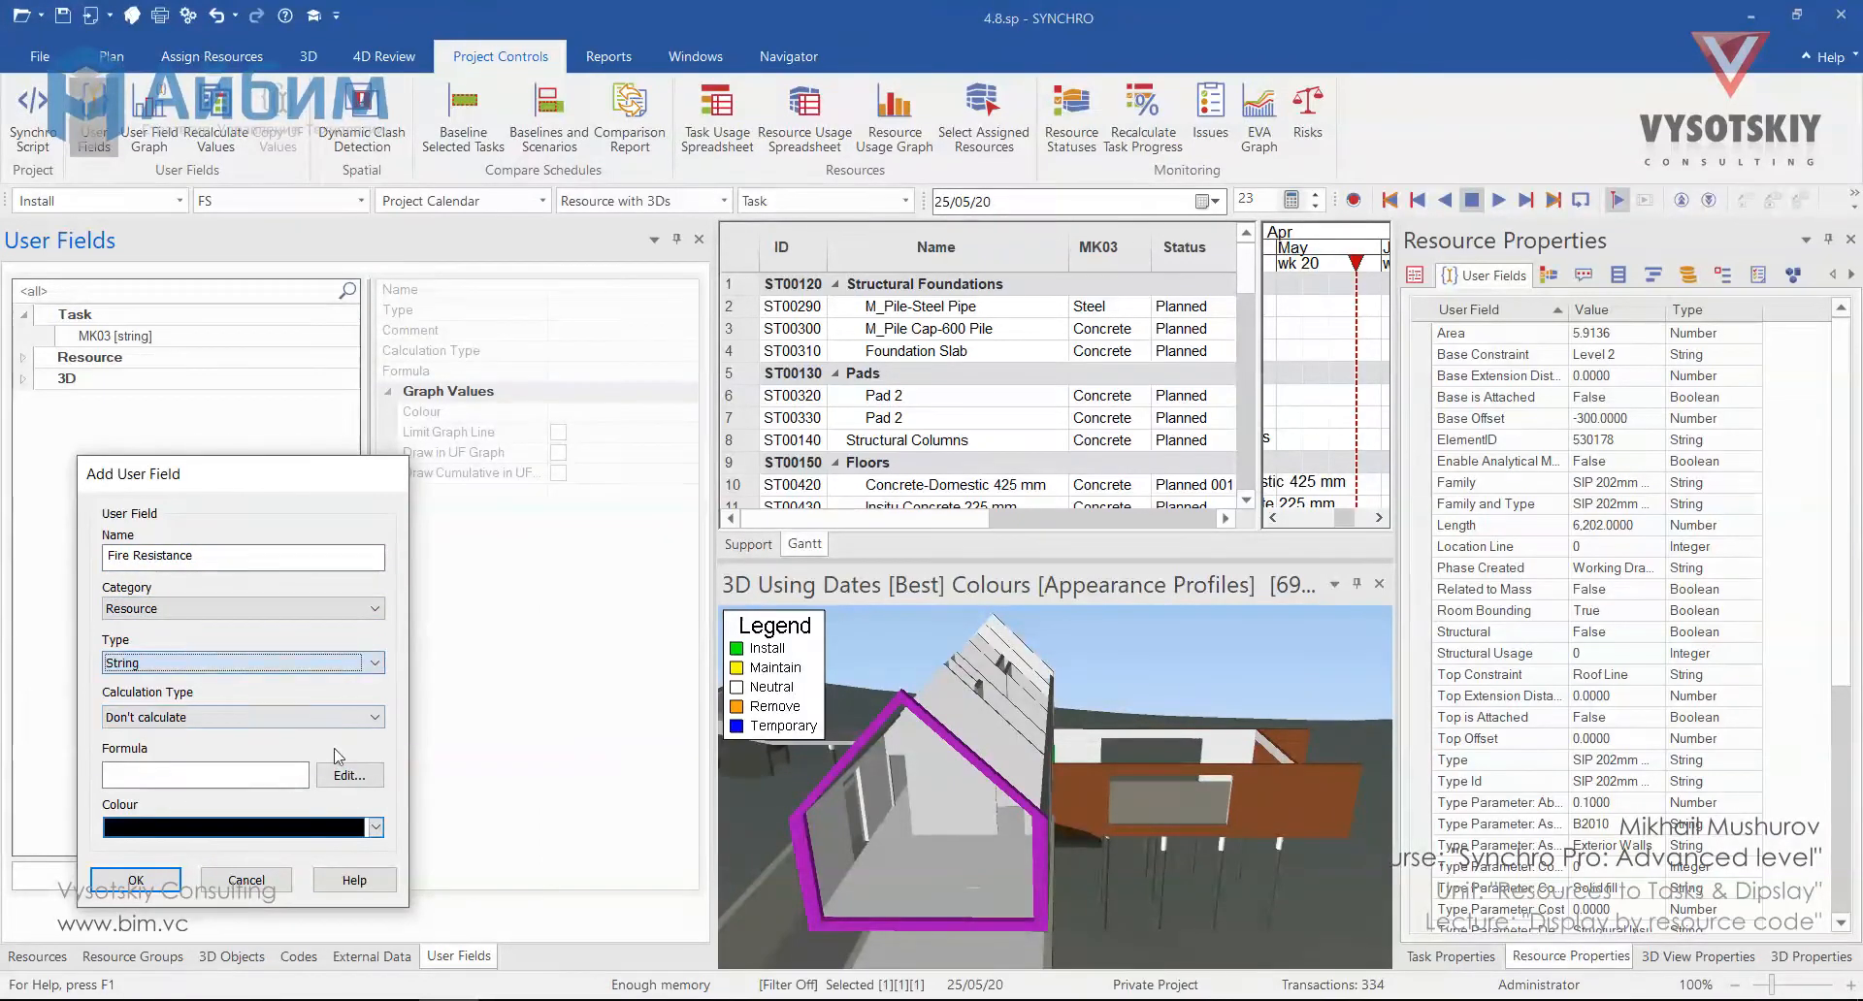
left_click(136, 880)
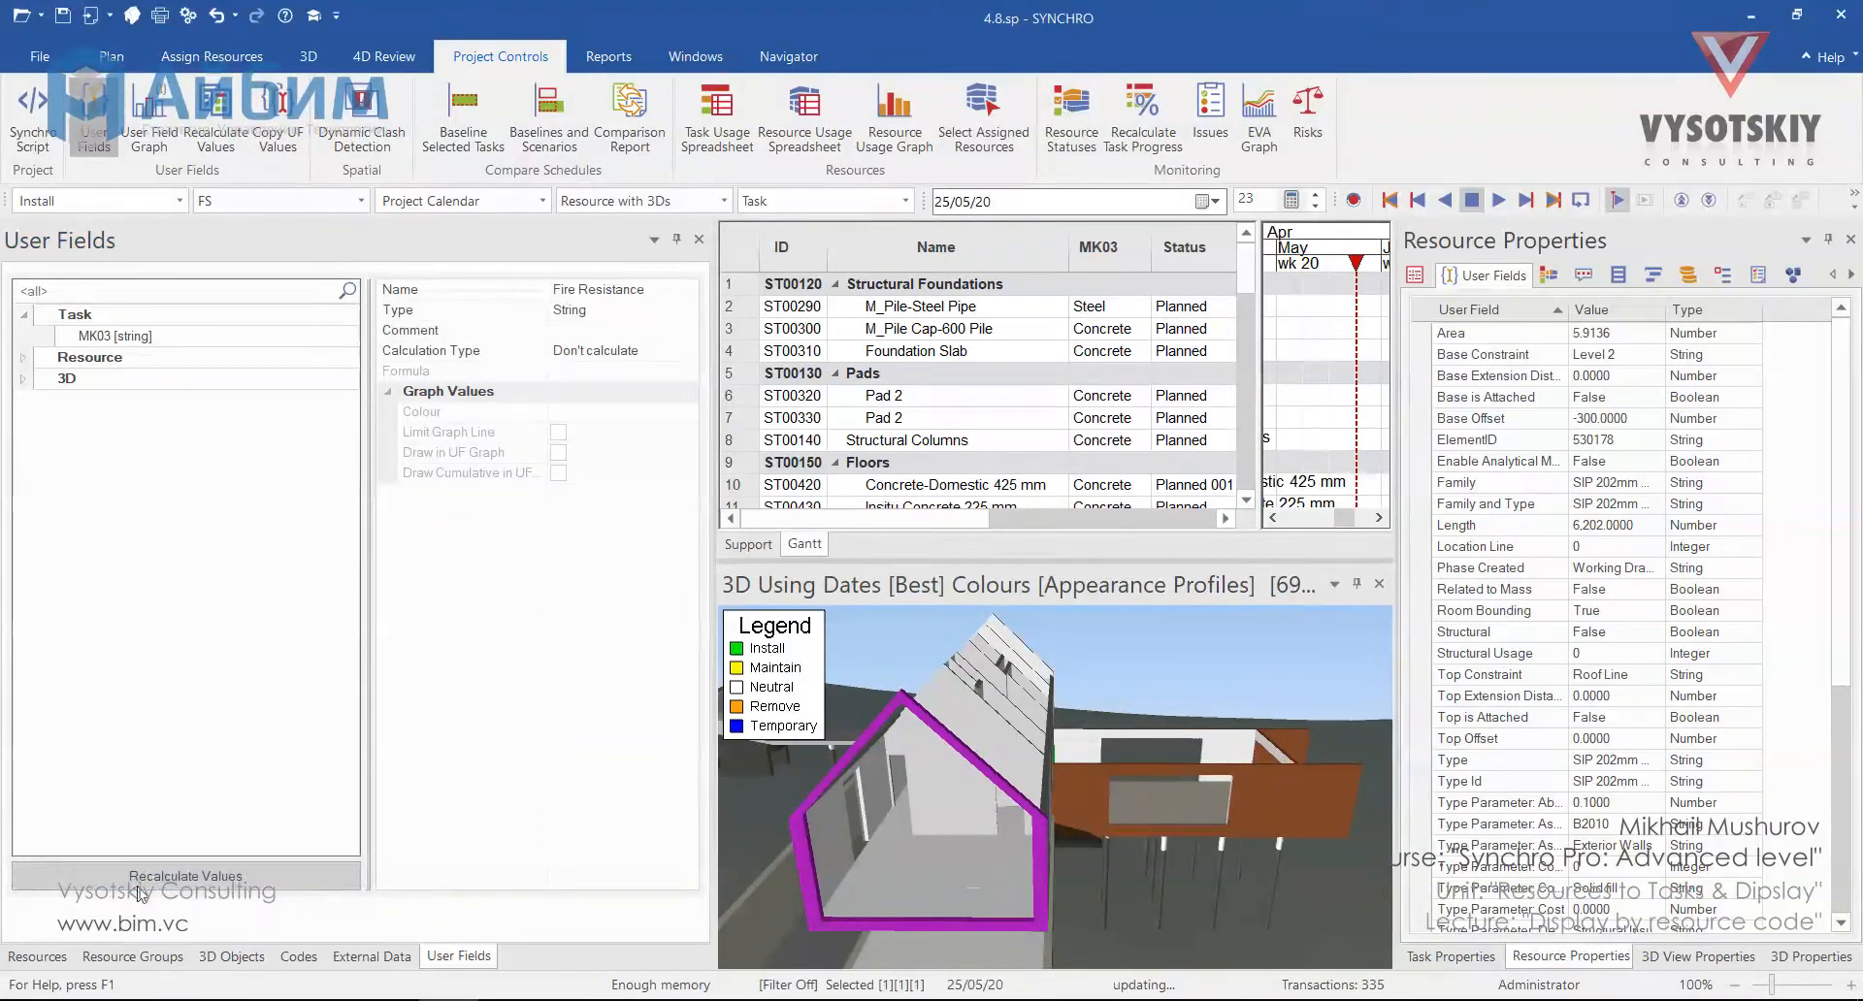
Add the Fire Resistance user field as a column in the Resources table and widen the table area to fit it.
left_click(36, 957)
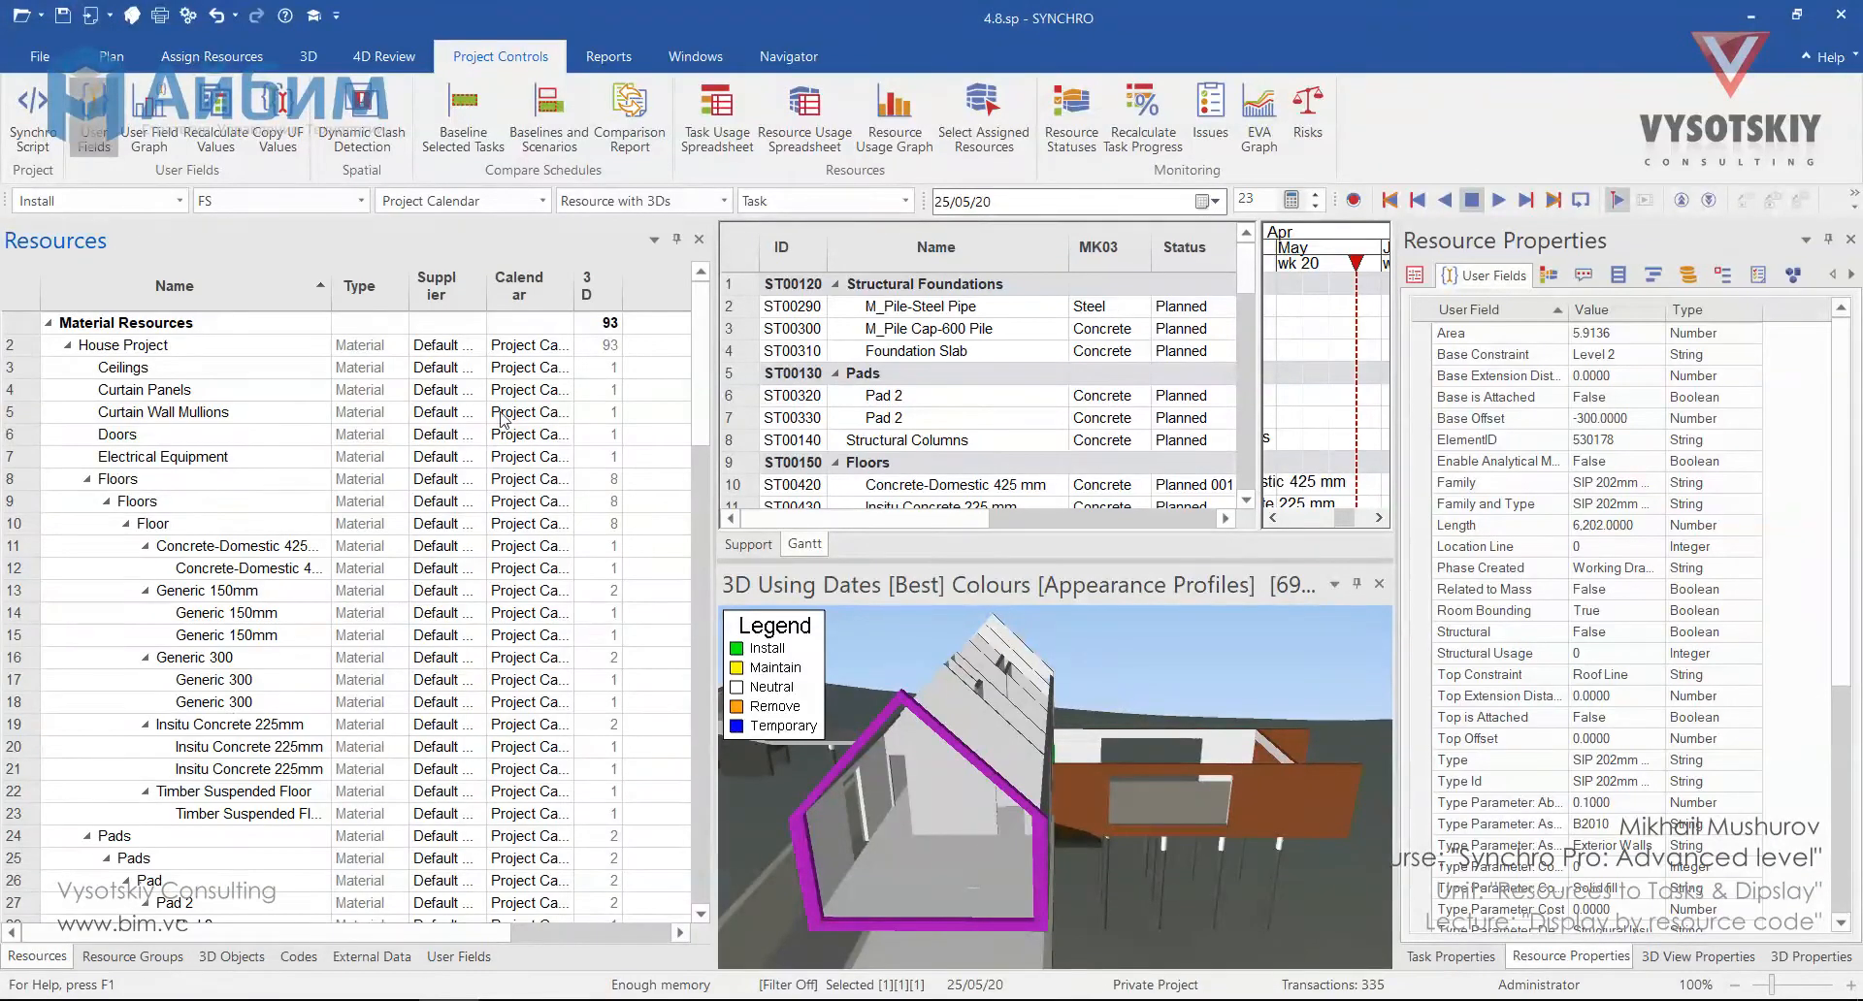
right_click(657, 293)
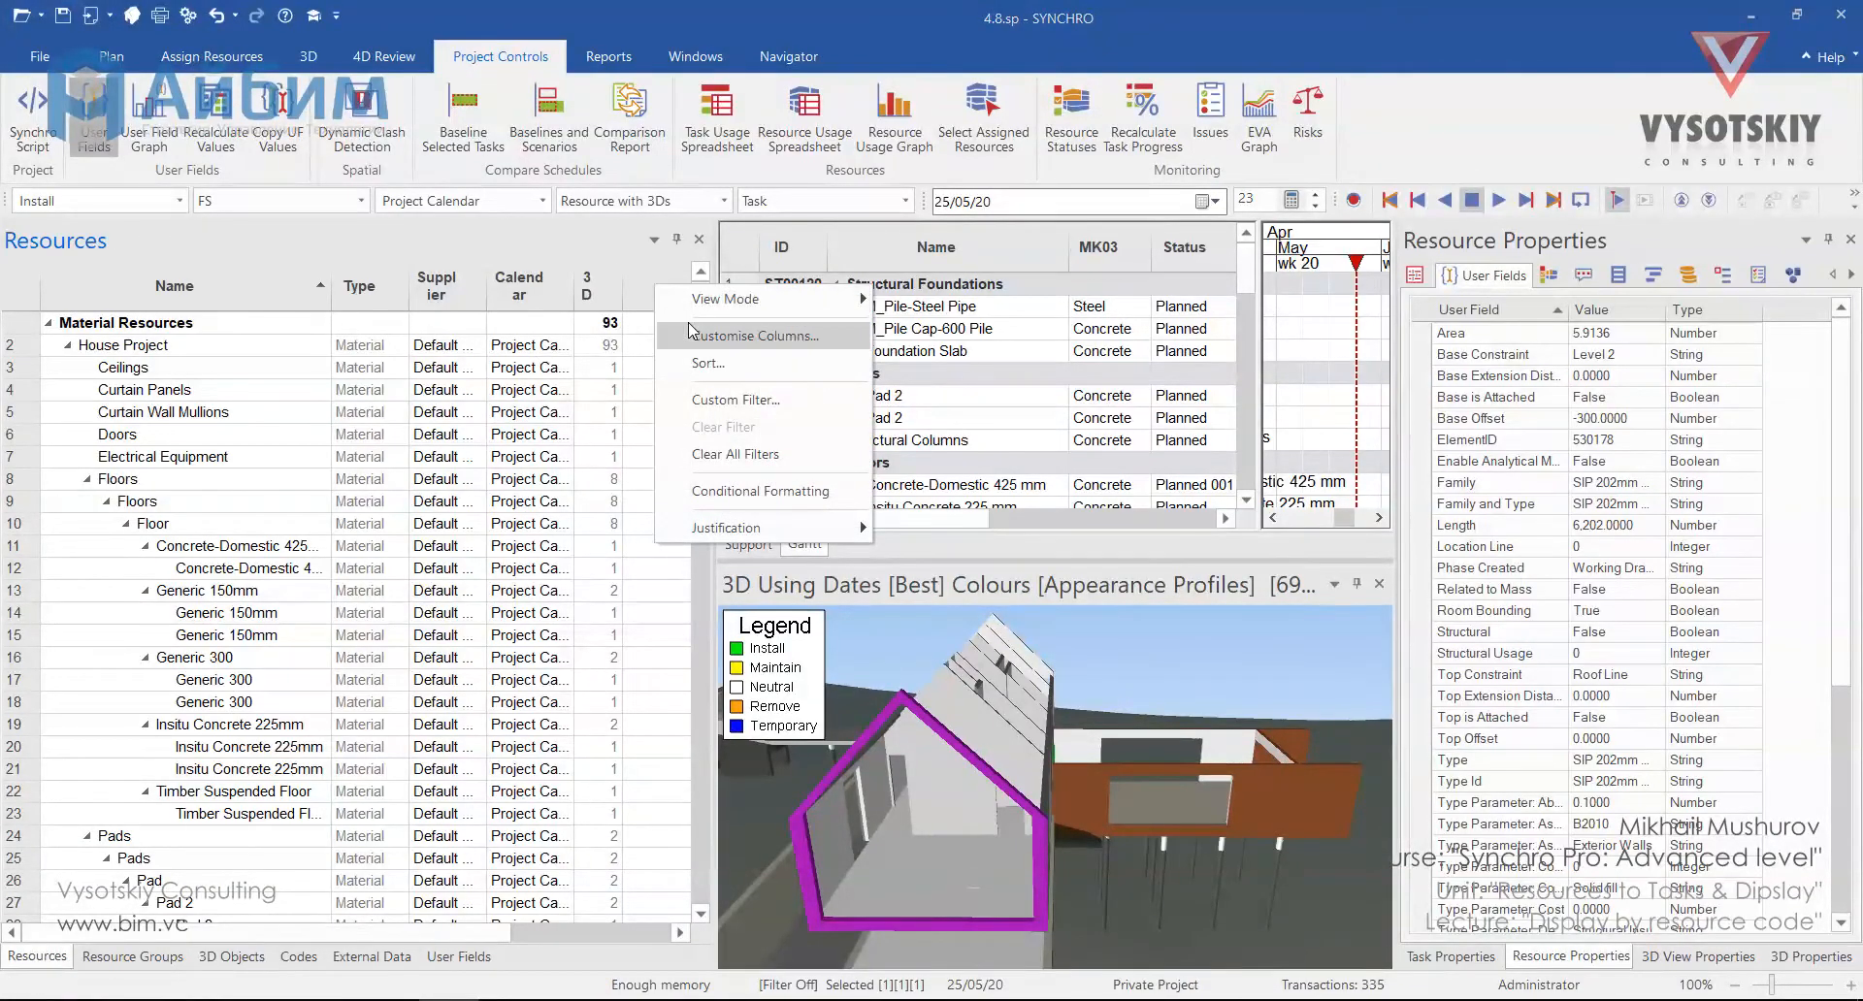
left_click(770, 336)
left_click(773, 358)
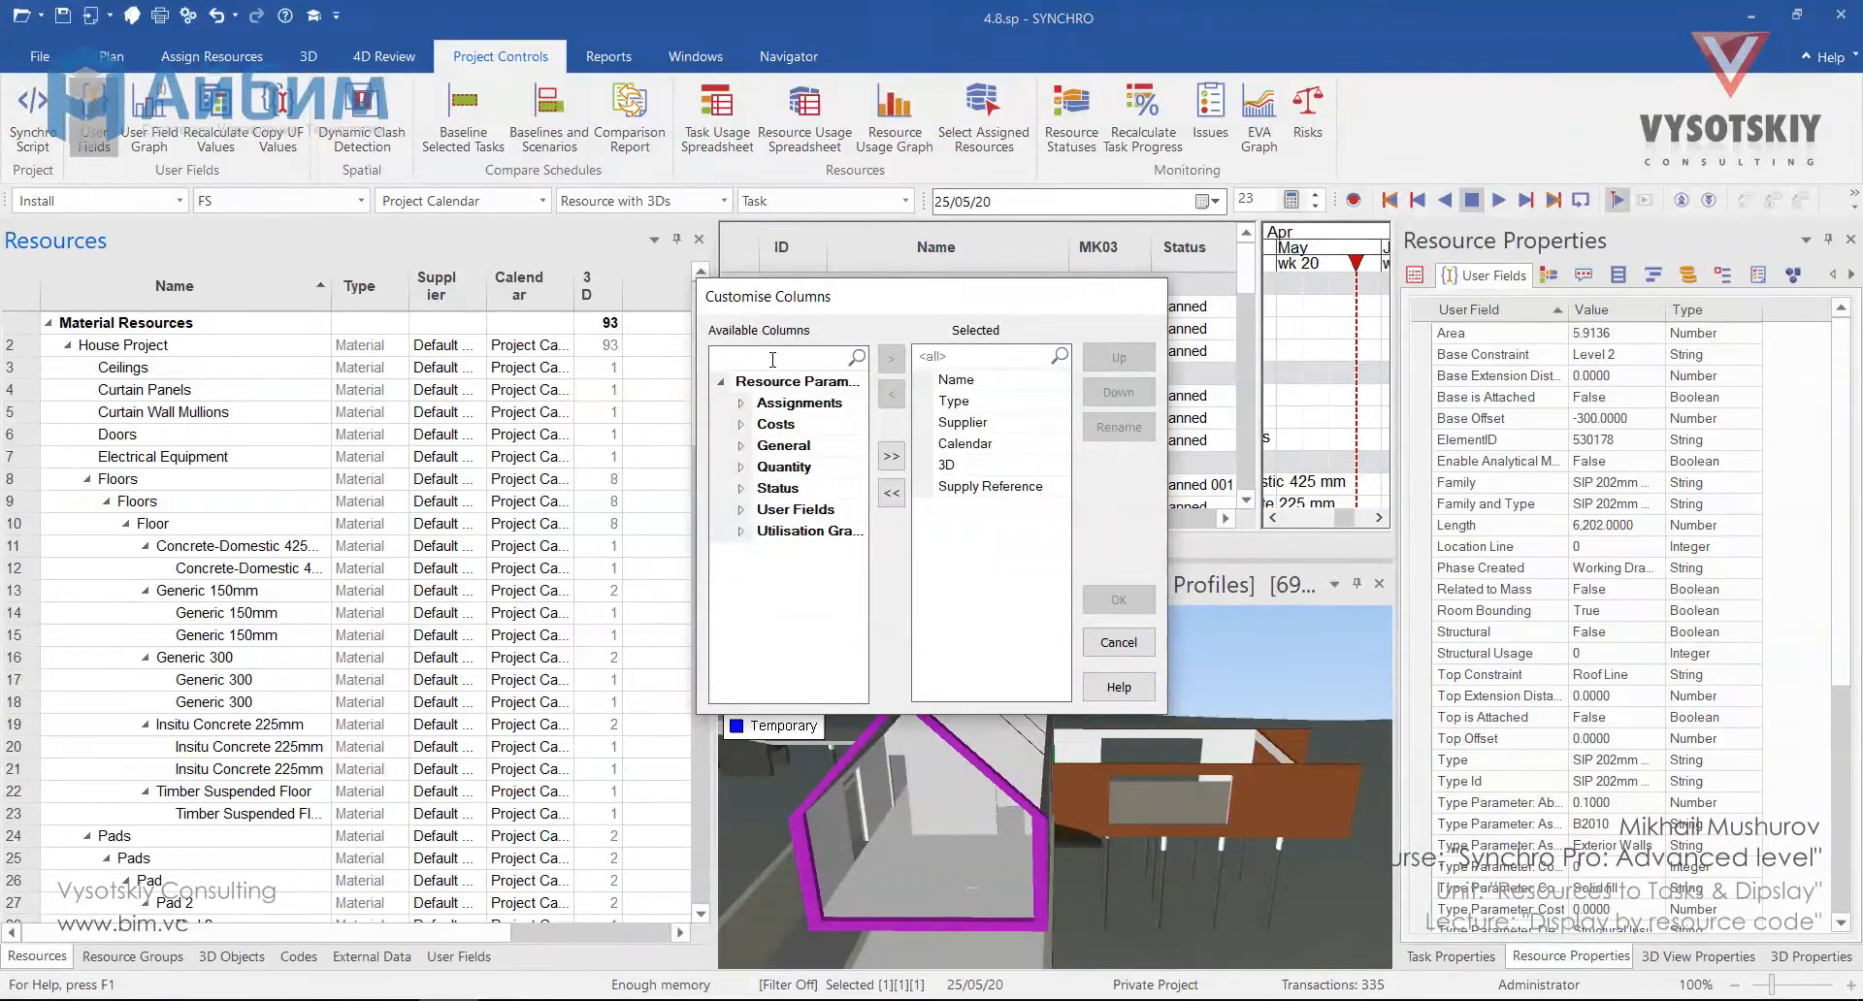
type("resi")
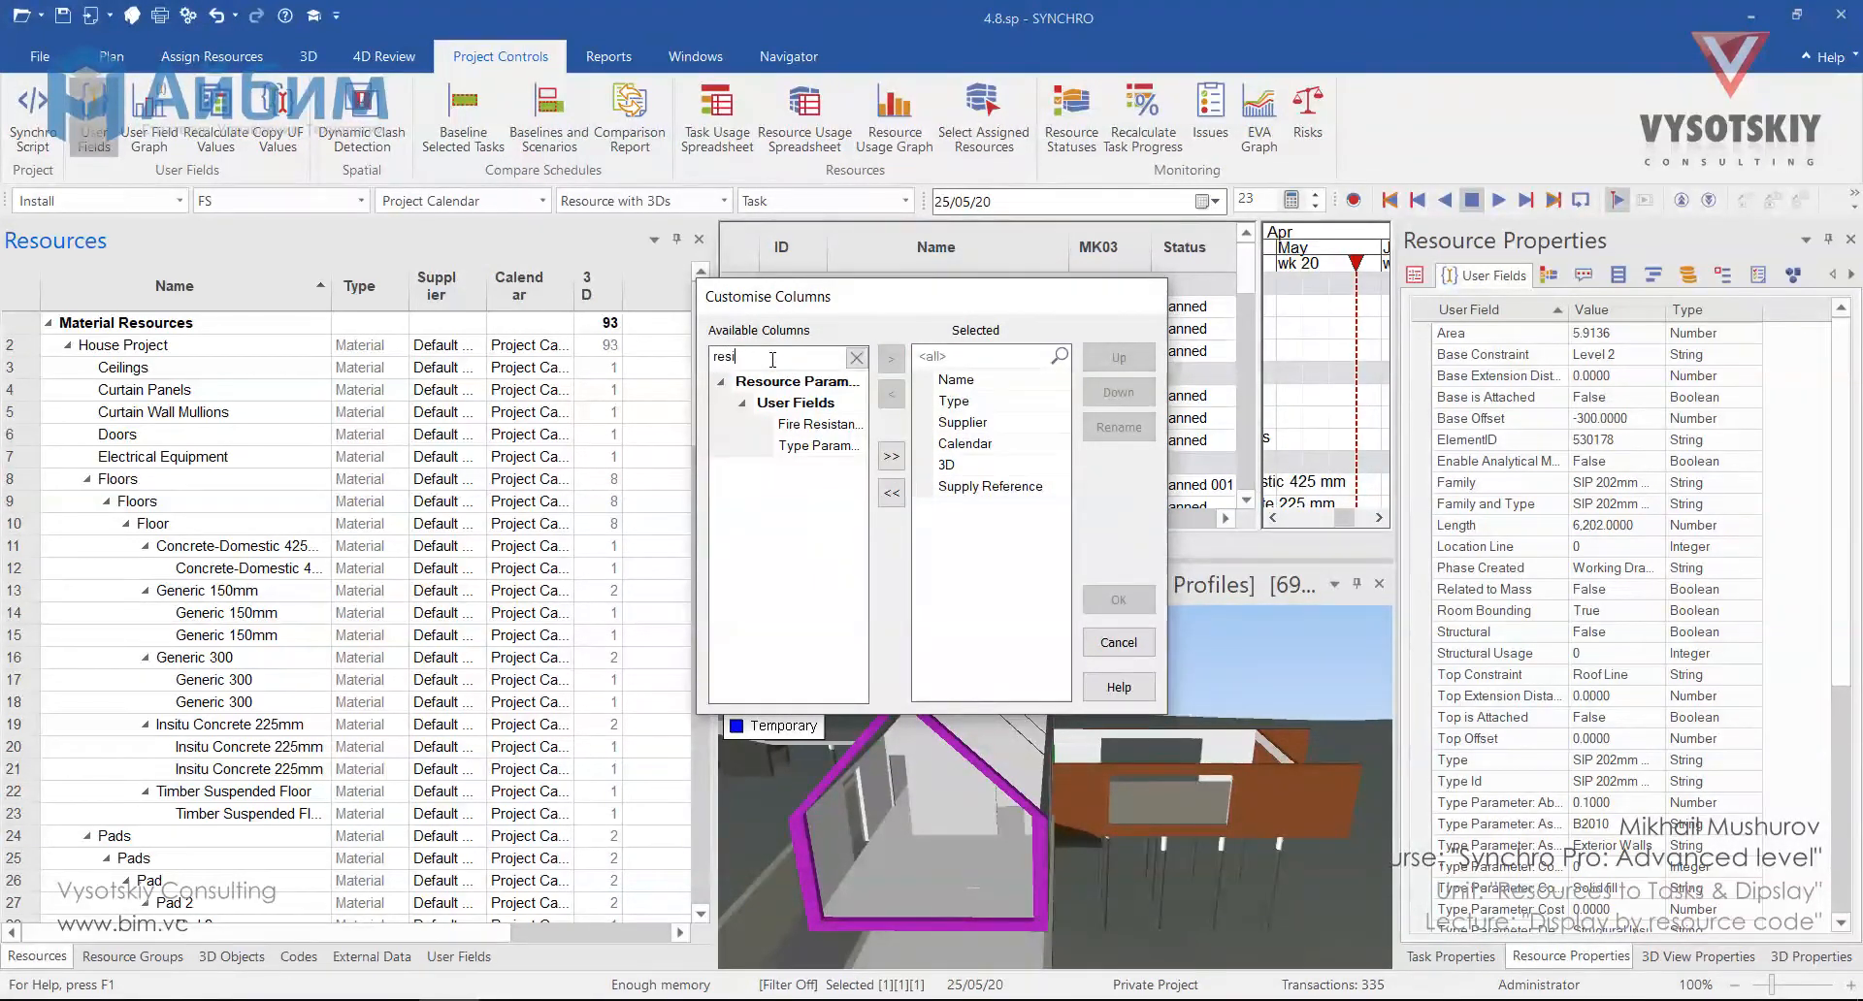
double_click(820, 425)
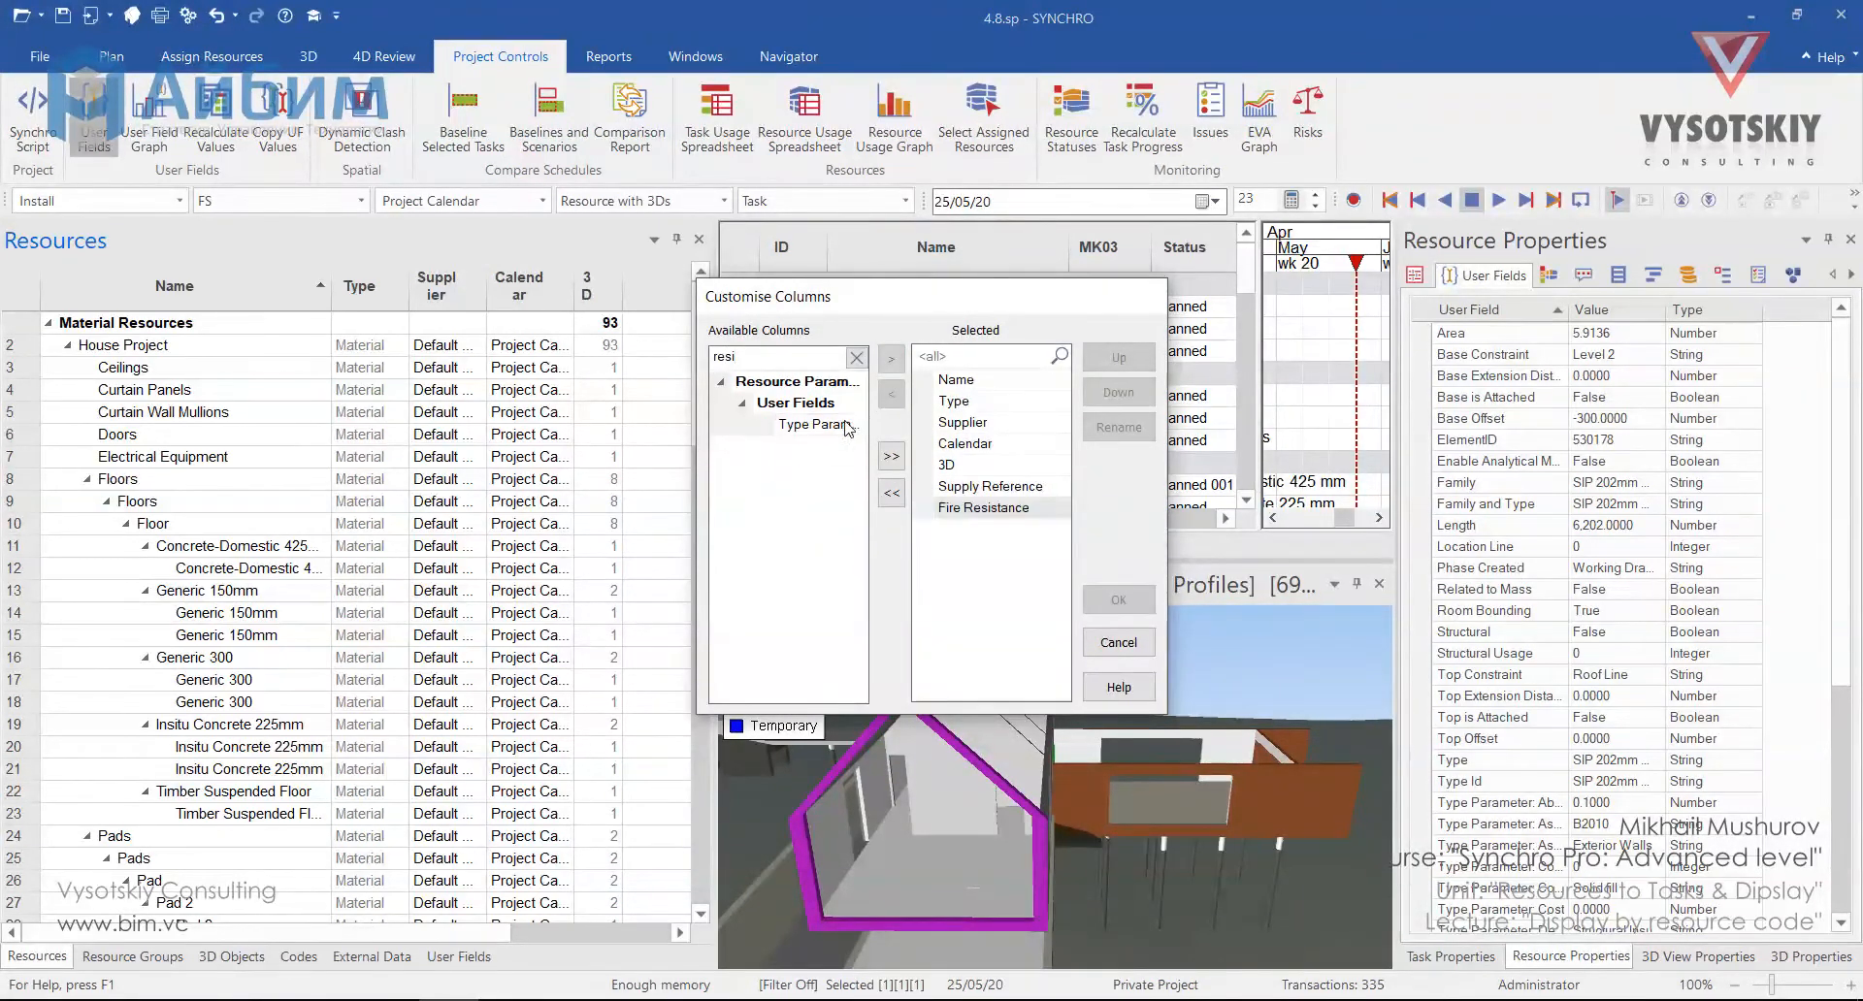
left_click(1118, 600)
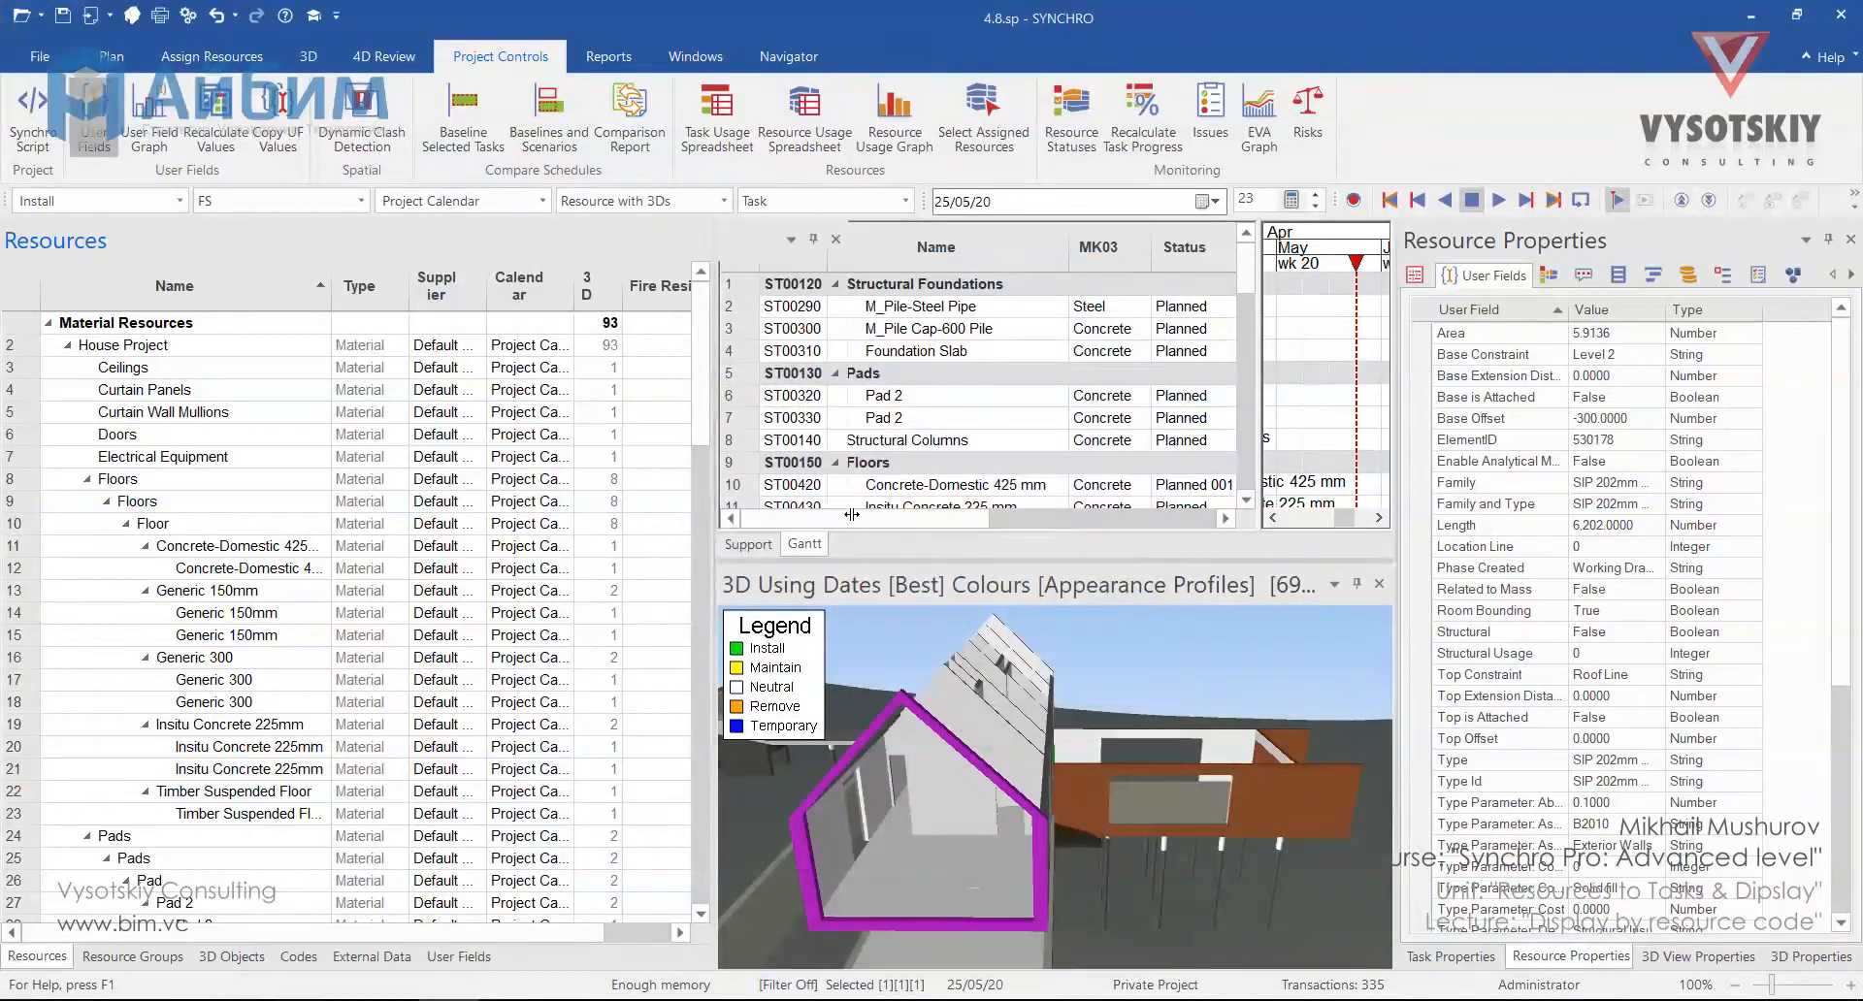
left_click_drag(714, 514, 850, 514)
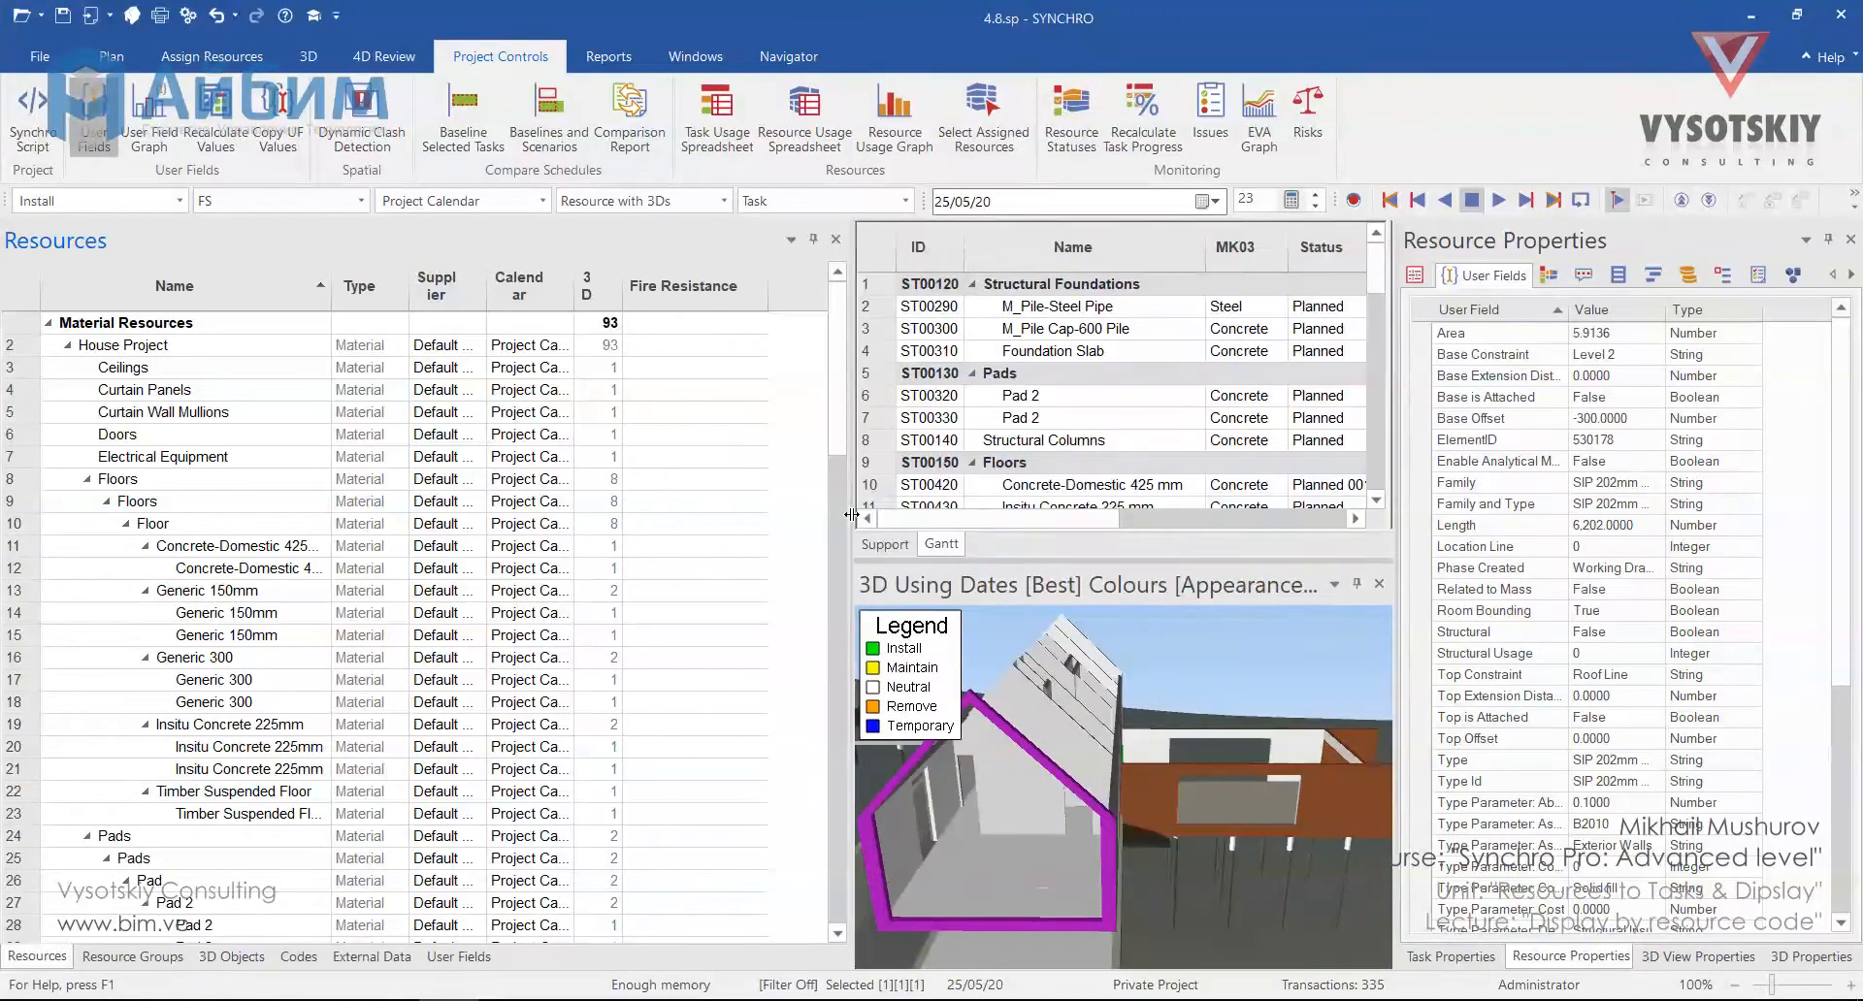
Copy the user field values from [3D] Fire Resistance to [Resource] Fire Resistance for all objects, using Any for multiple associations.
left_click(293, 133)
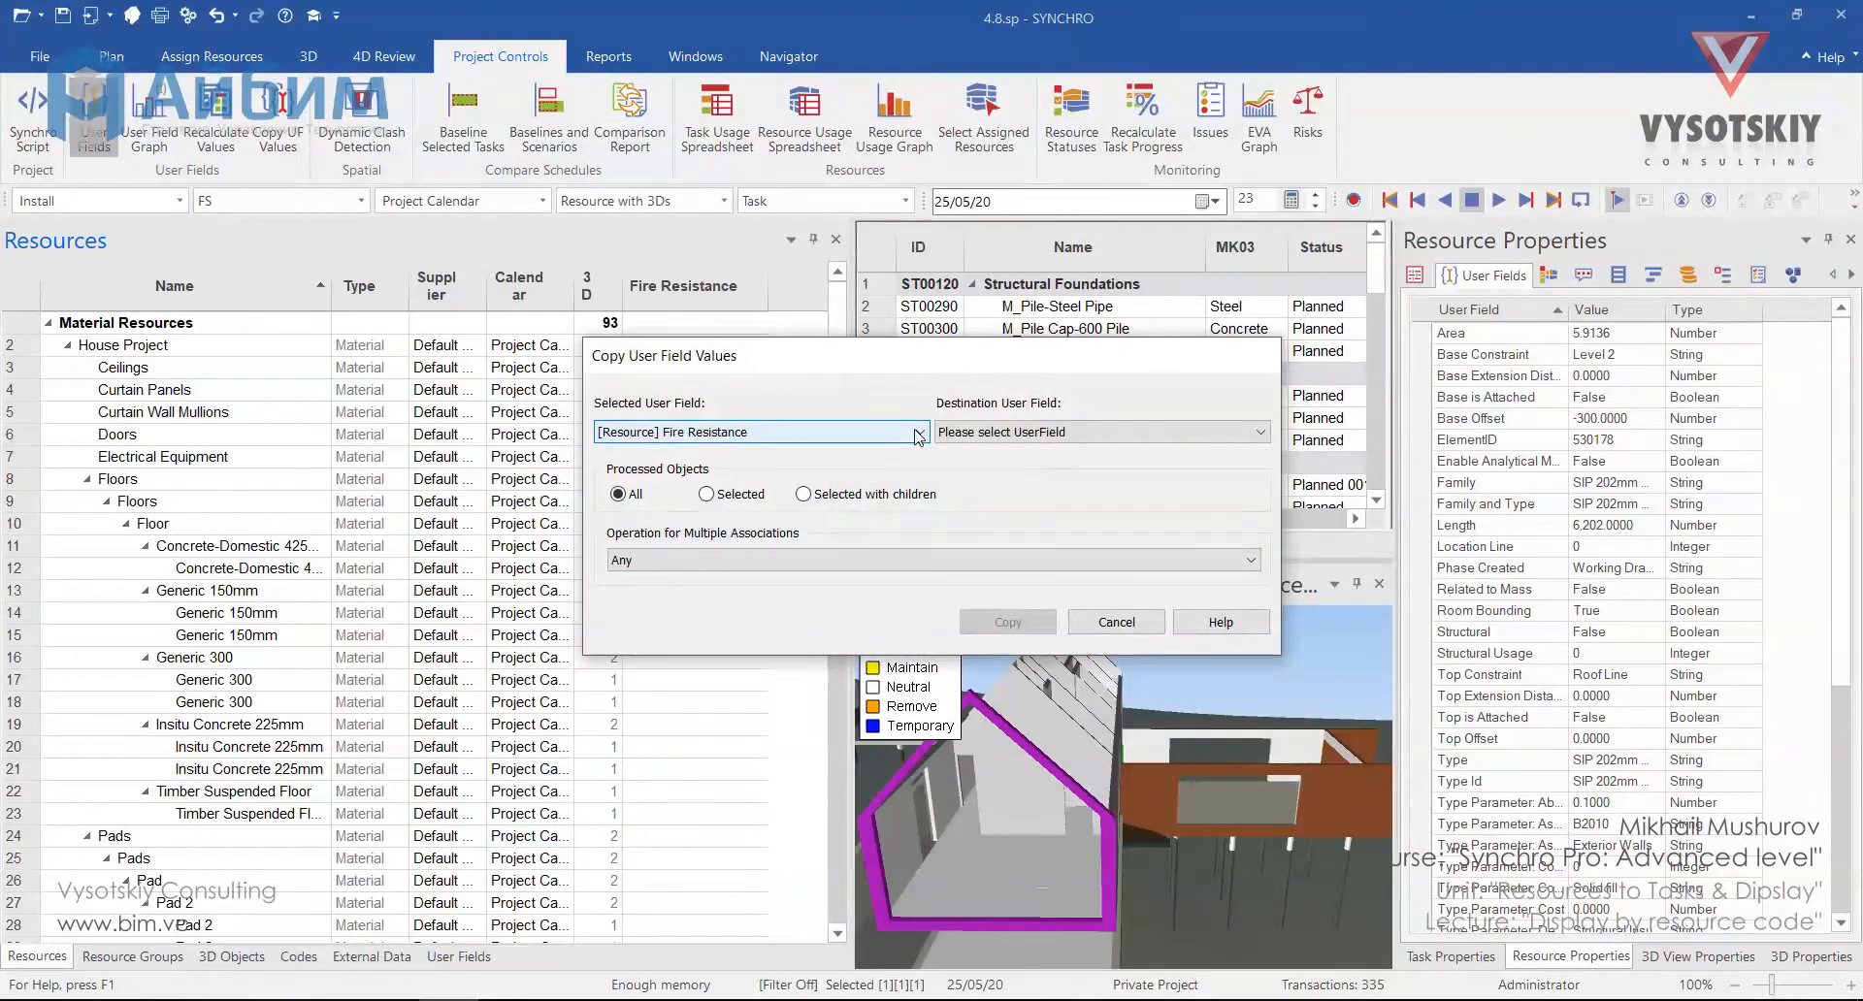
left_click(918, 434)
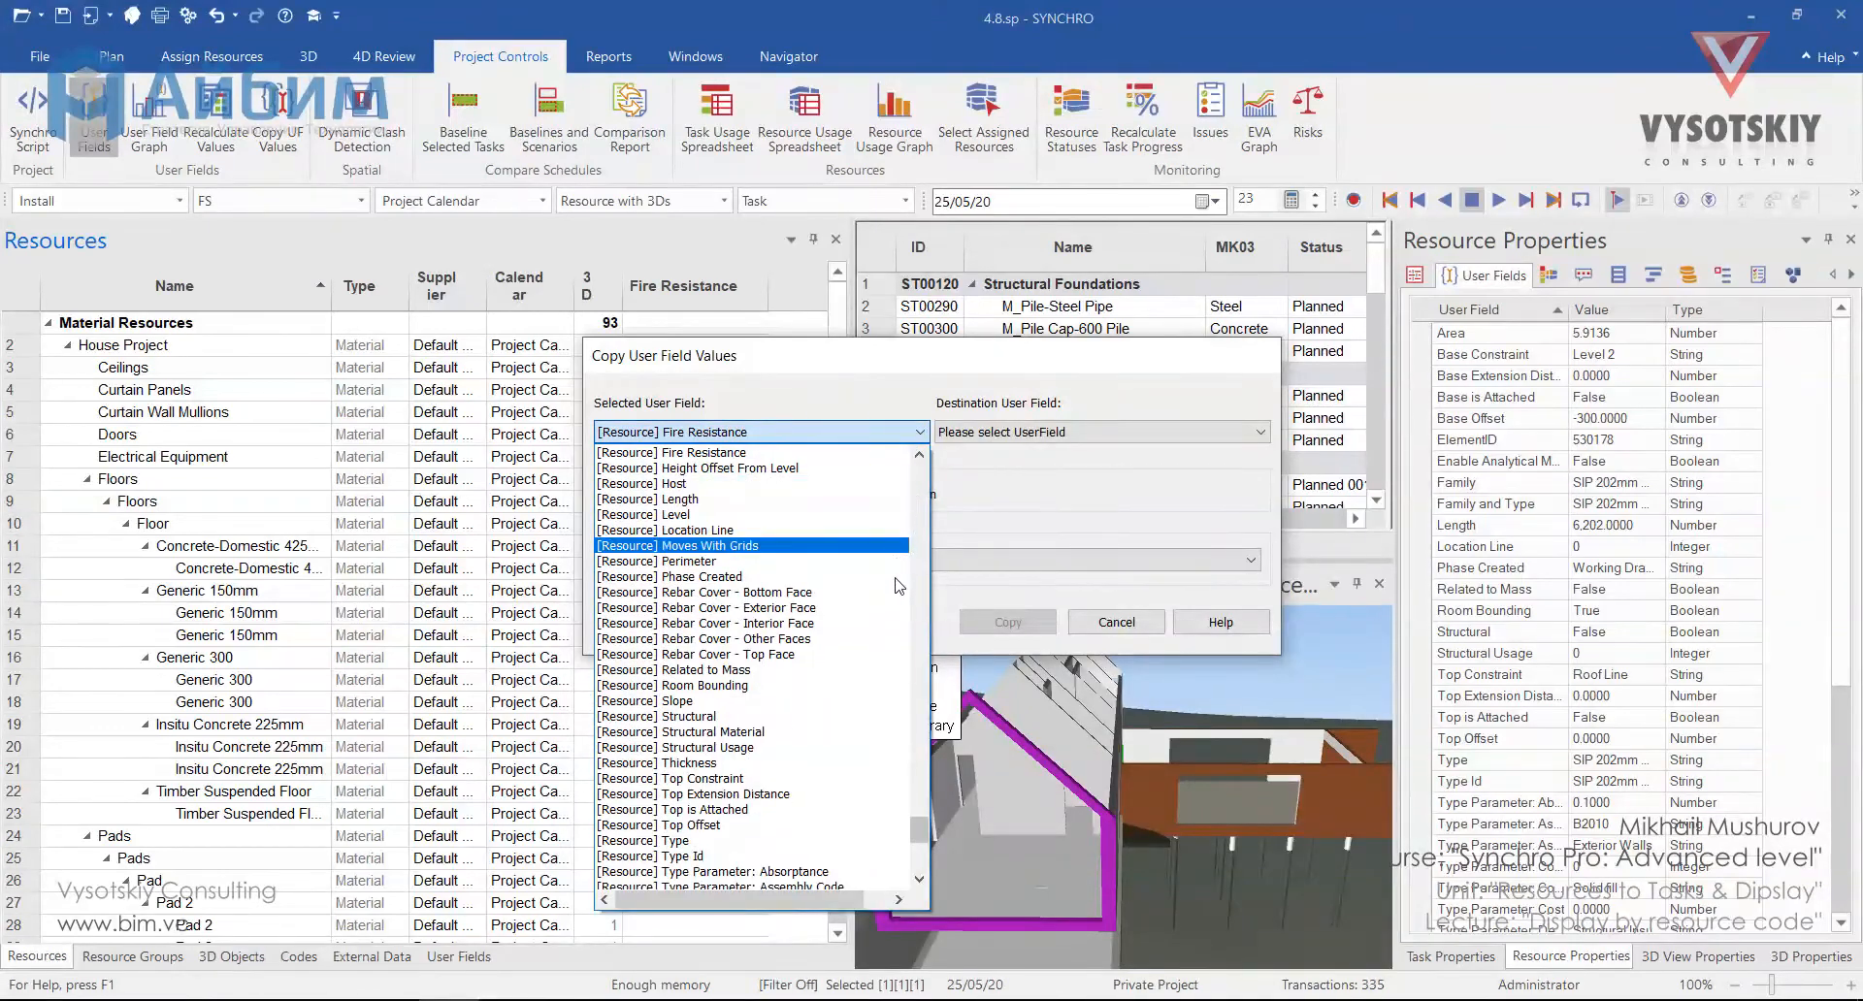
left_click_drag(919, 834, 931, 620)
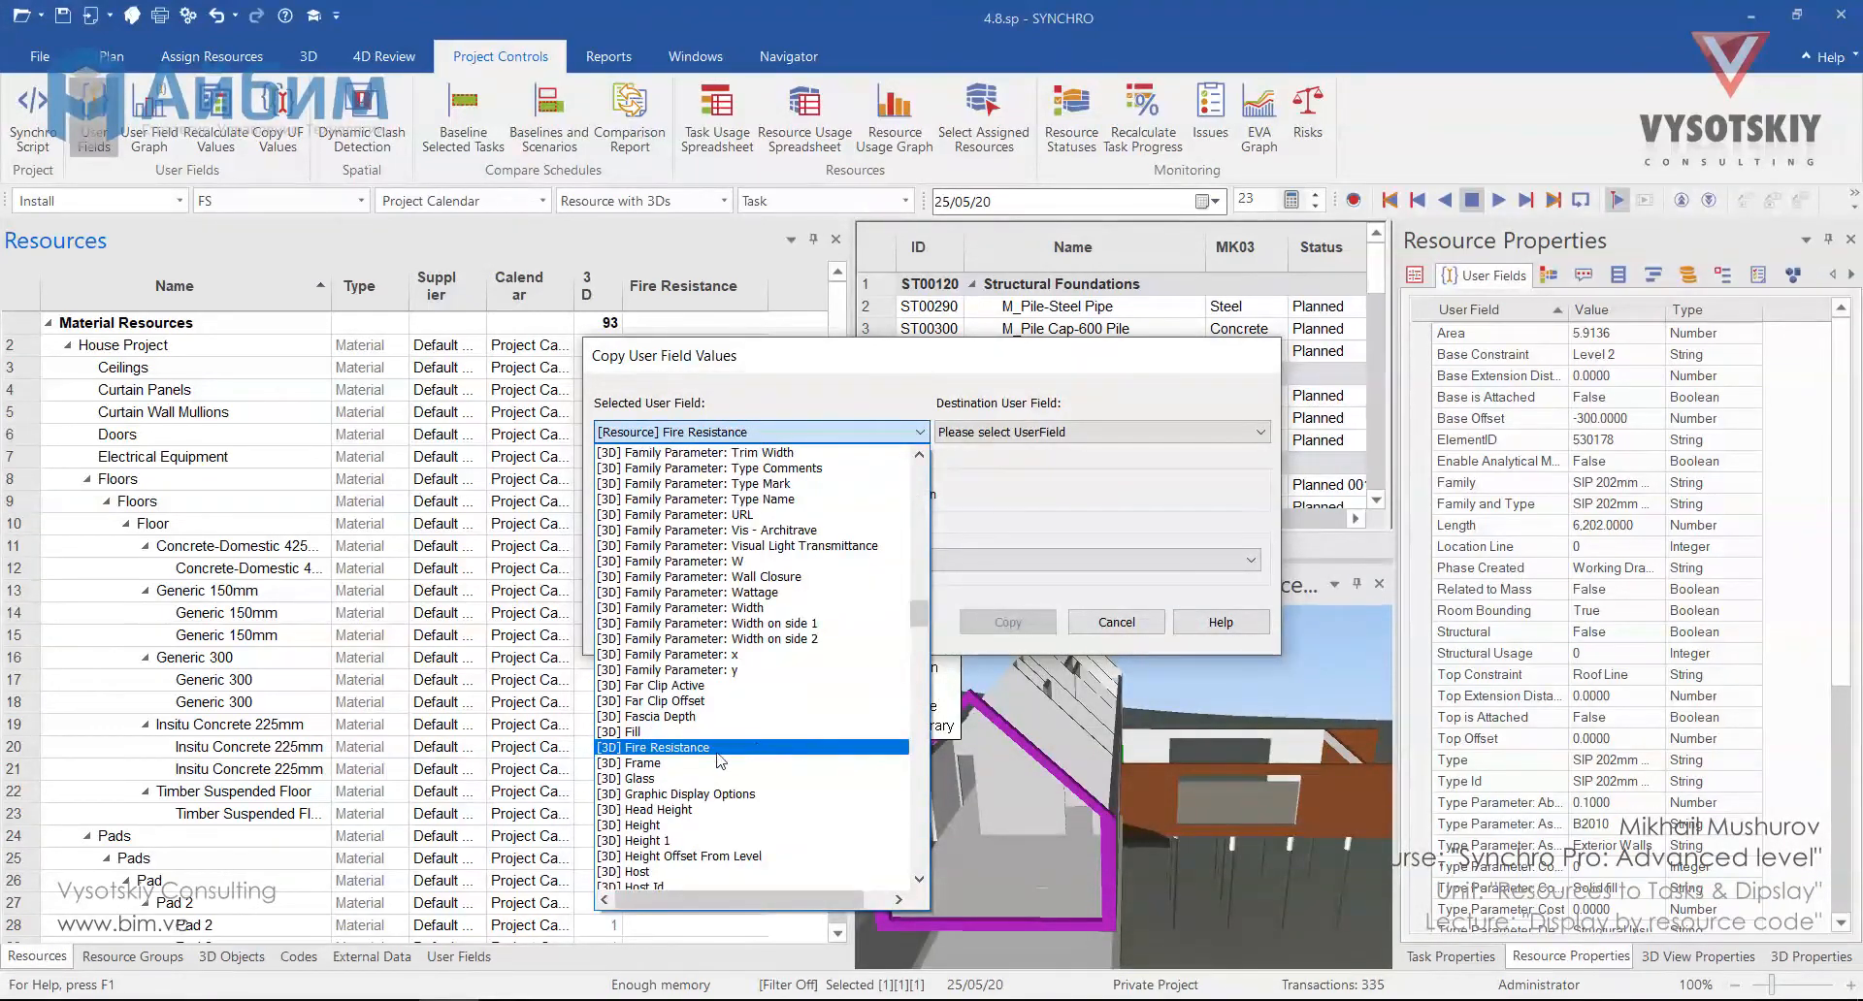
left_click(648, 747)
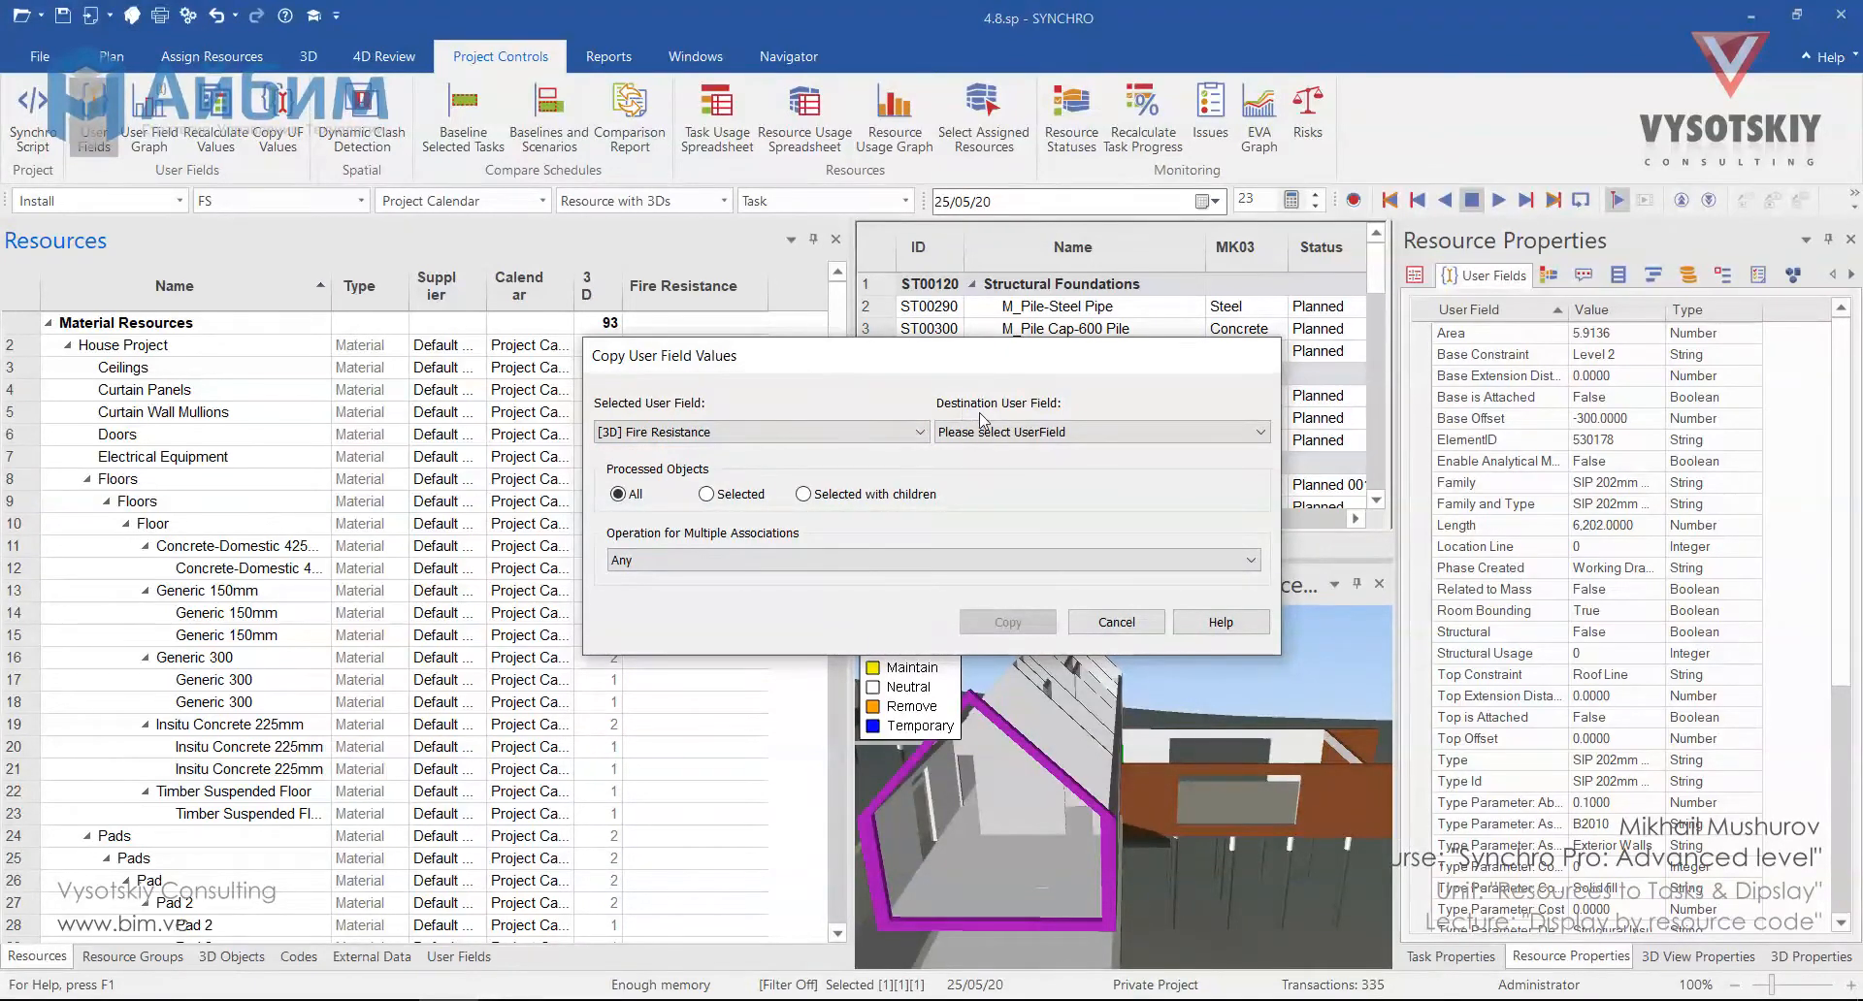
left_click(1035, 432)
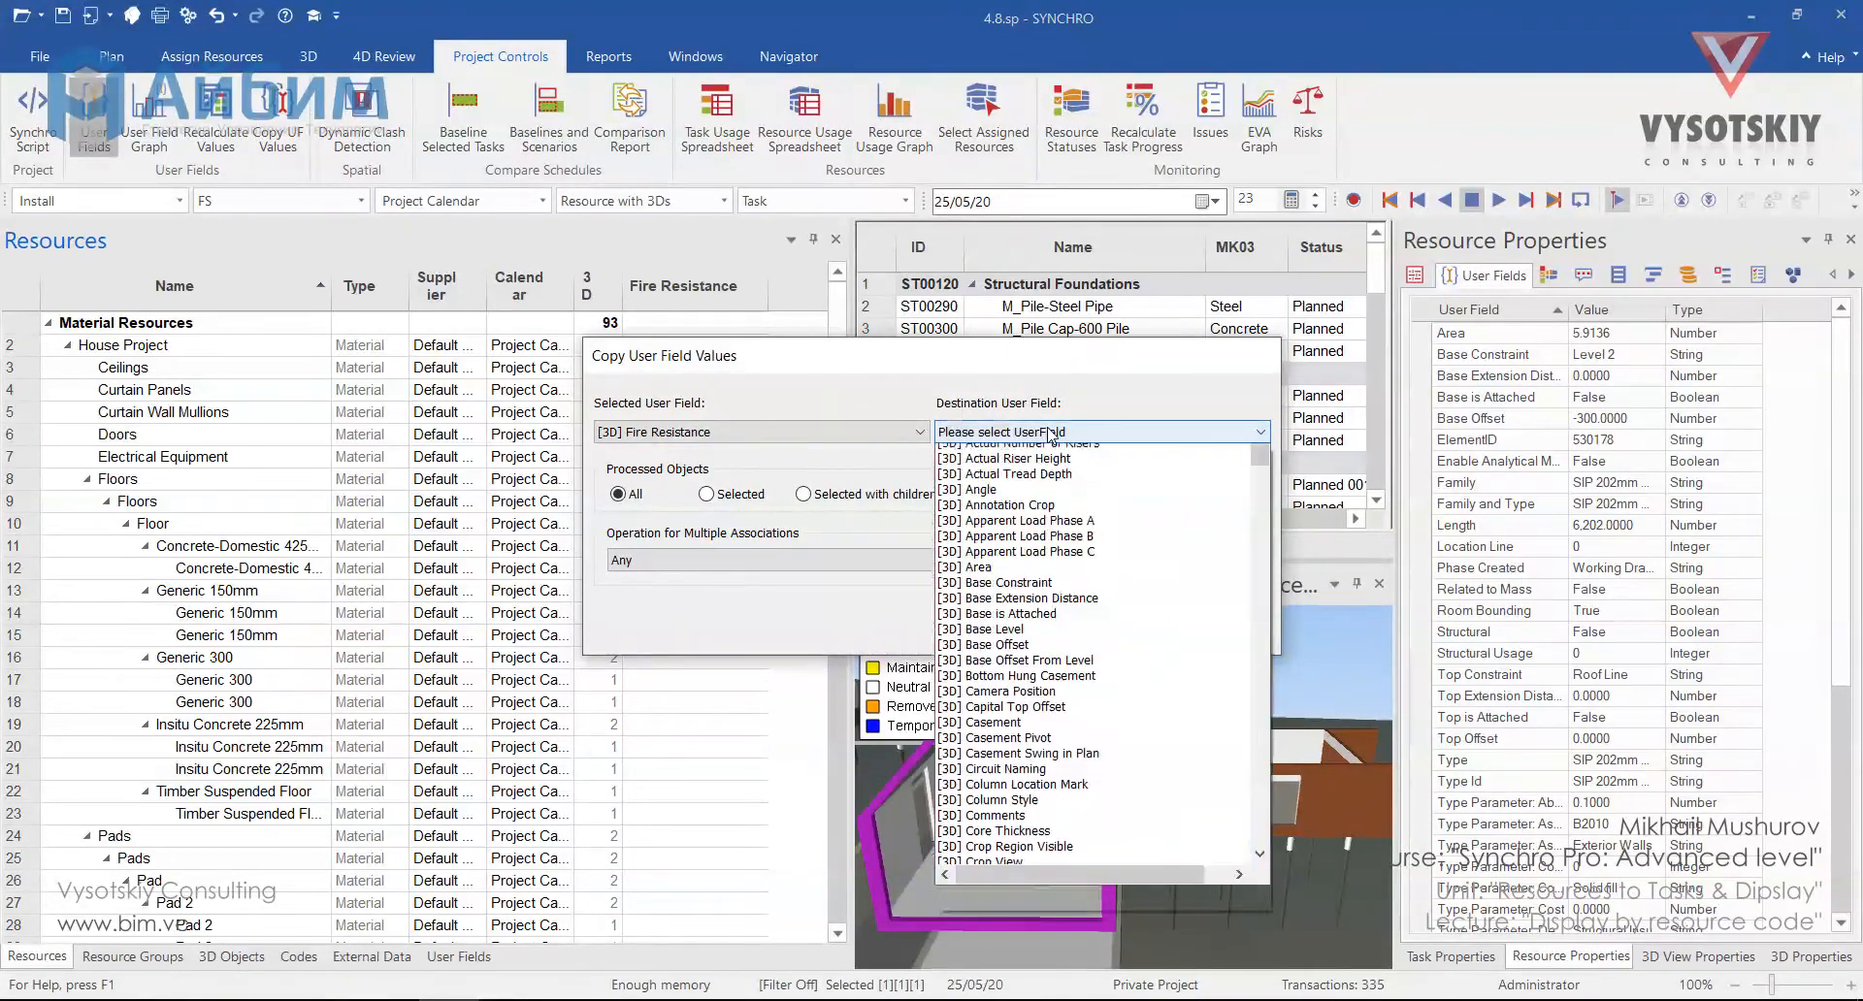
left_click_drag(1262, 469, 1240, 813)
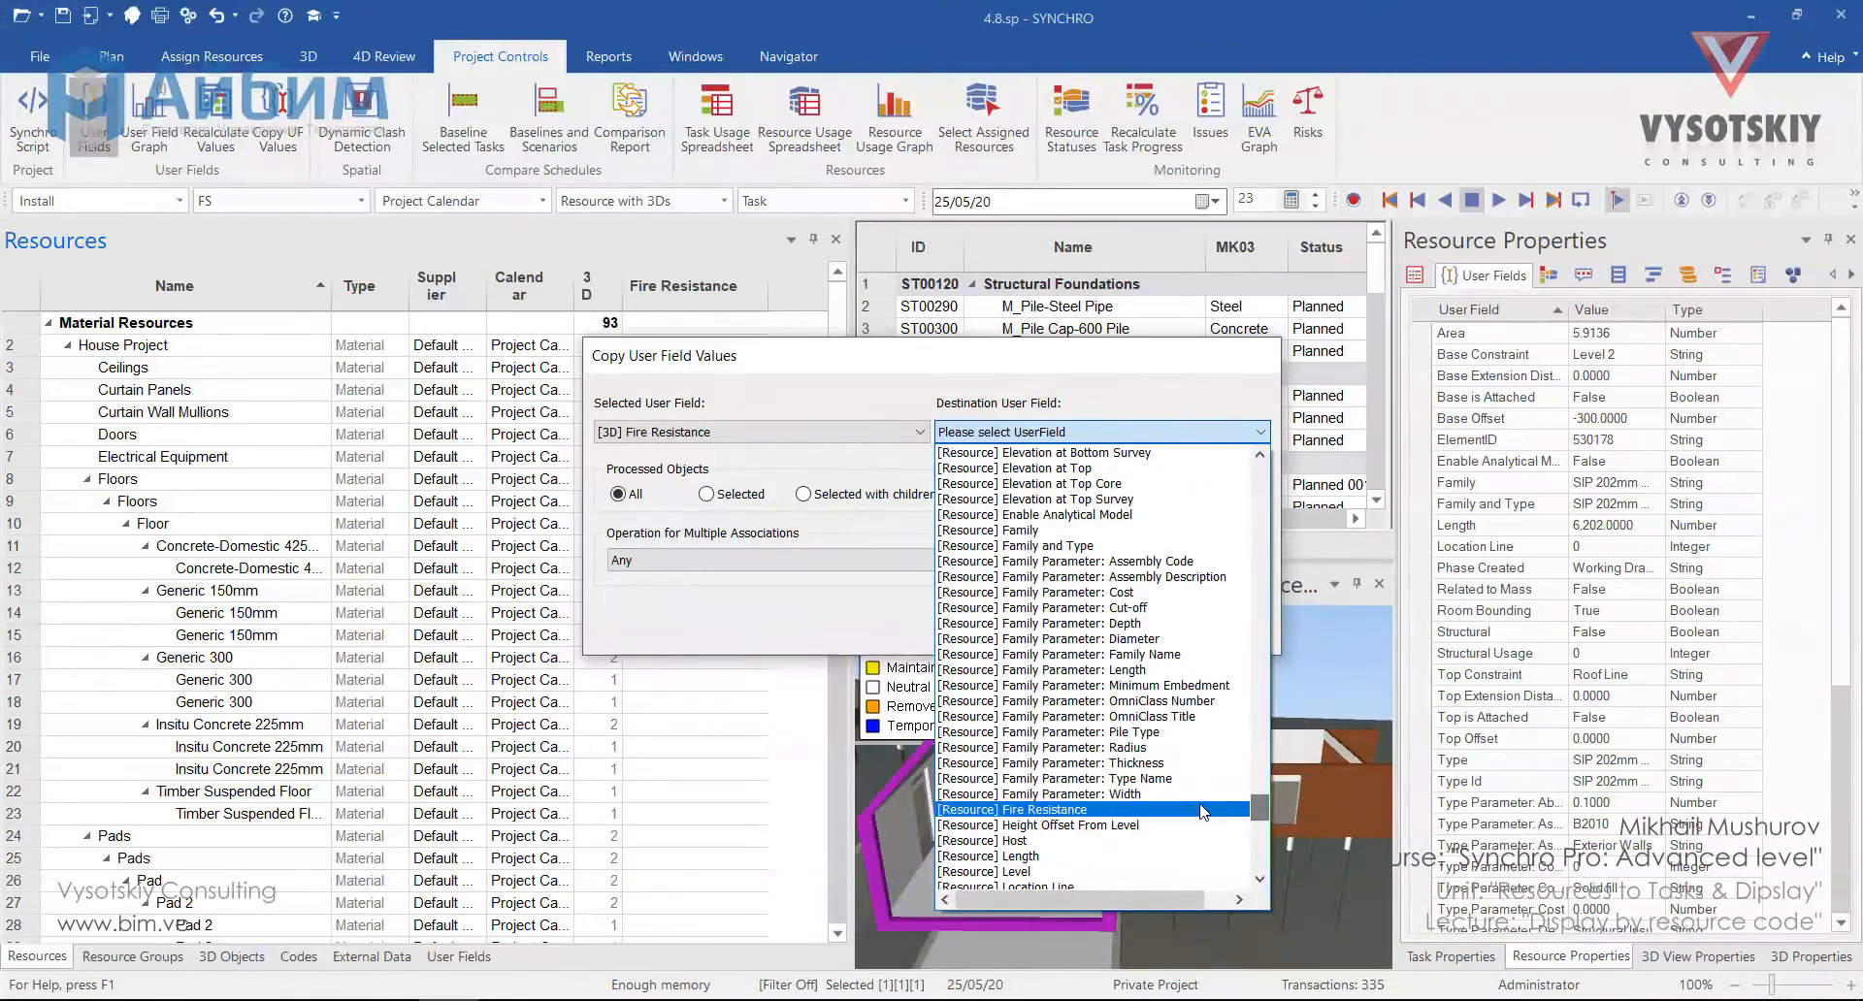
left_click(1195, 810)
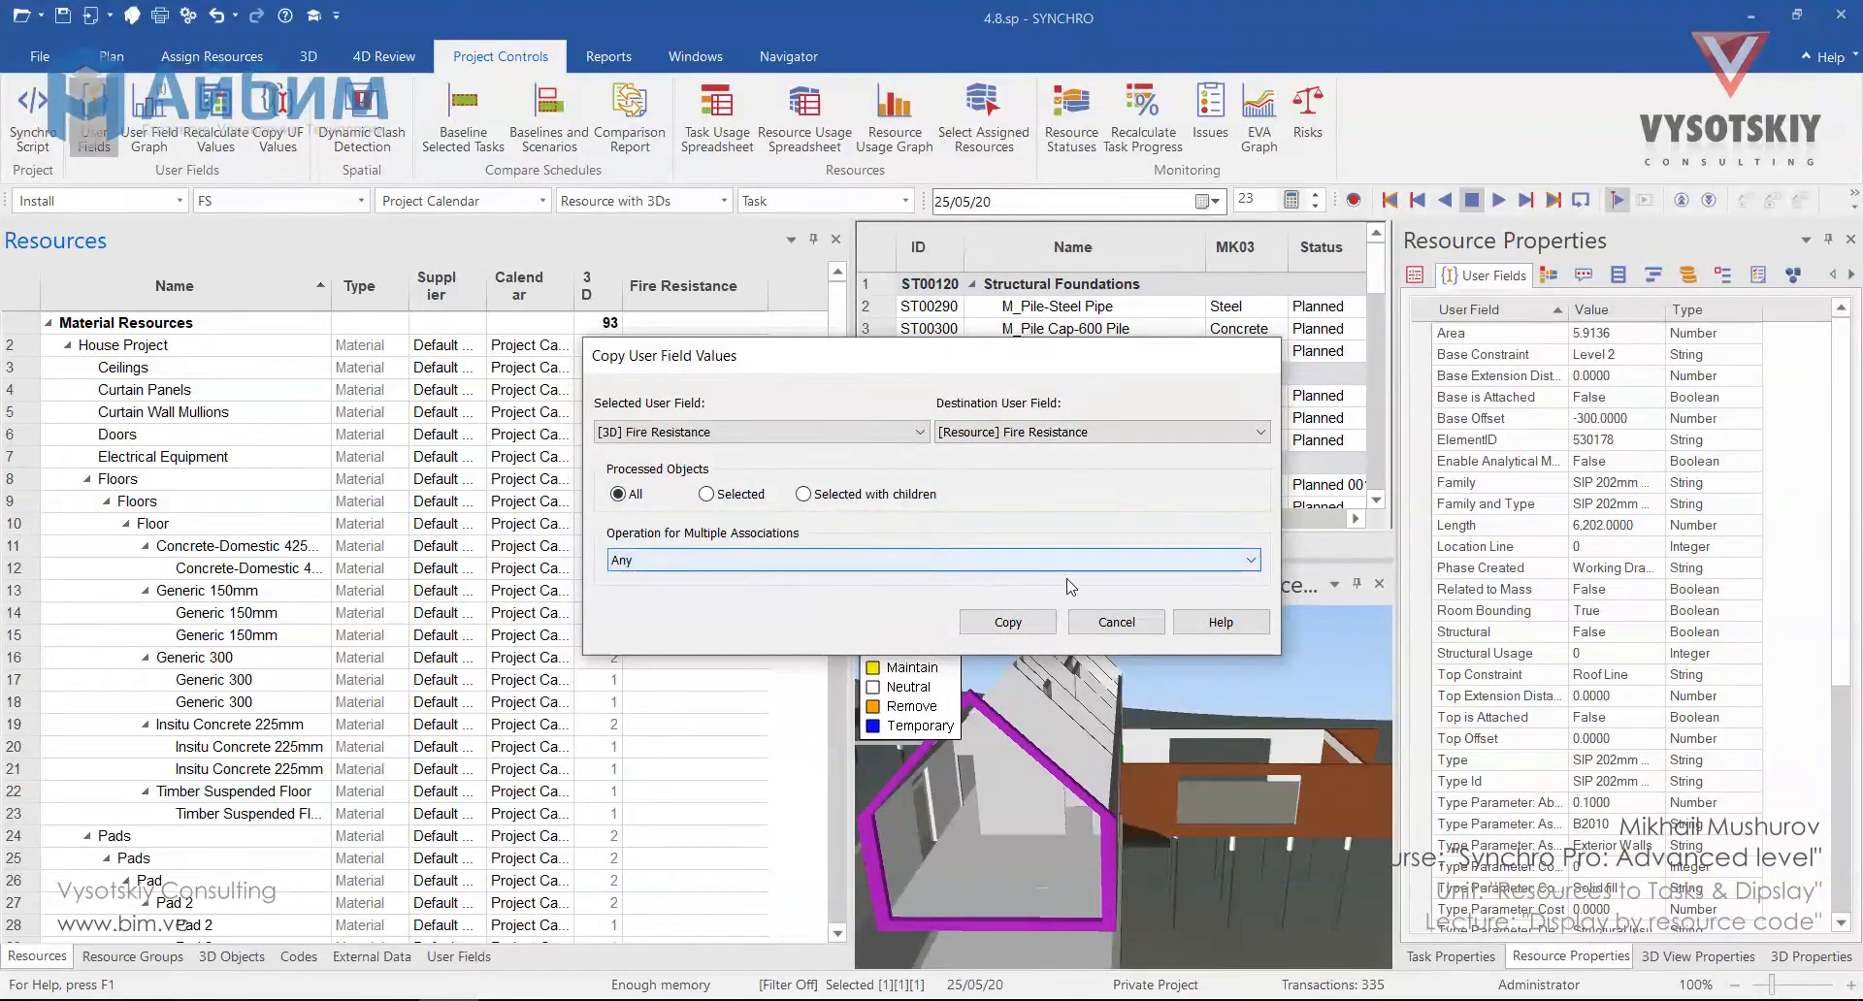
left_click(1033, 623)
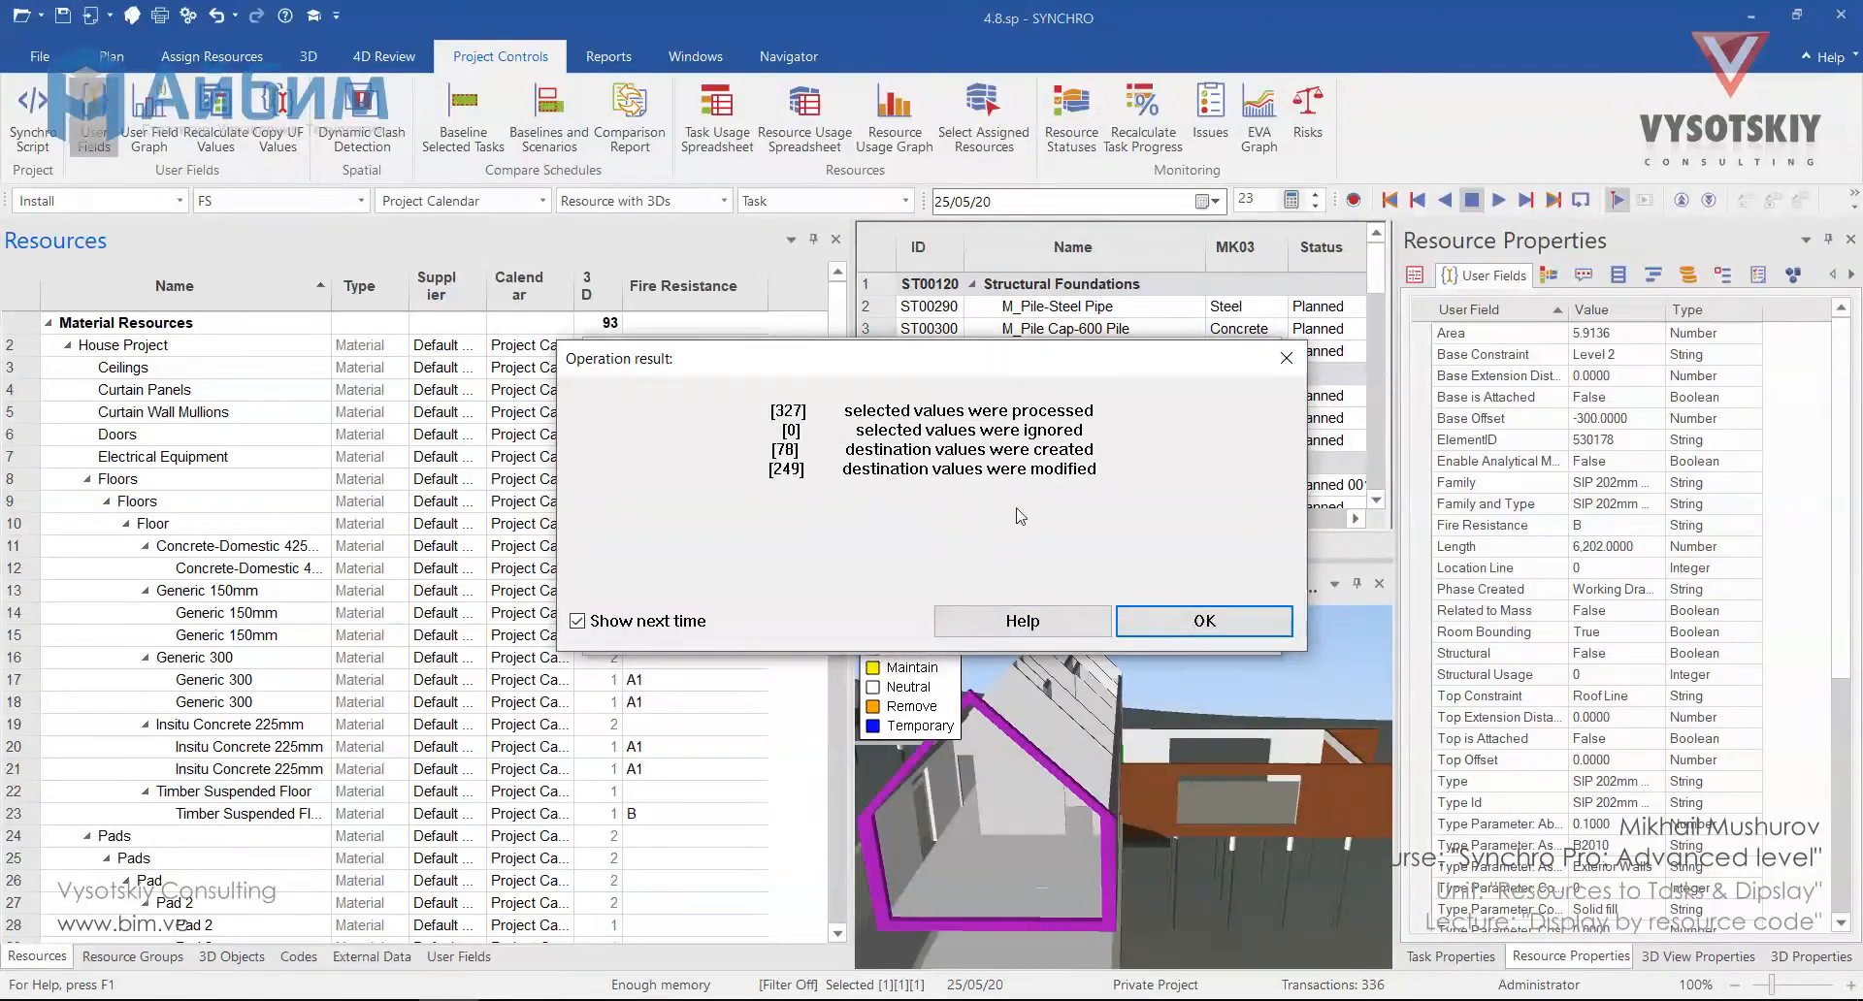
left_click(1185, 626)
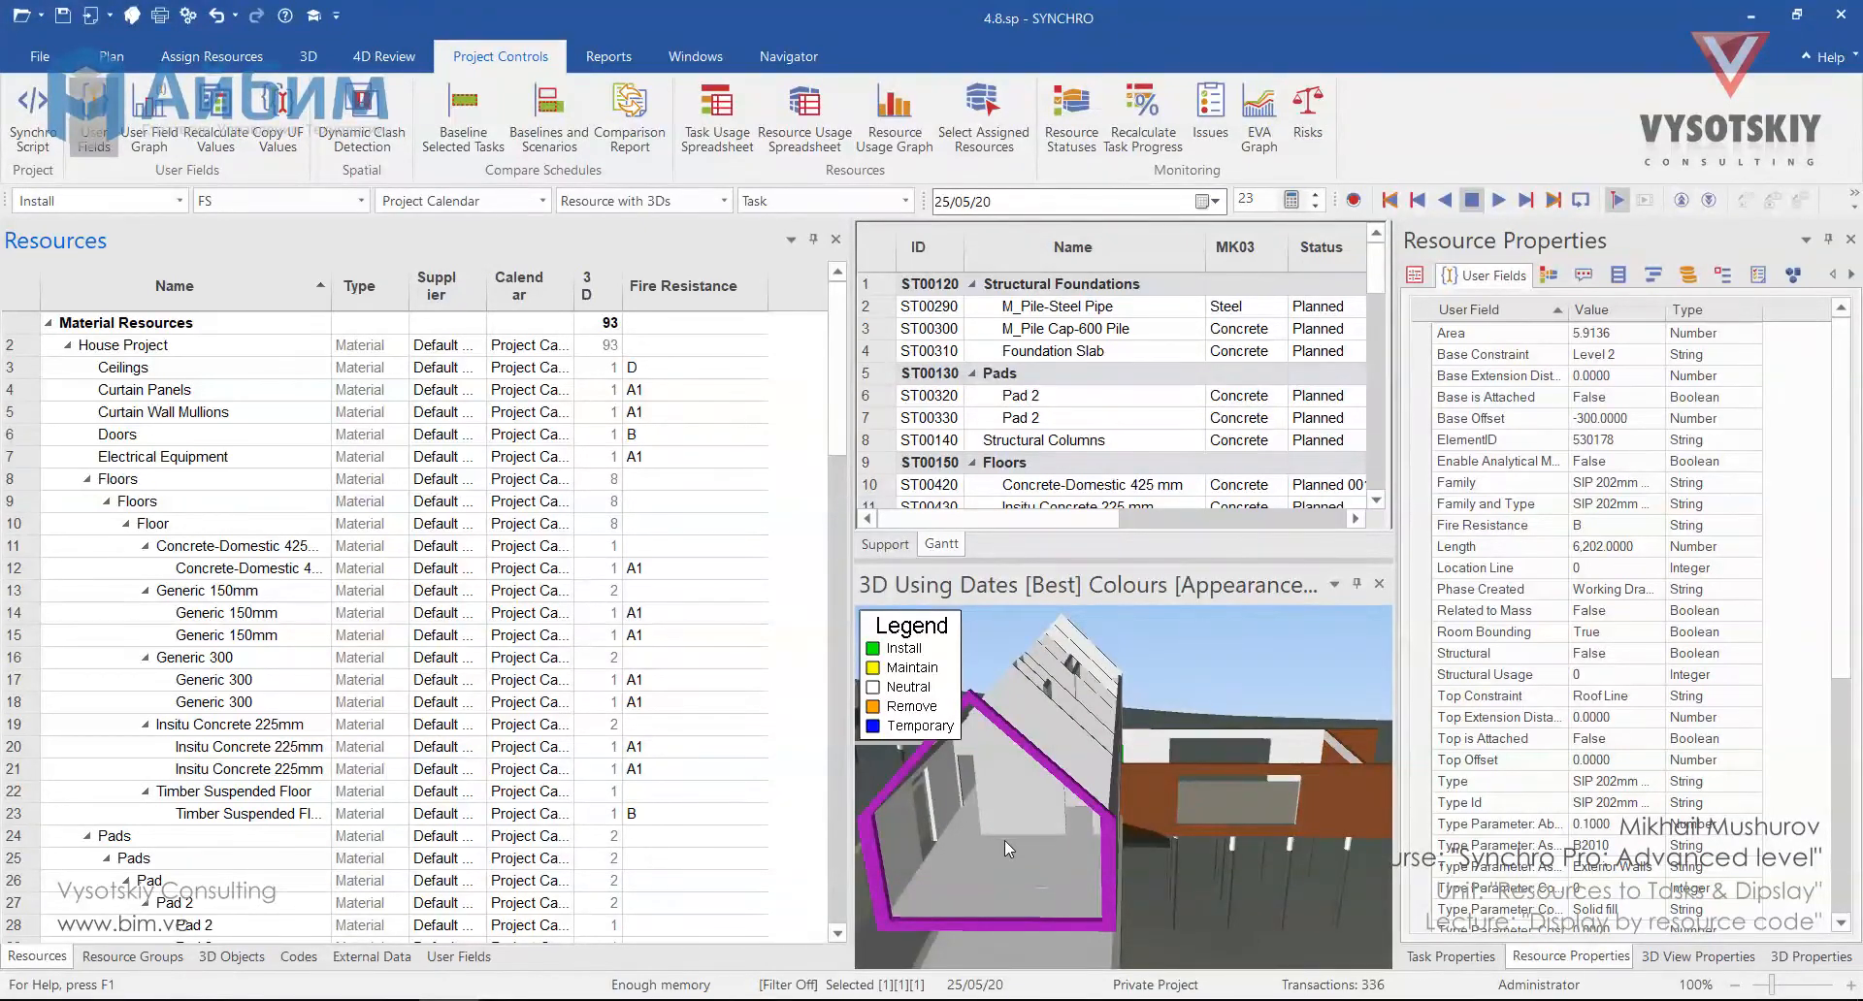
Select the interior partition wall in the 3D view and check Fire Resistance in both its 3D properties and its resource properties.
key("Escape")
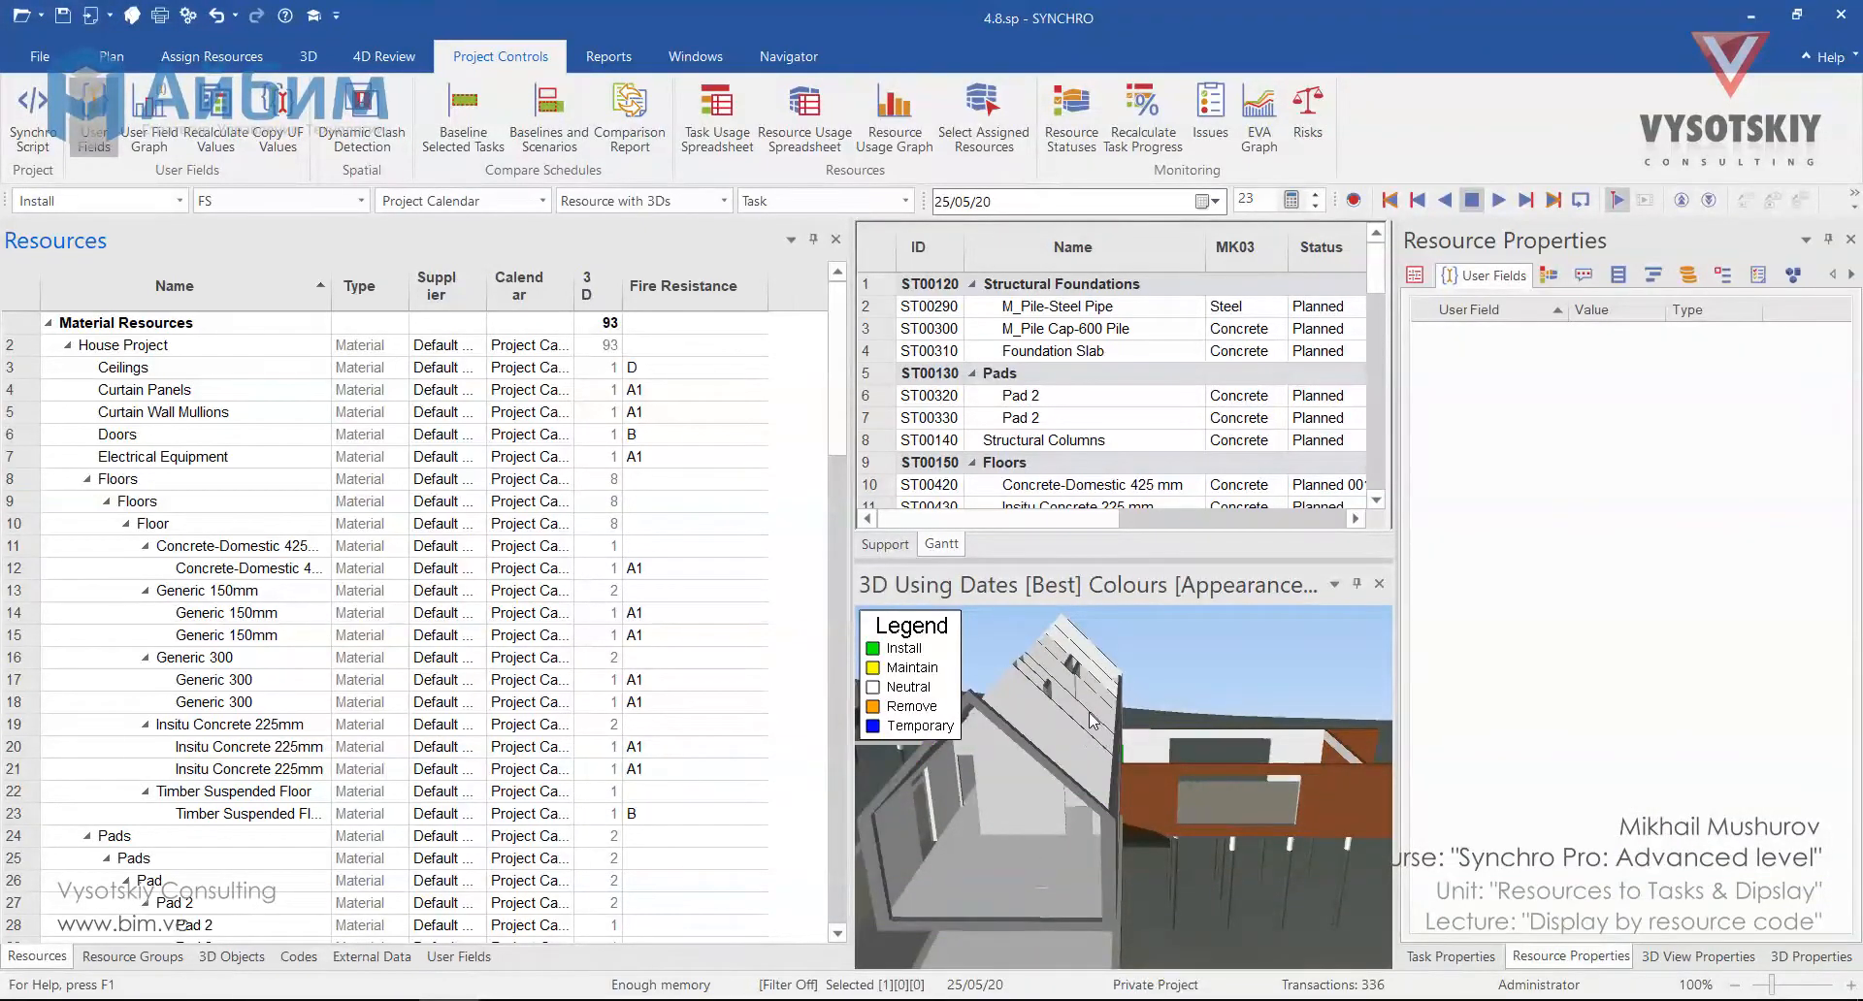
left_click(1075, 735)
left_click(1810, 955)
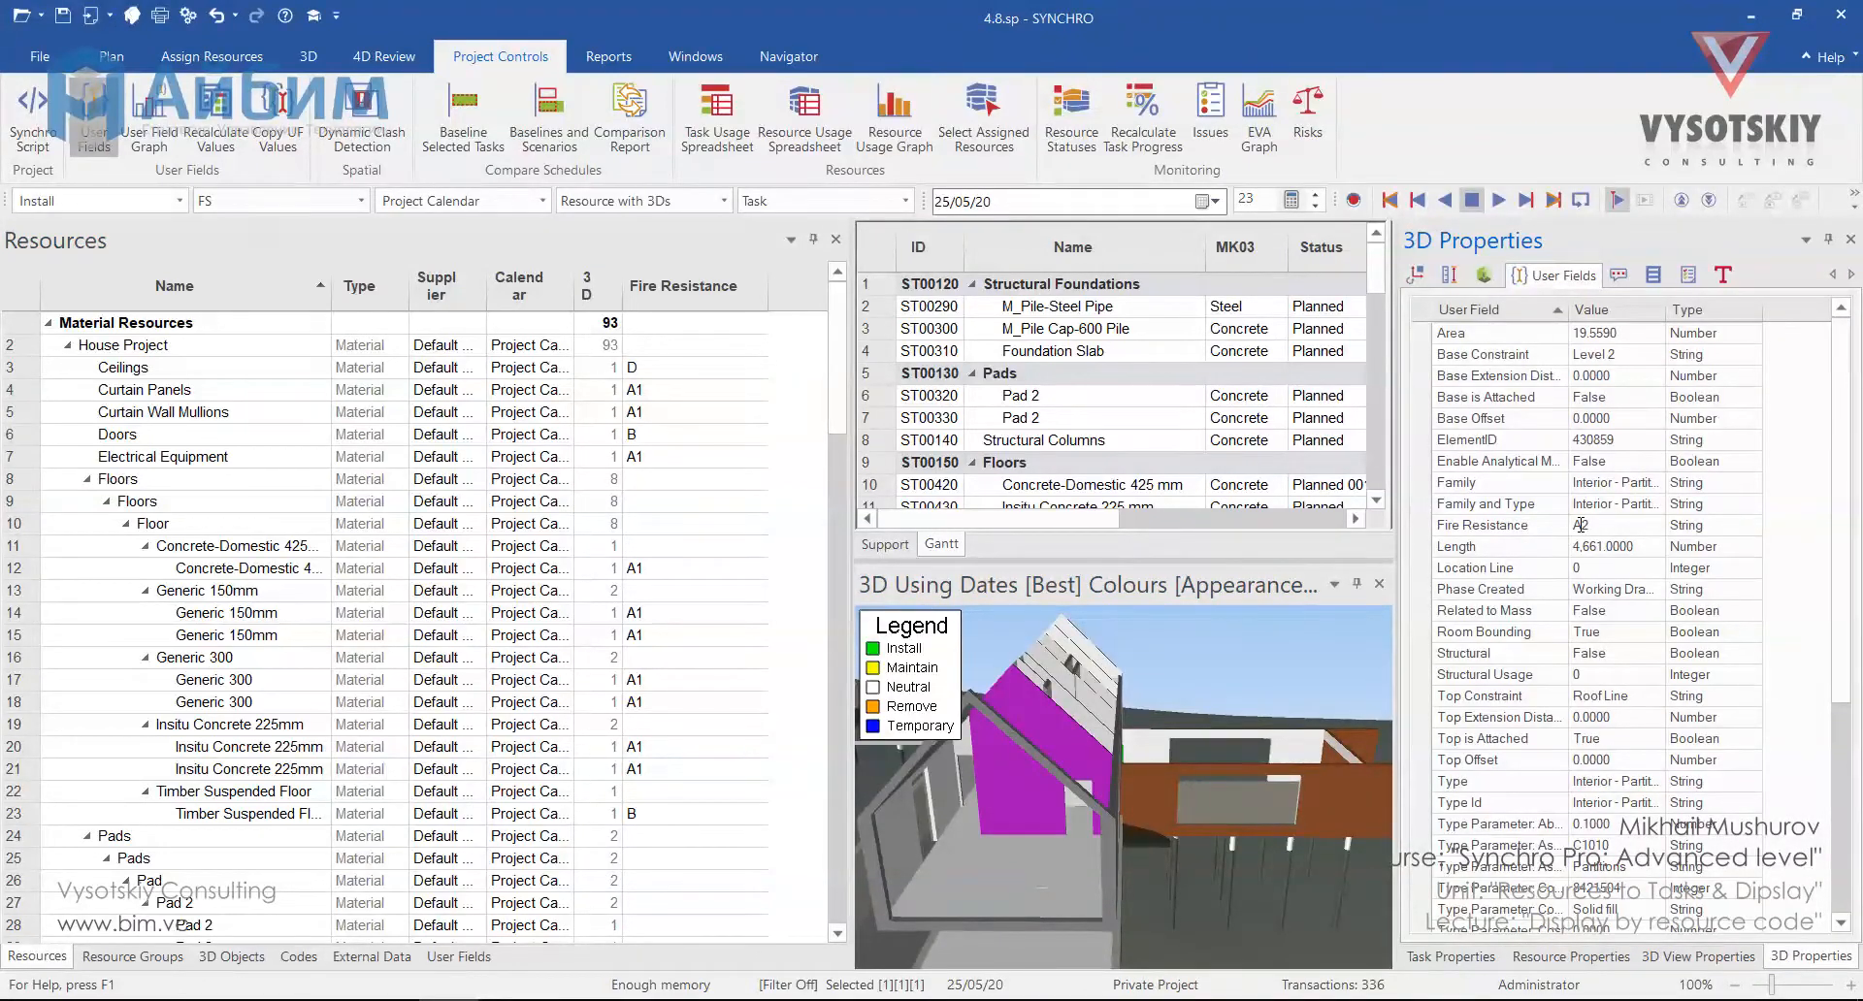
left_click(1572, 957)
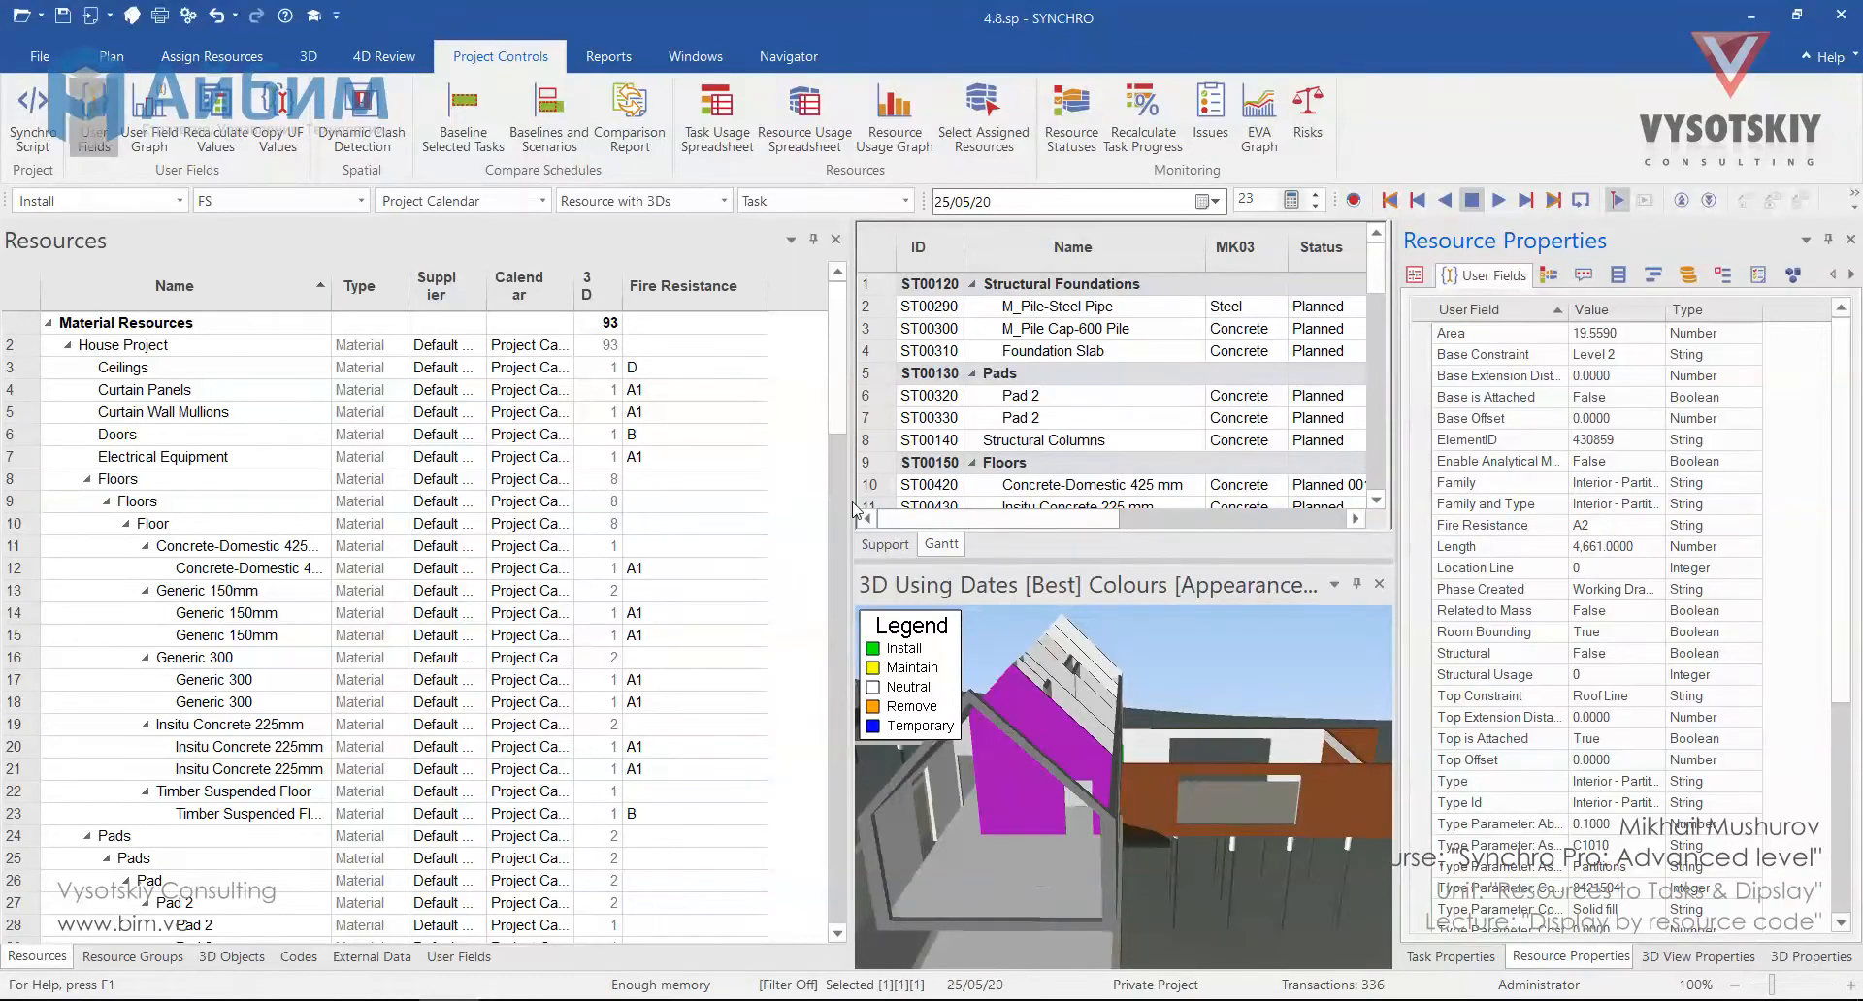
Add a resource code named Fire Rating to the project's codes.
left_click(299, 955)
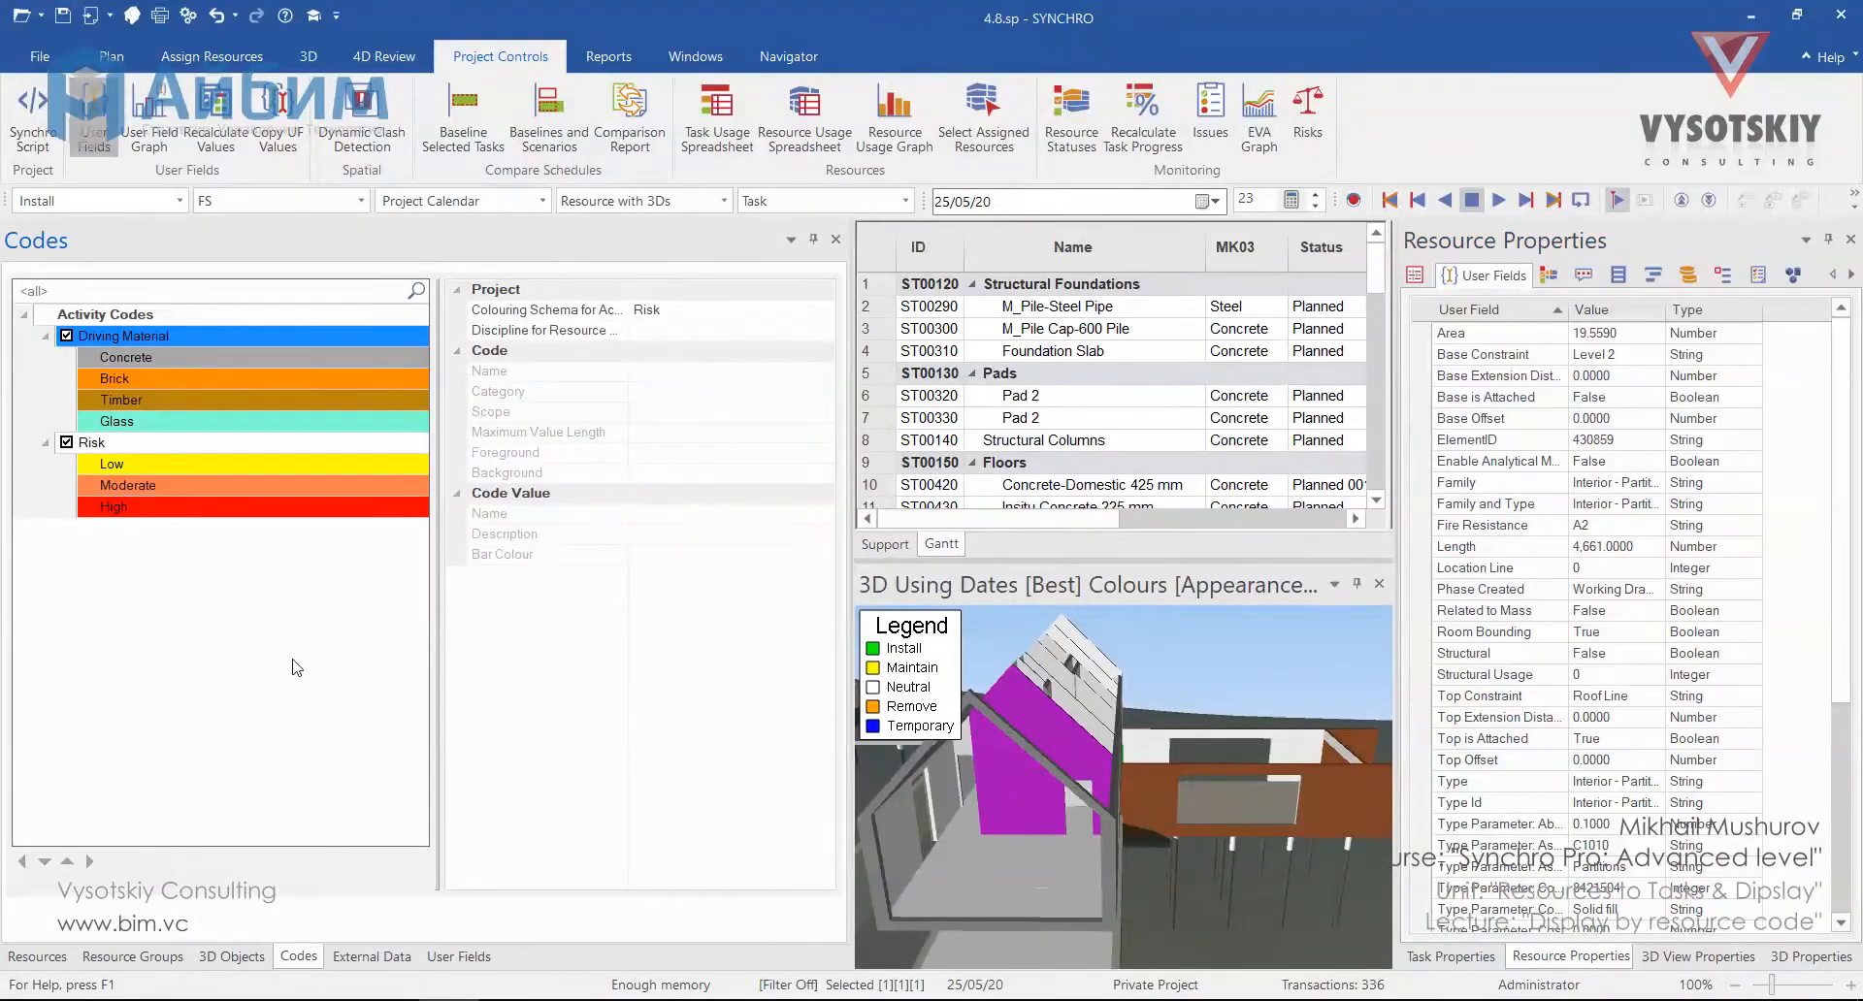
right_click(207, 610)
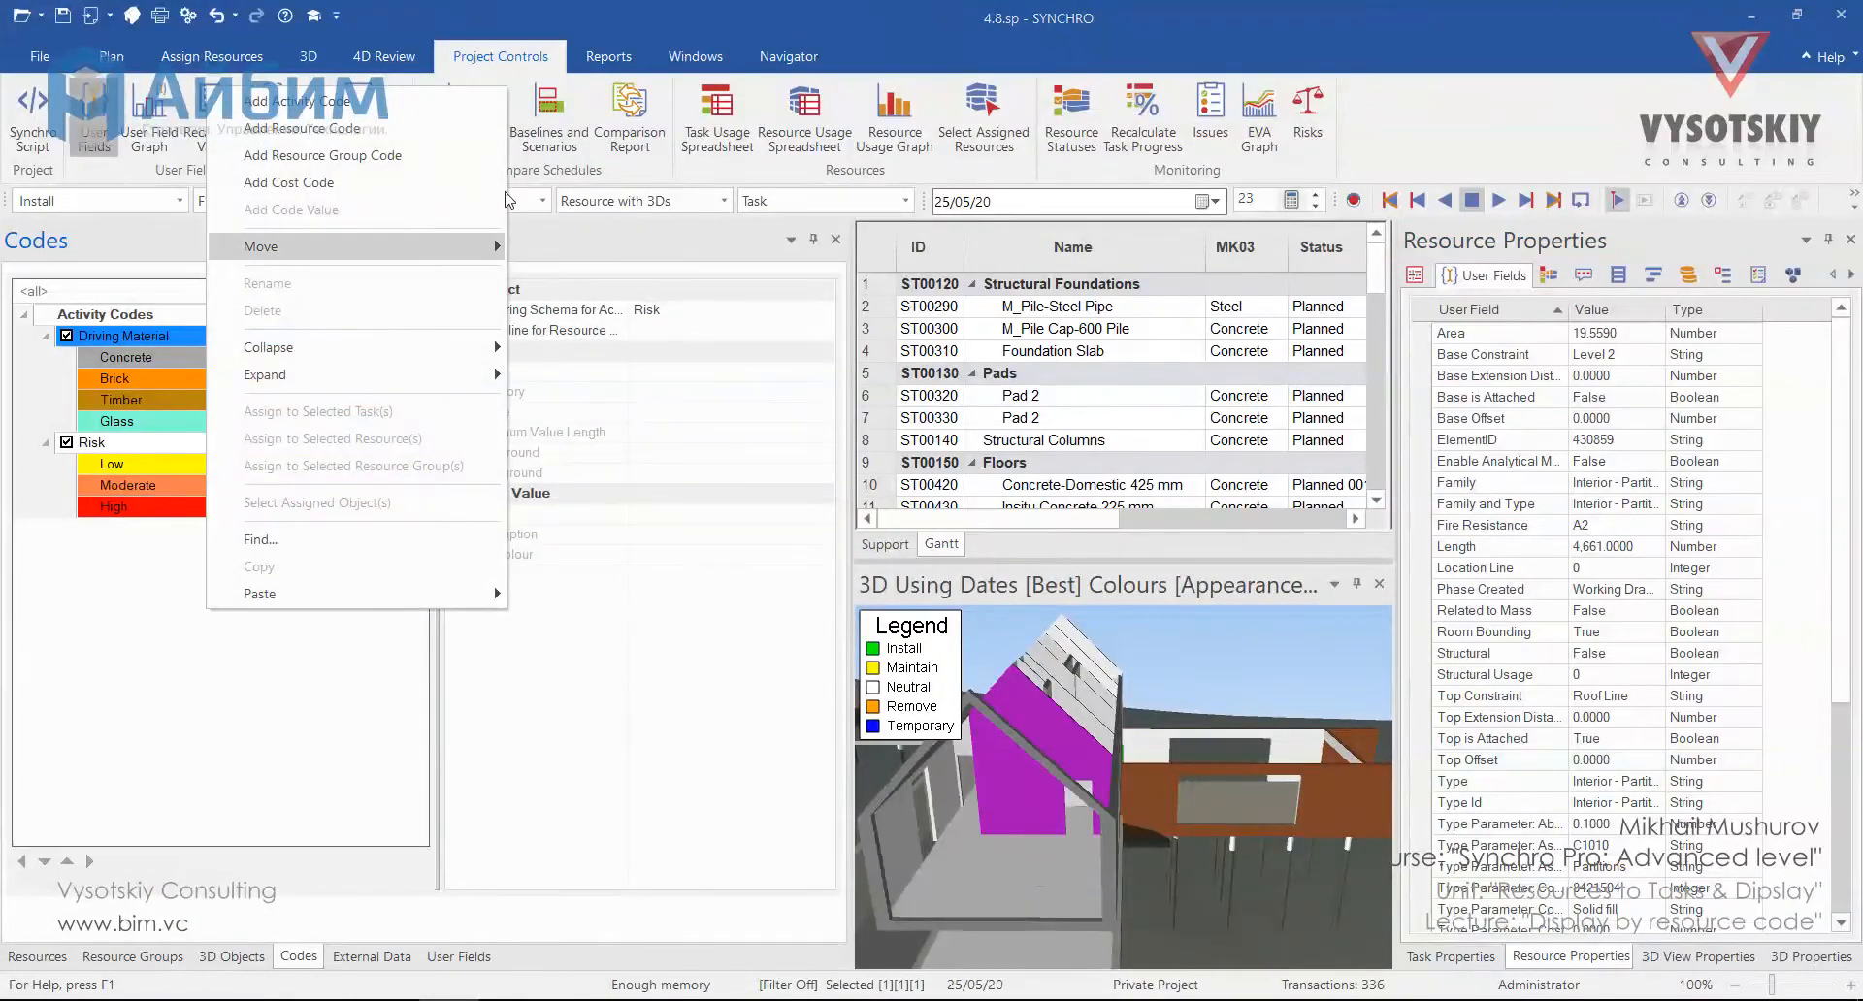
left_click(435, 129)
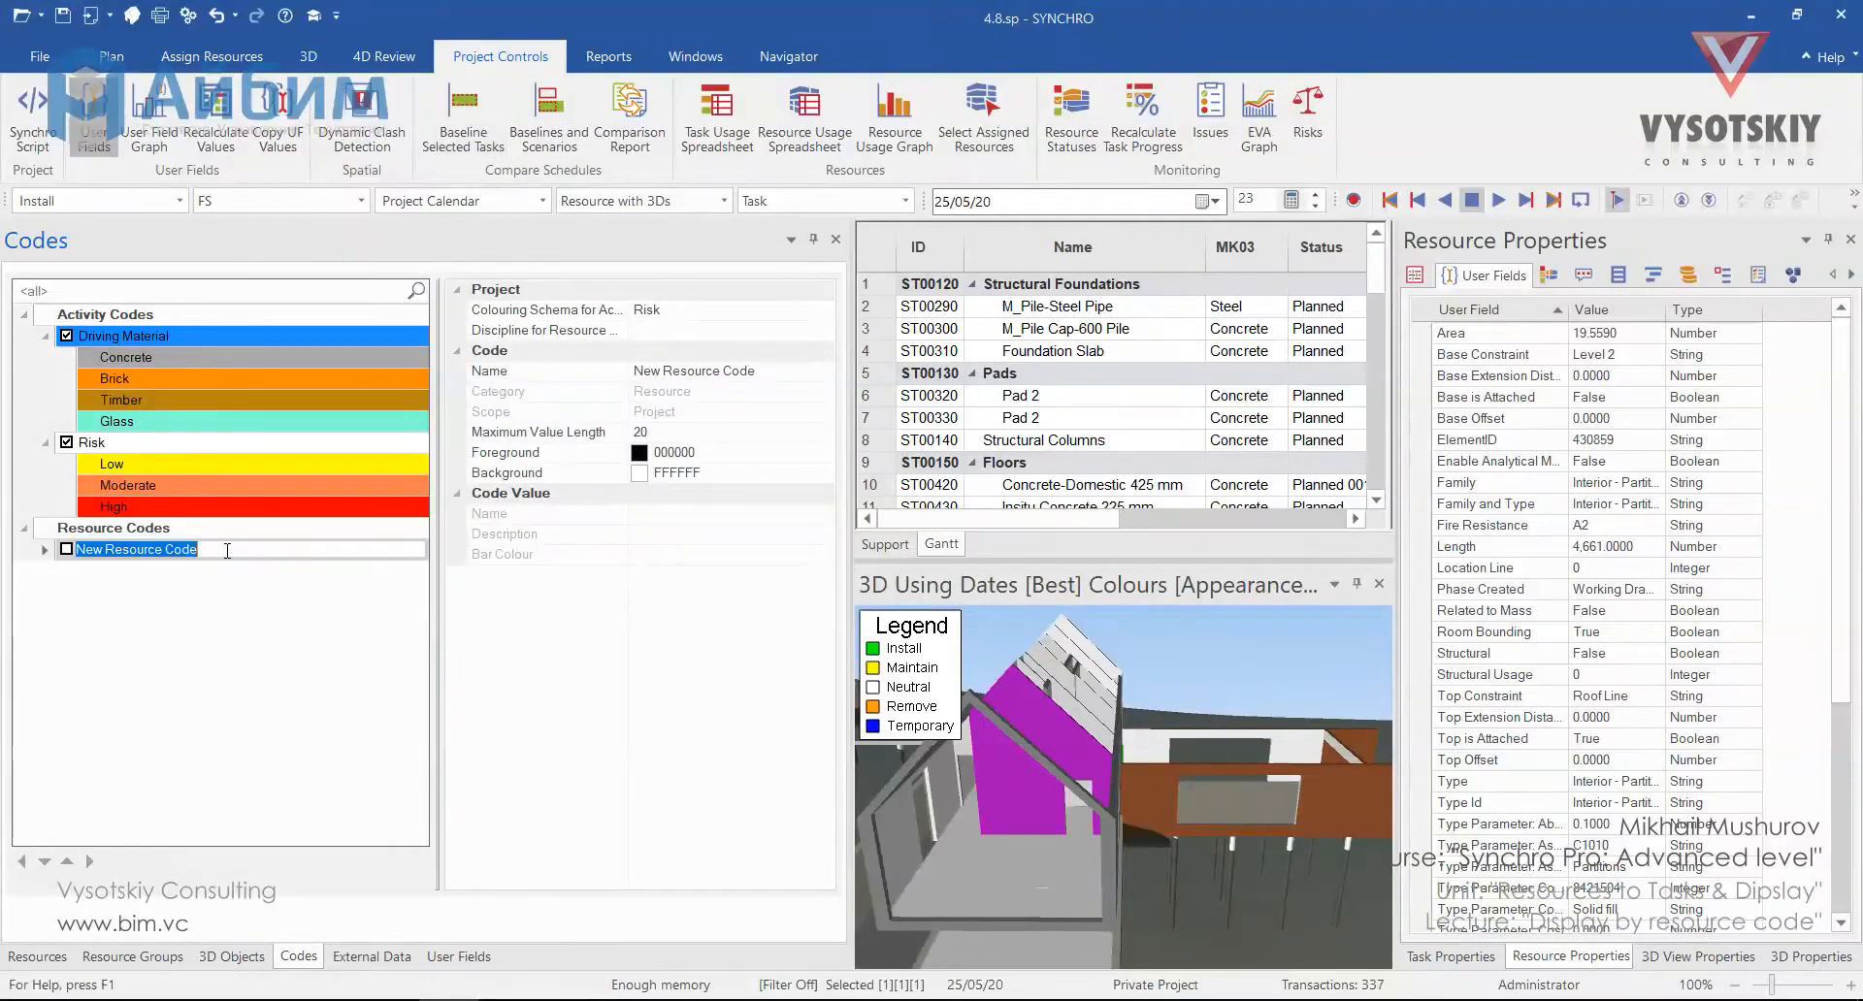
type("Fir")
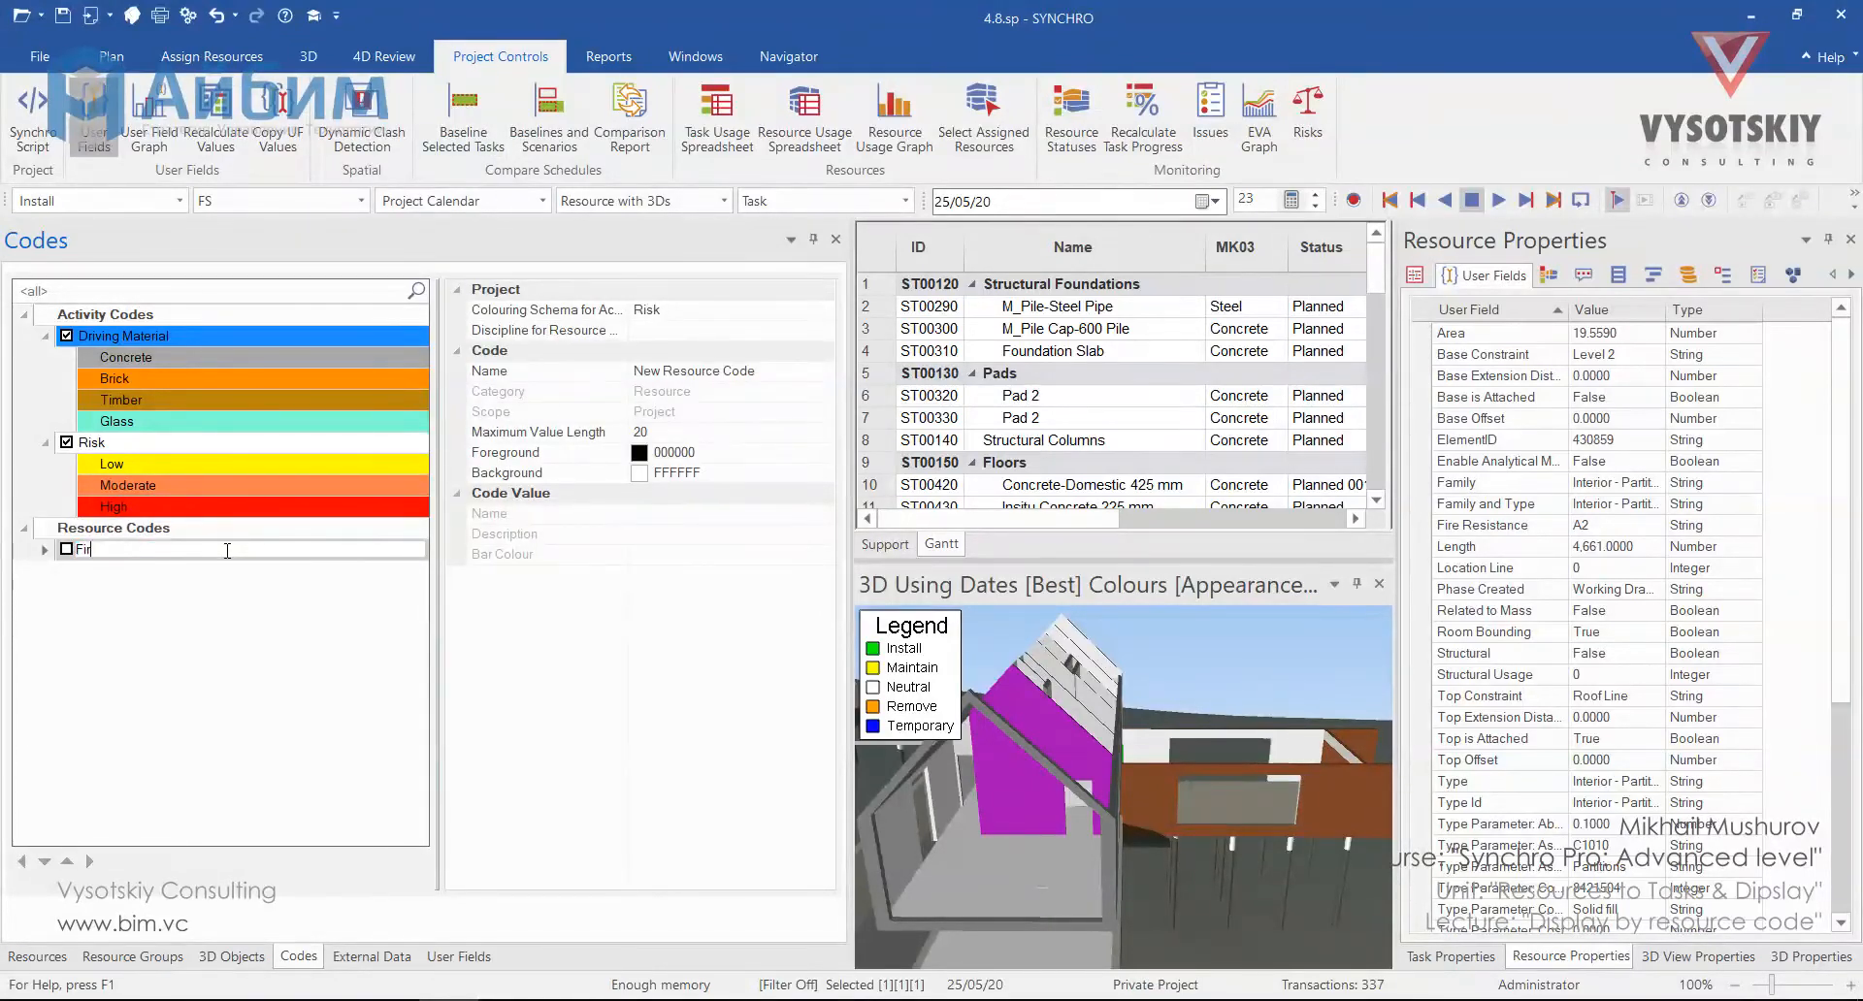
type("e Rating")
Review the Fire Resistance values of the individual resources in the Resources table.
left_click(36, 956)
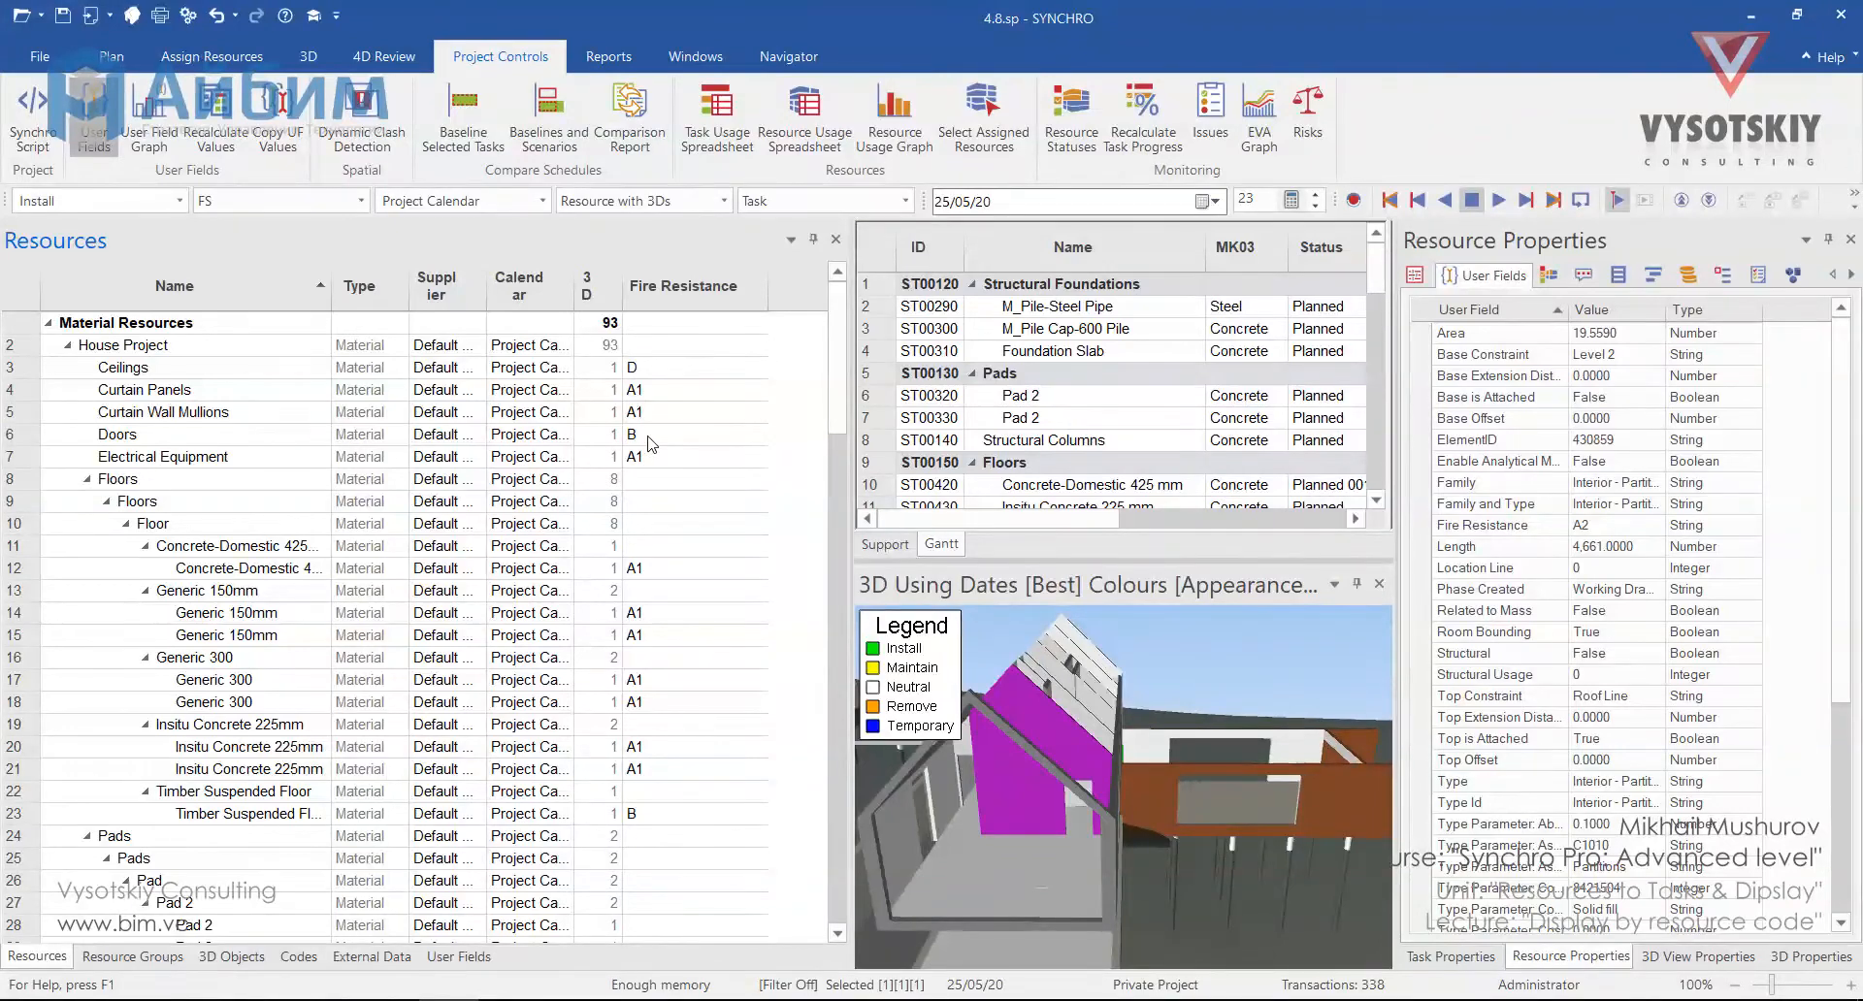
scroll(680, 752, "down", 1)
scroll(687, 757, "down", 2)
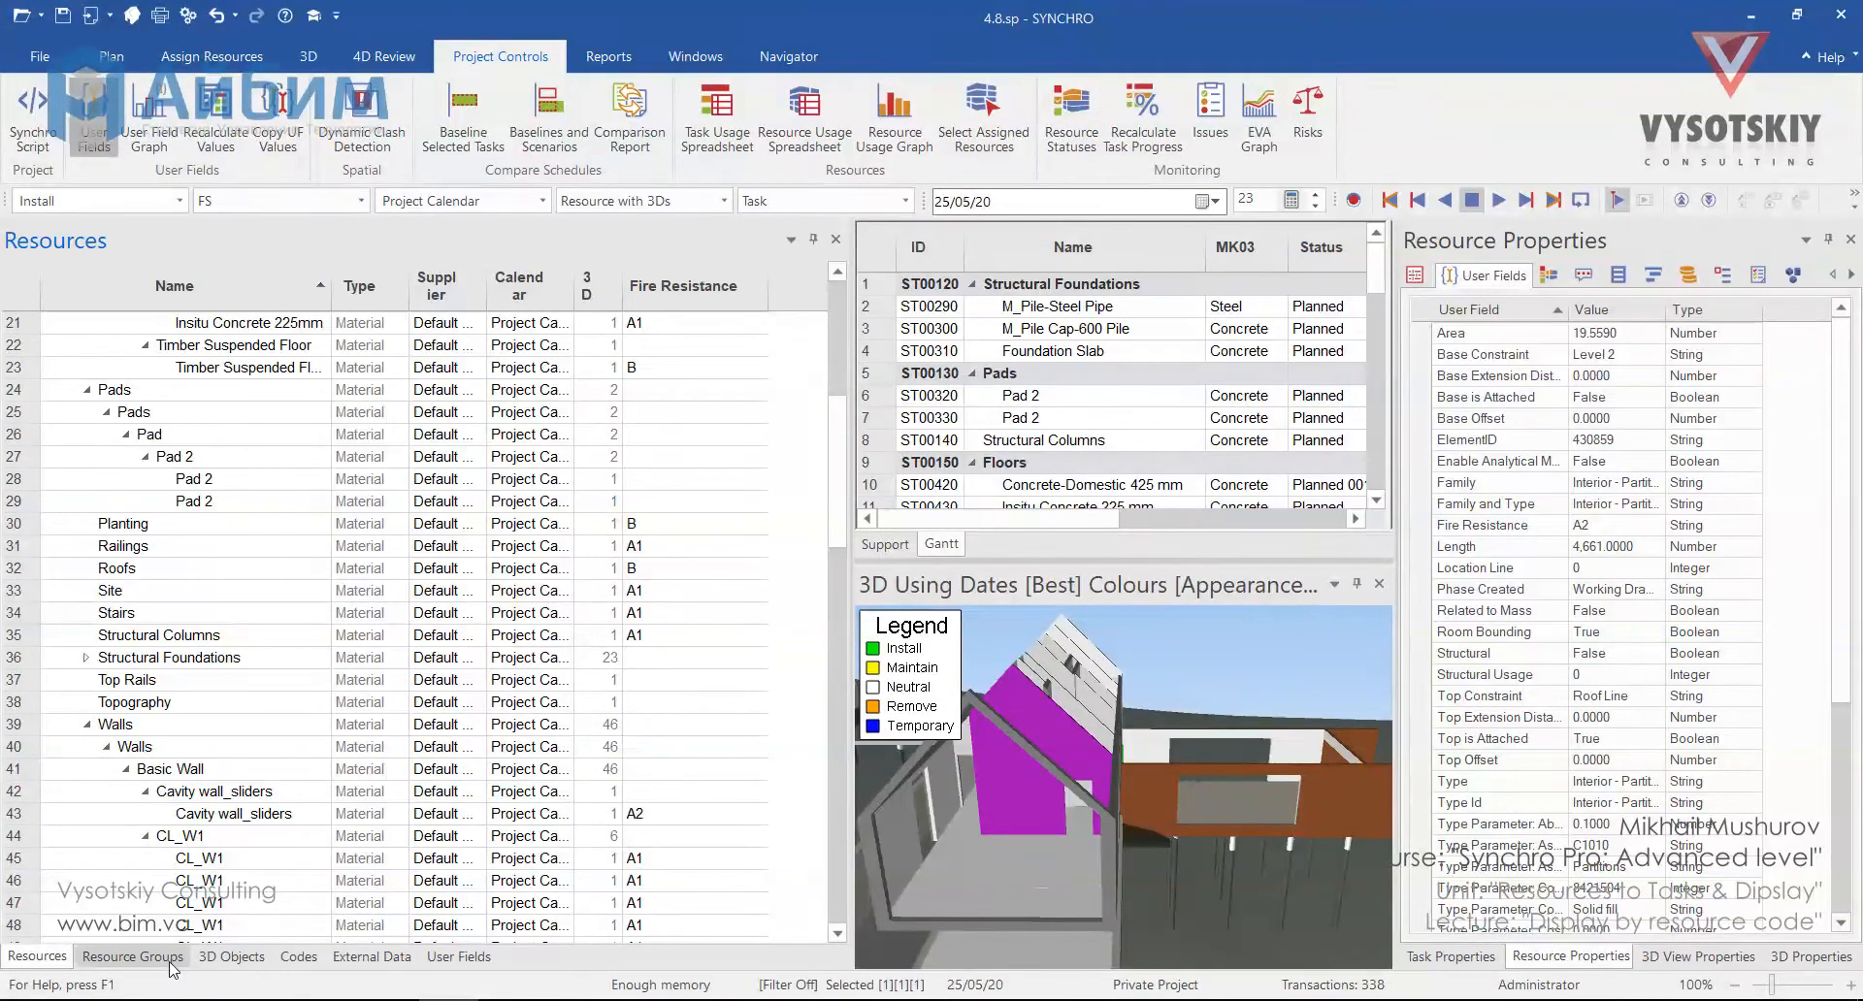
Add a trial code value AAA to the Fire Rating resource code and delete it again.
left_click(299, 957)
right_click(230, 551)
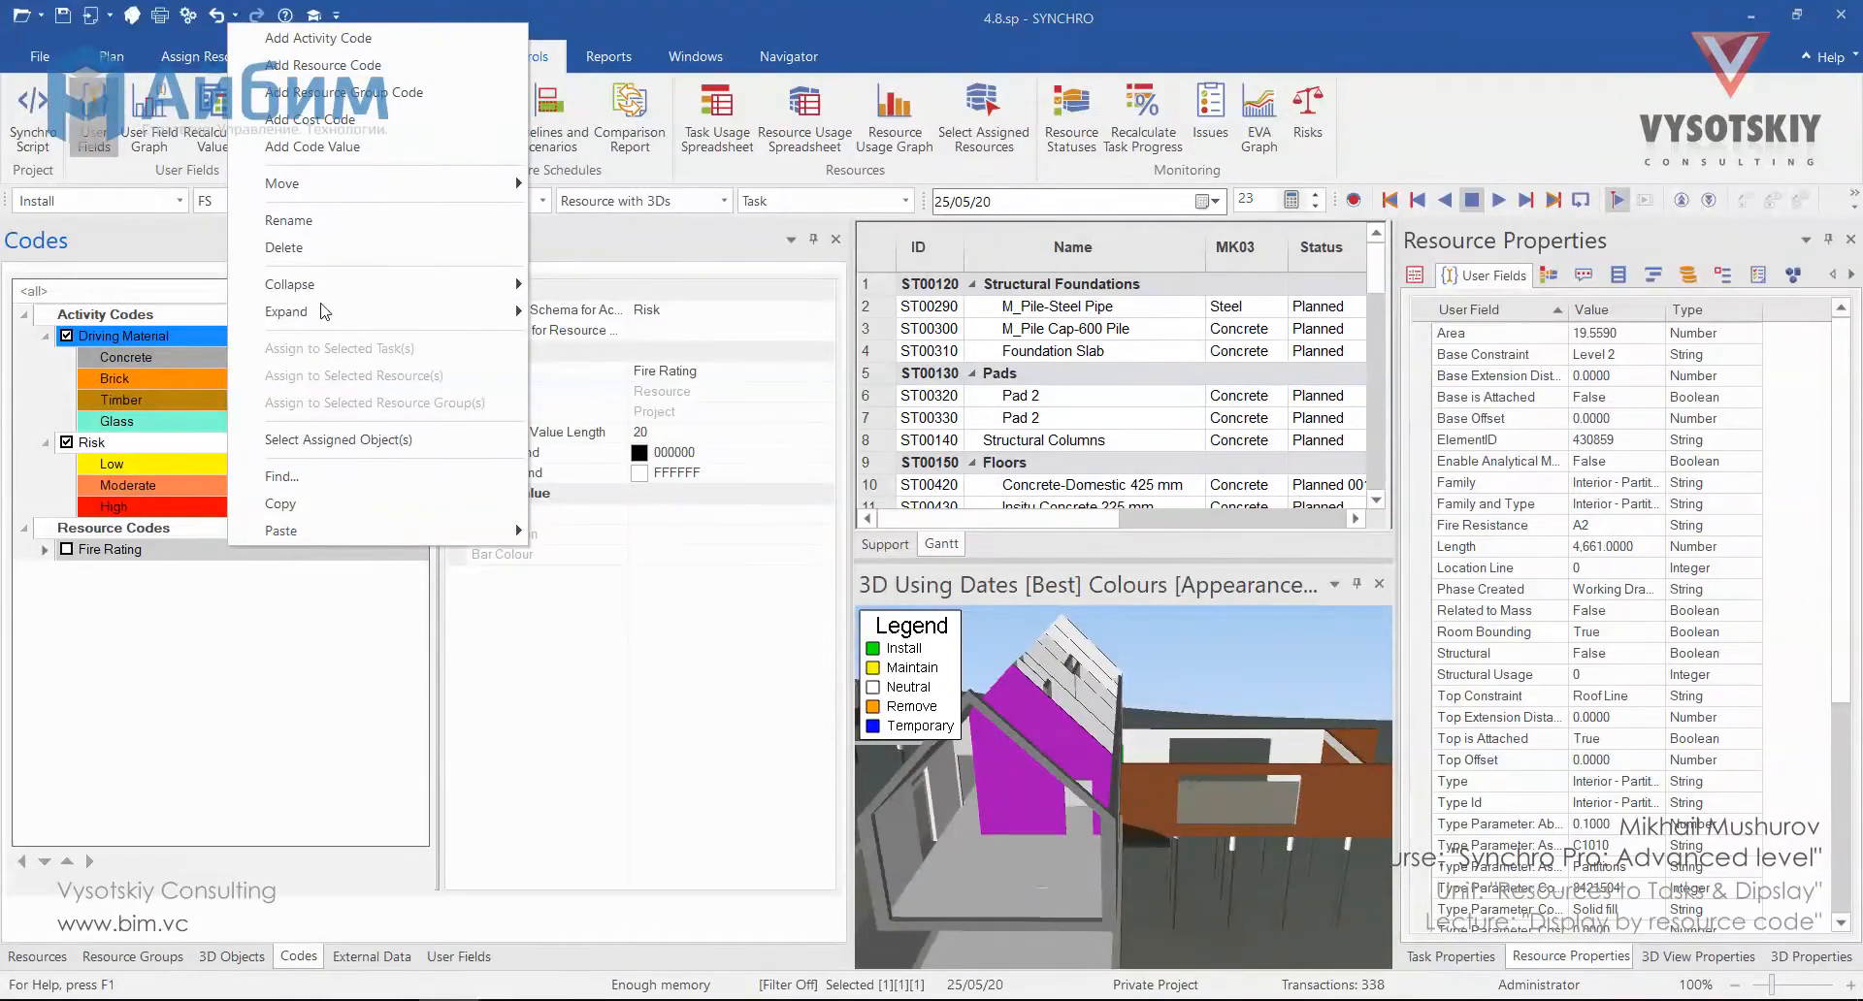
left_click(391, 147)
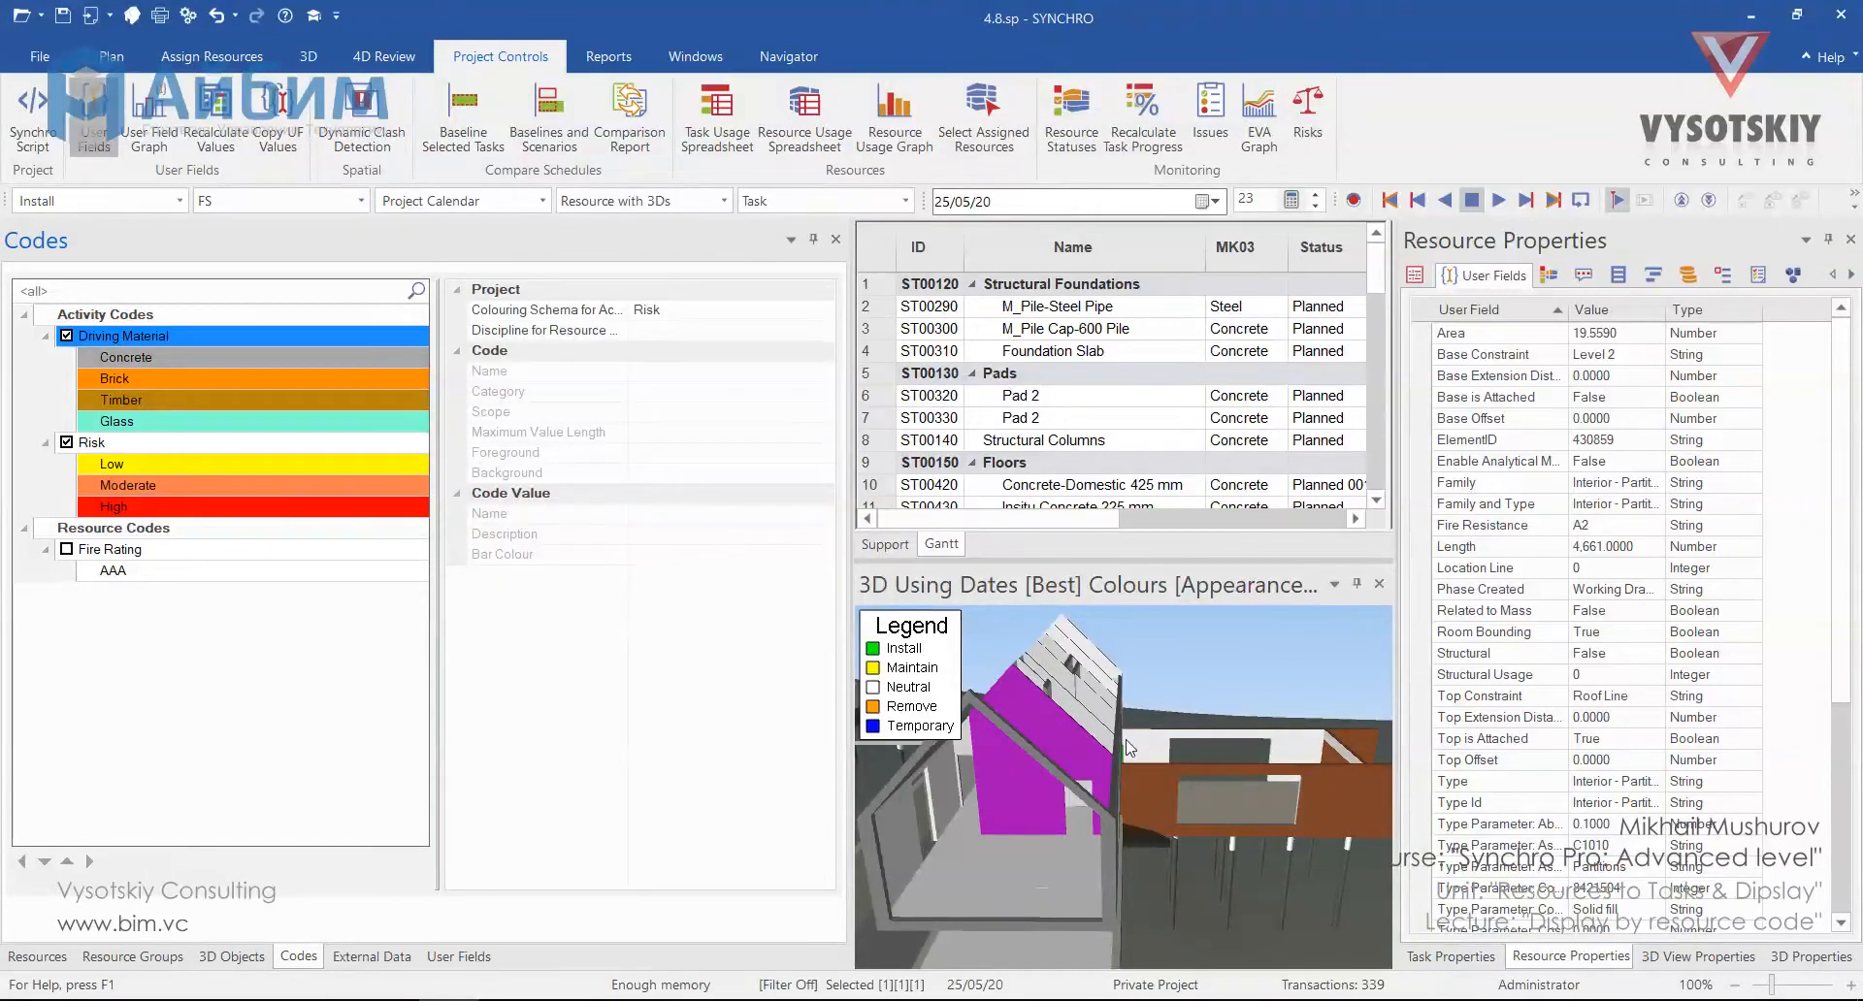
left_click(247, 570)
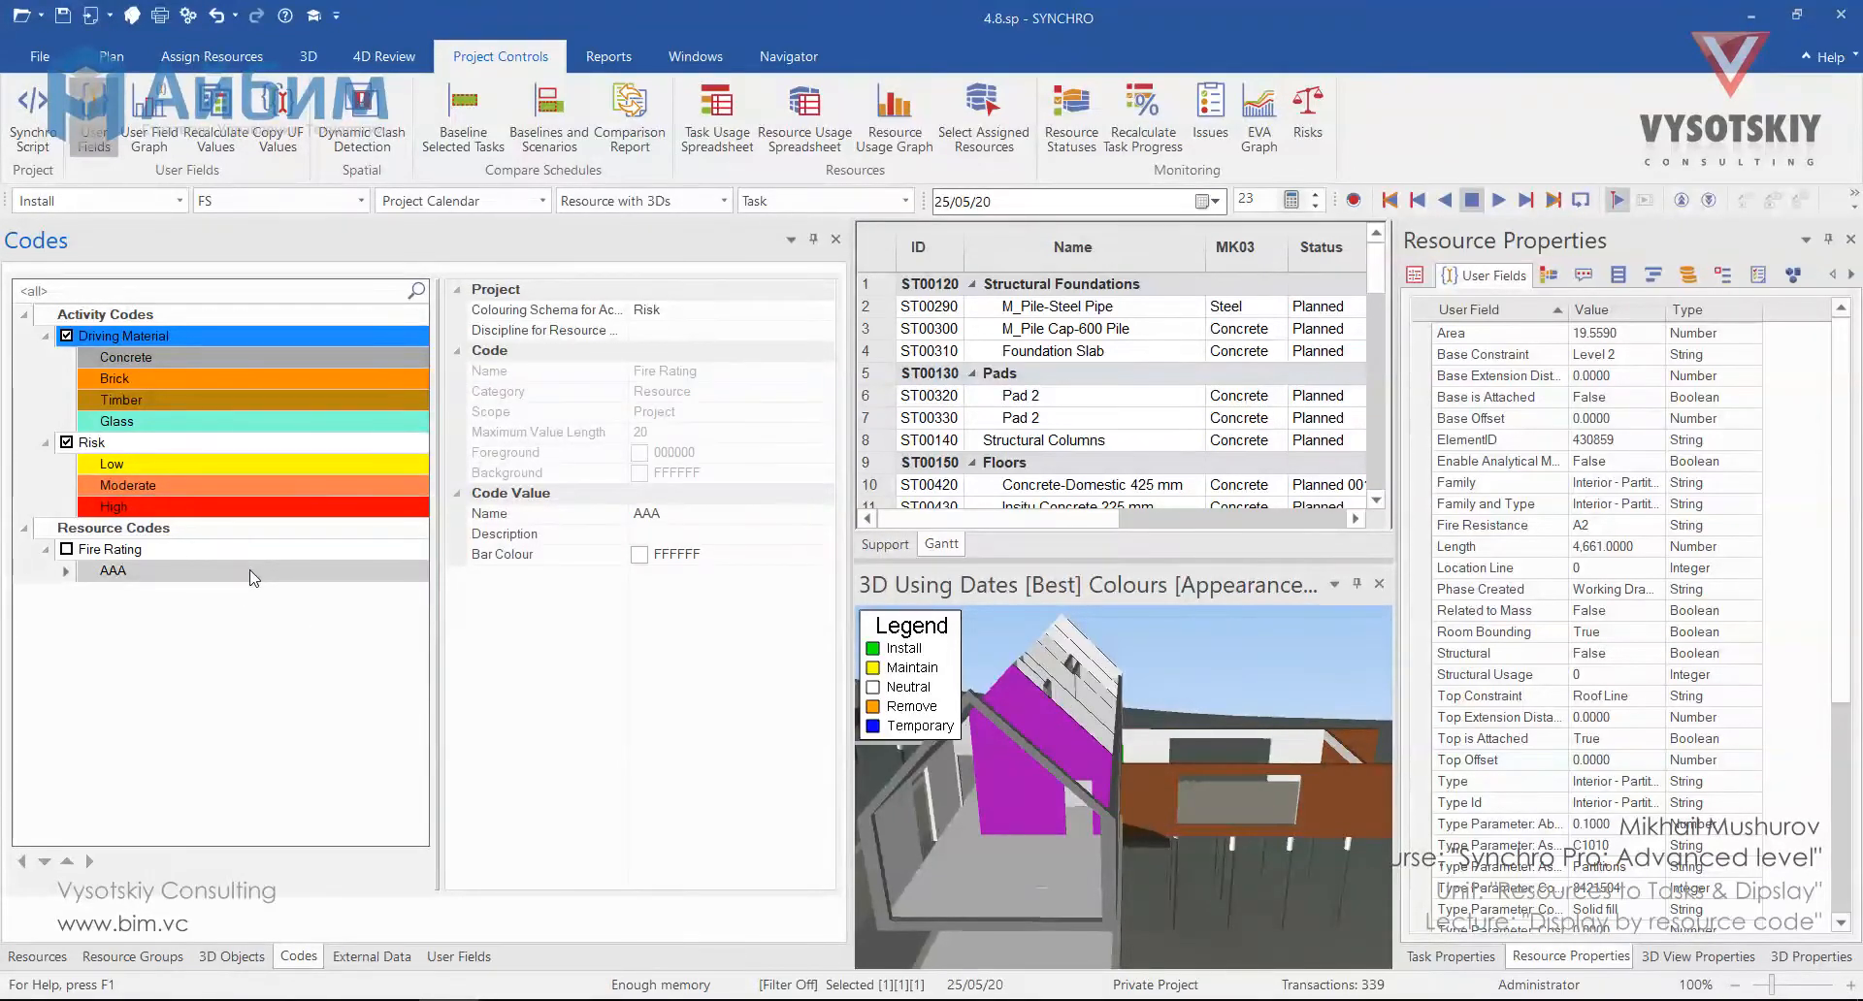
right_click(252, 575)
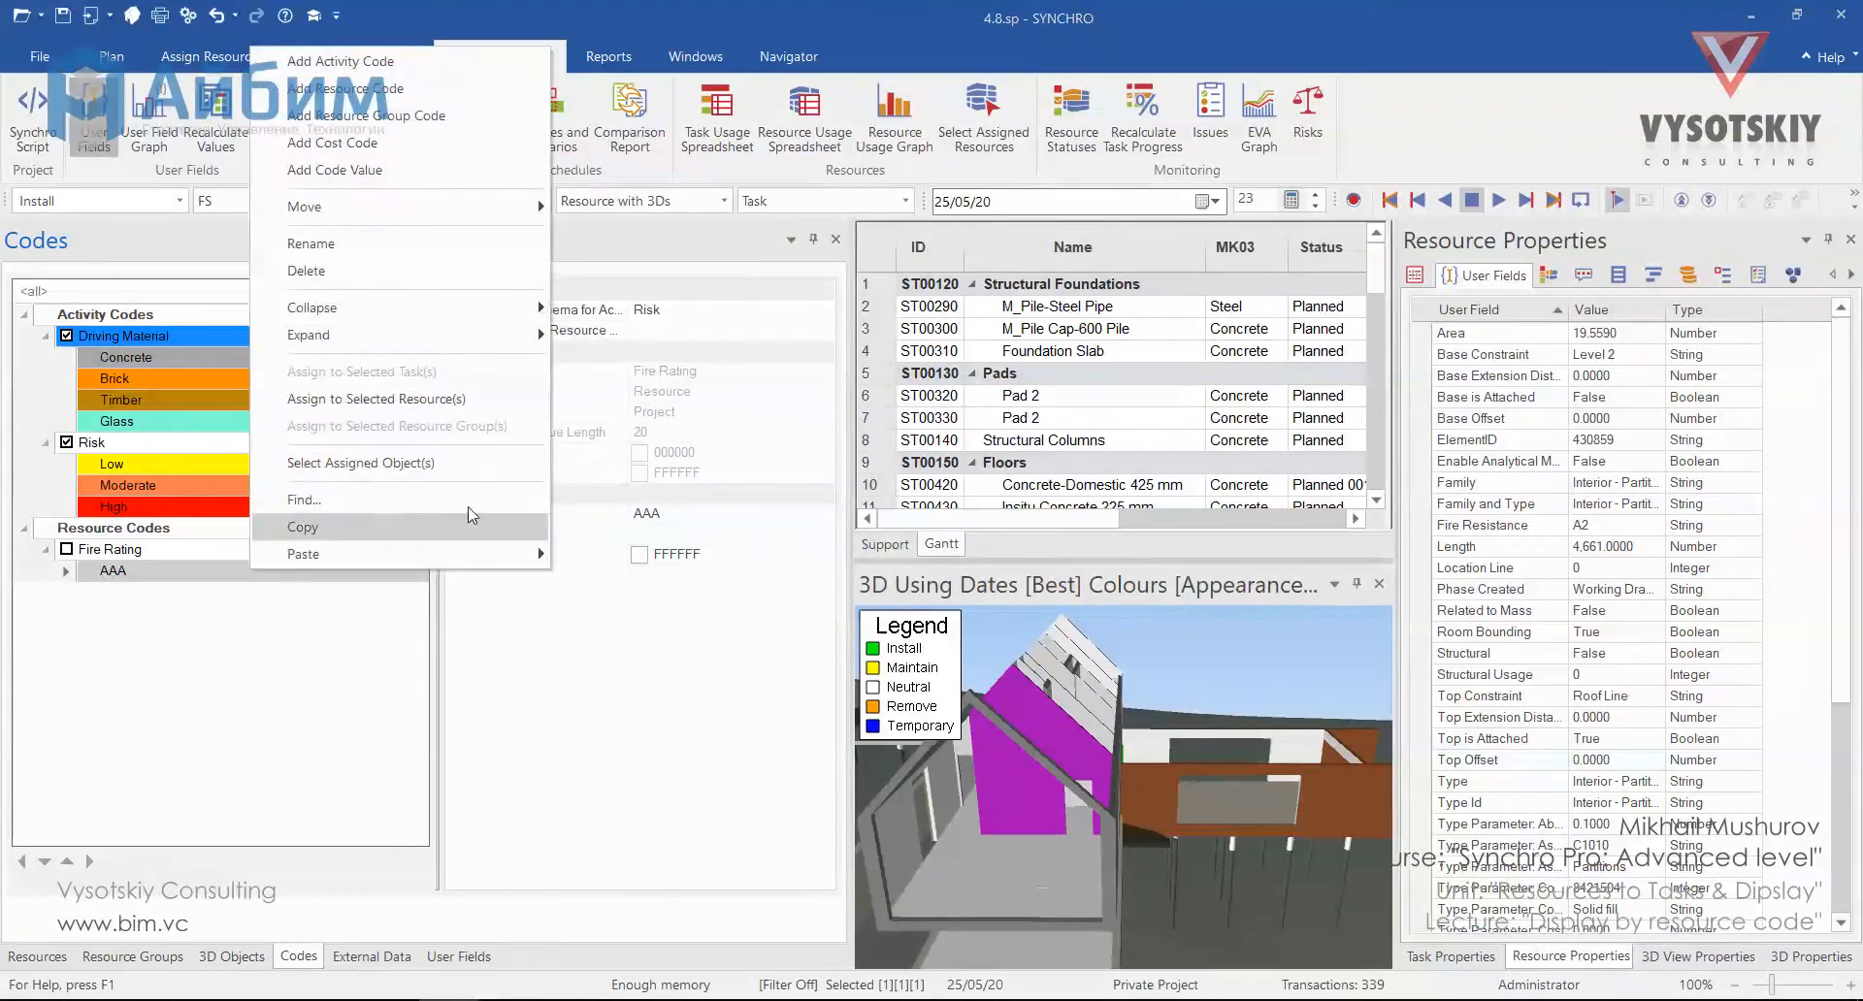
left_click(490, 399)
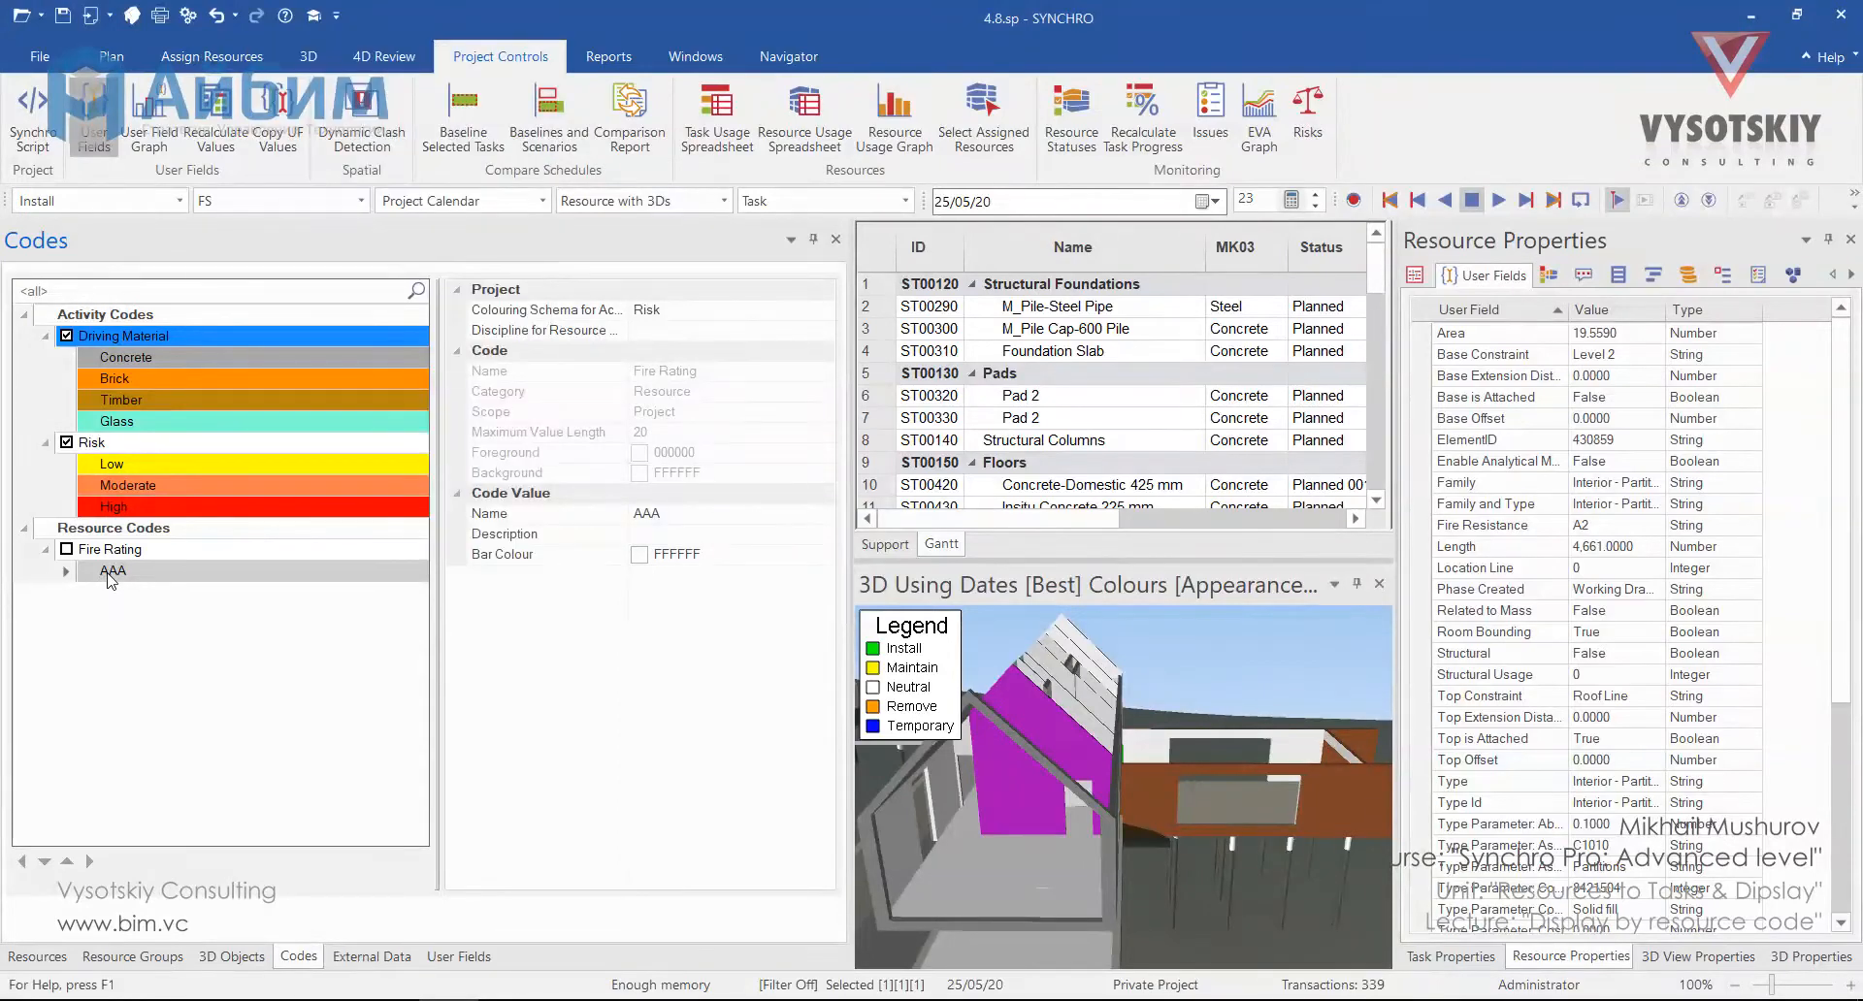
right_click(107, 573)
left_click(165, 274)
left_click(864, 571)
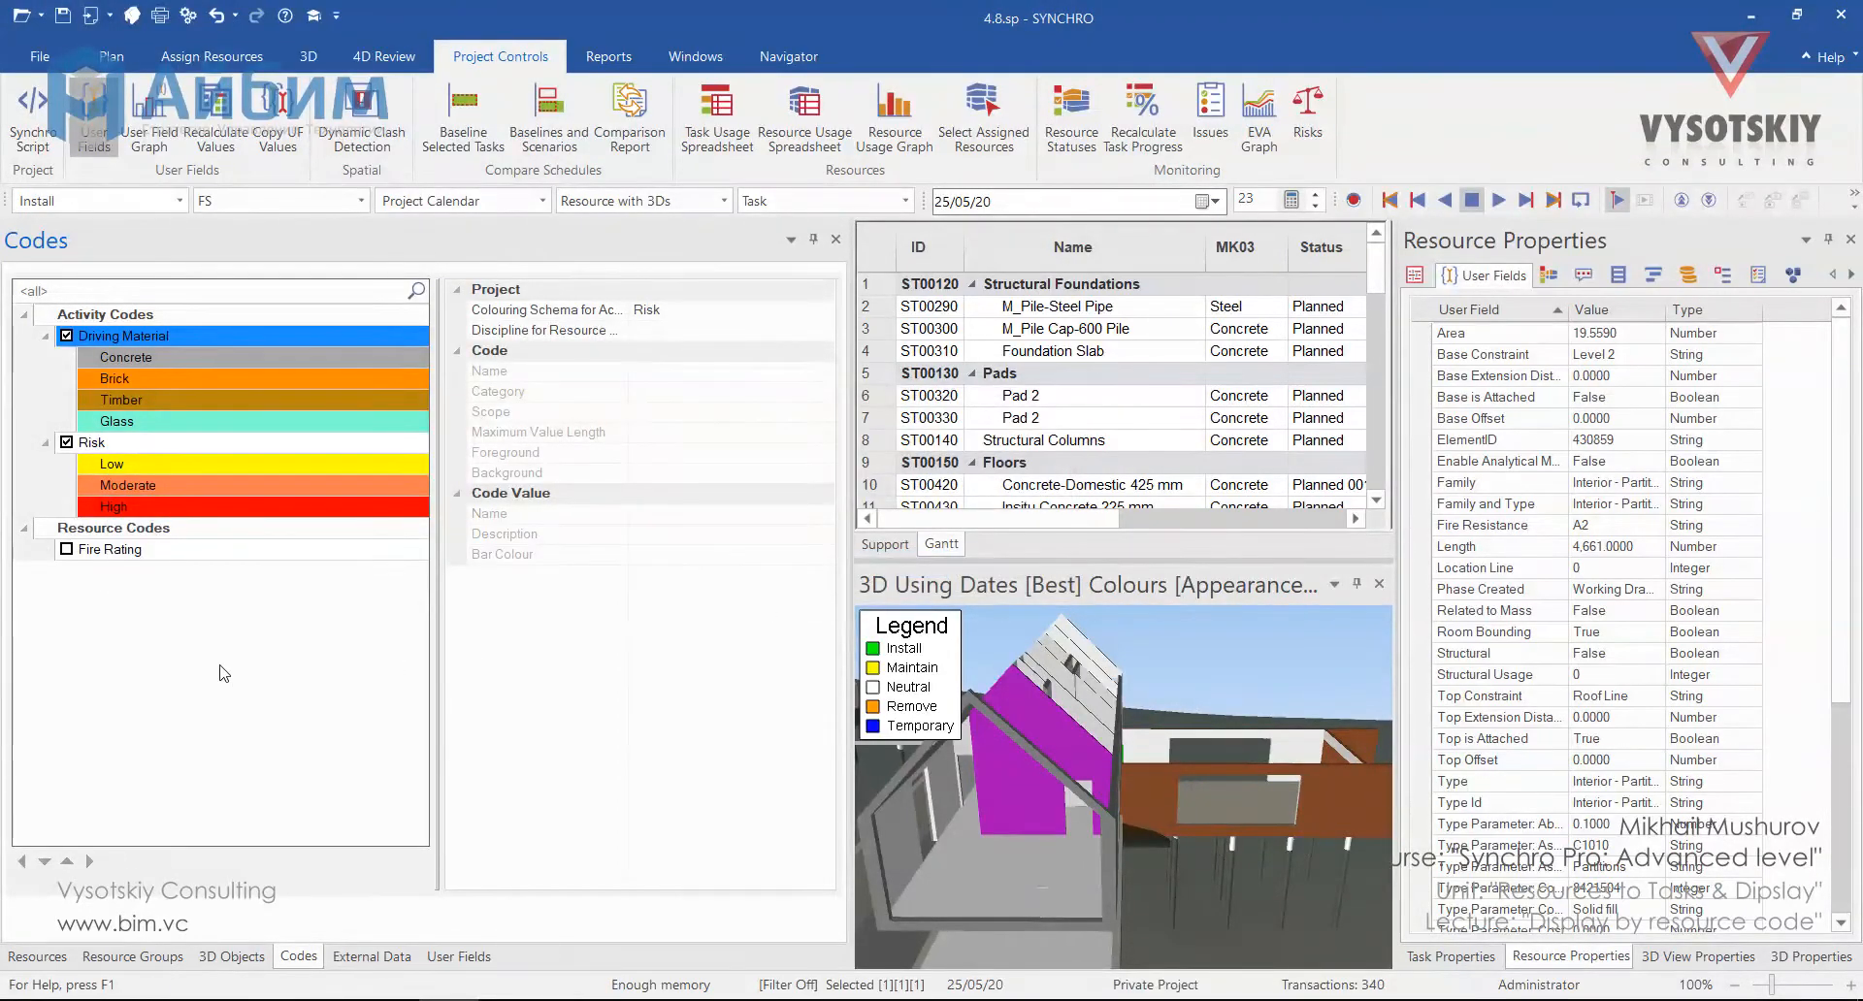
Add a new Synchro script named Add Fire Rating in the Script Interpreter.
left_click(34, 139)
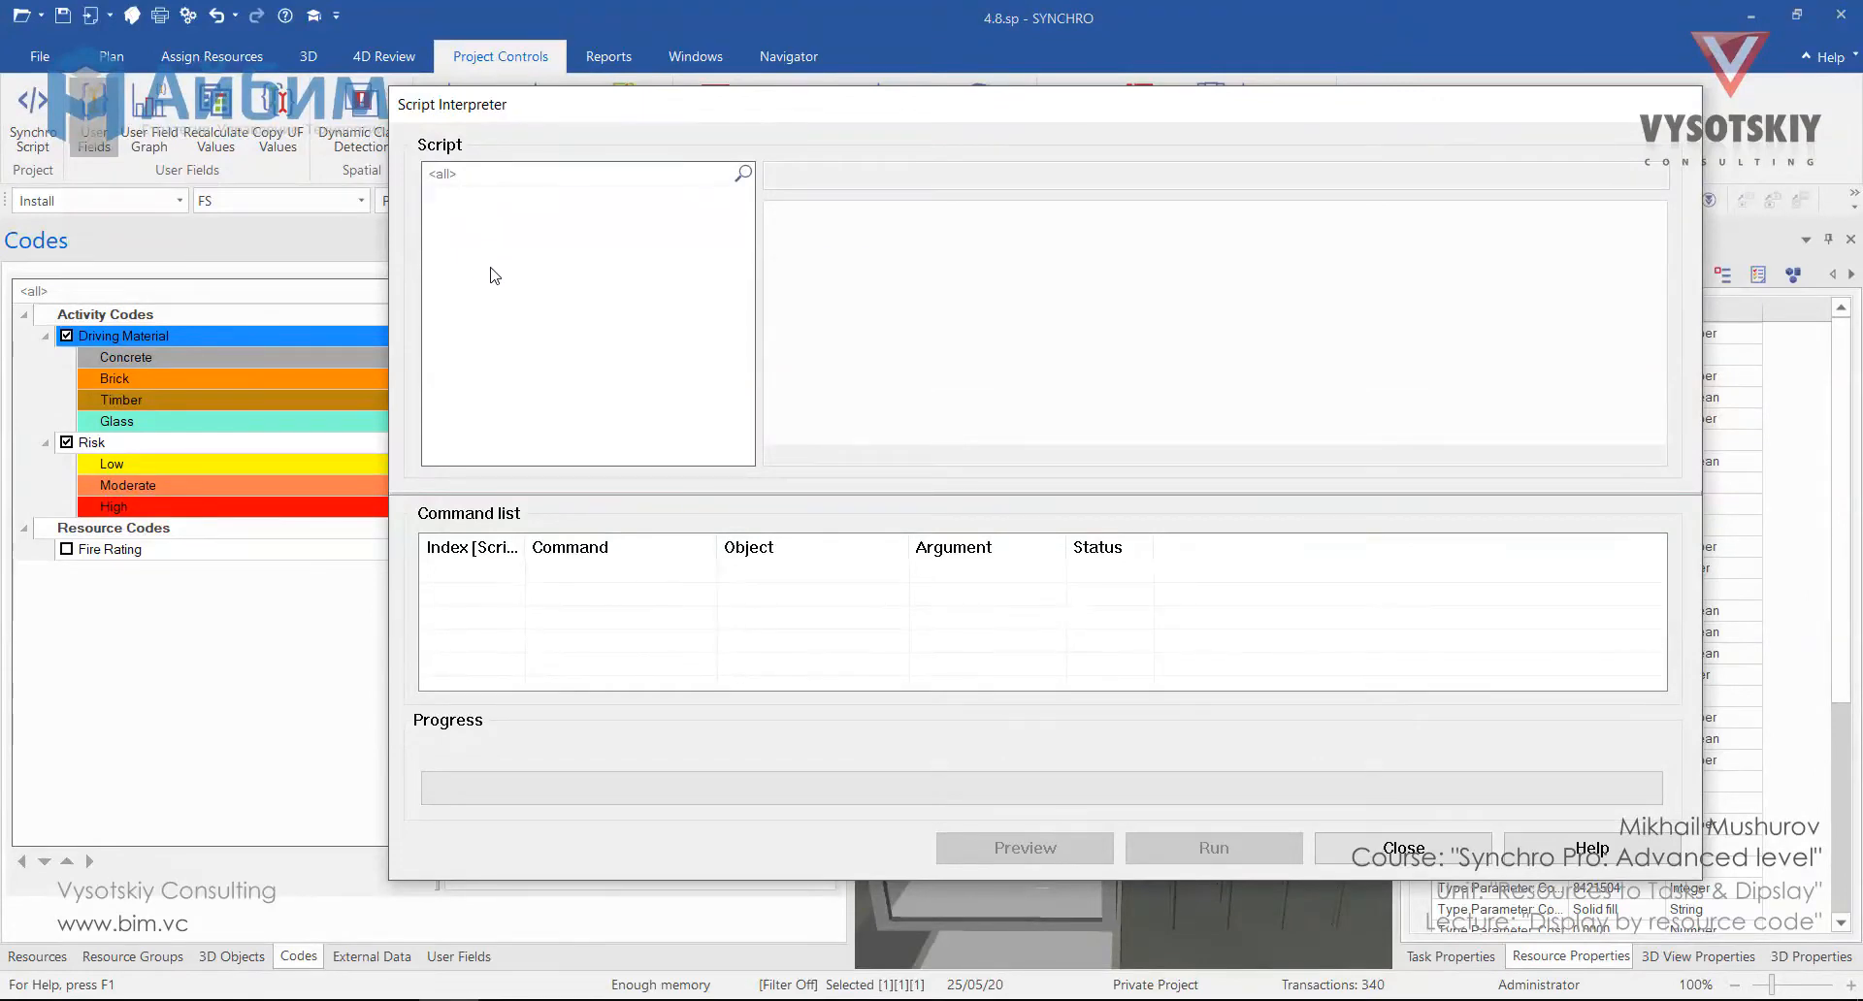
right_click(489, 236)
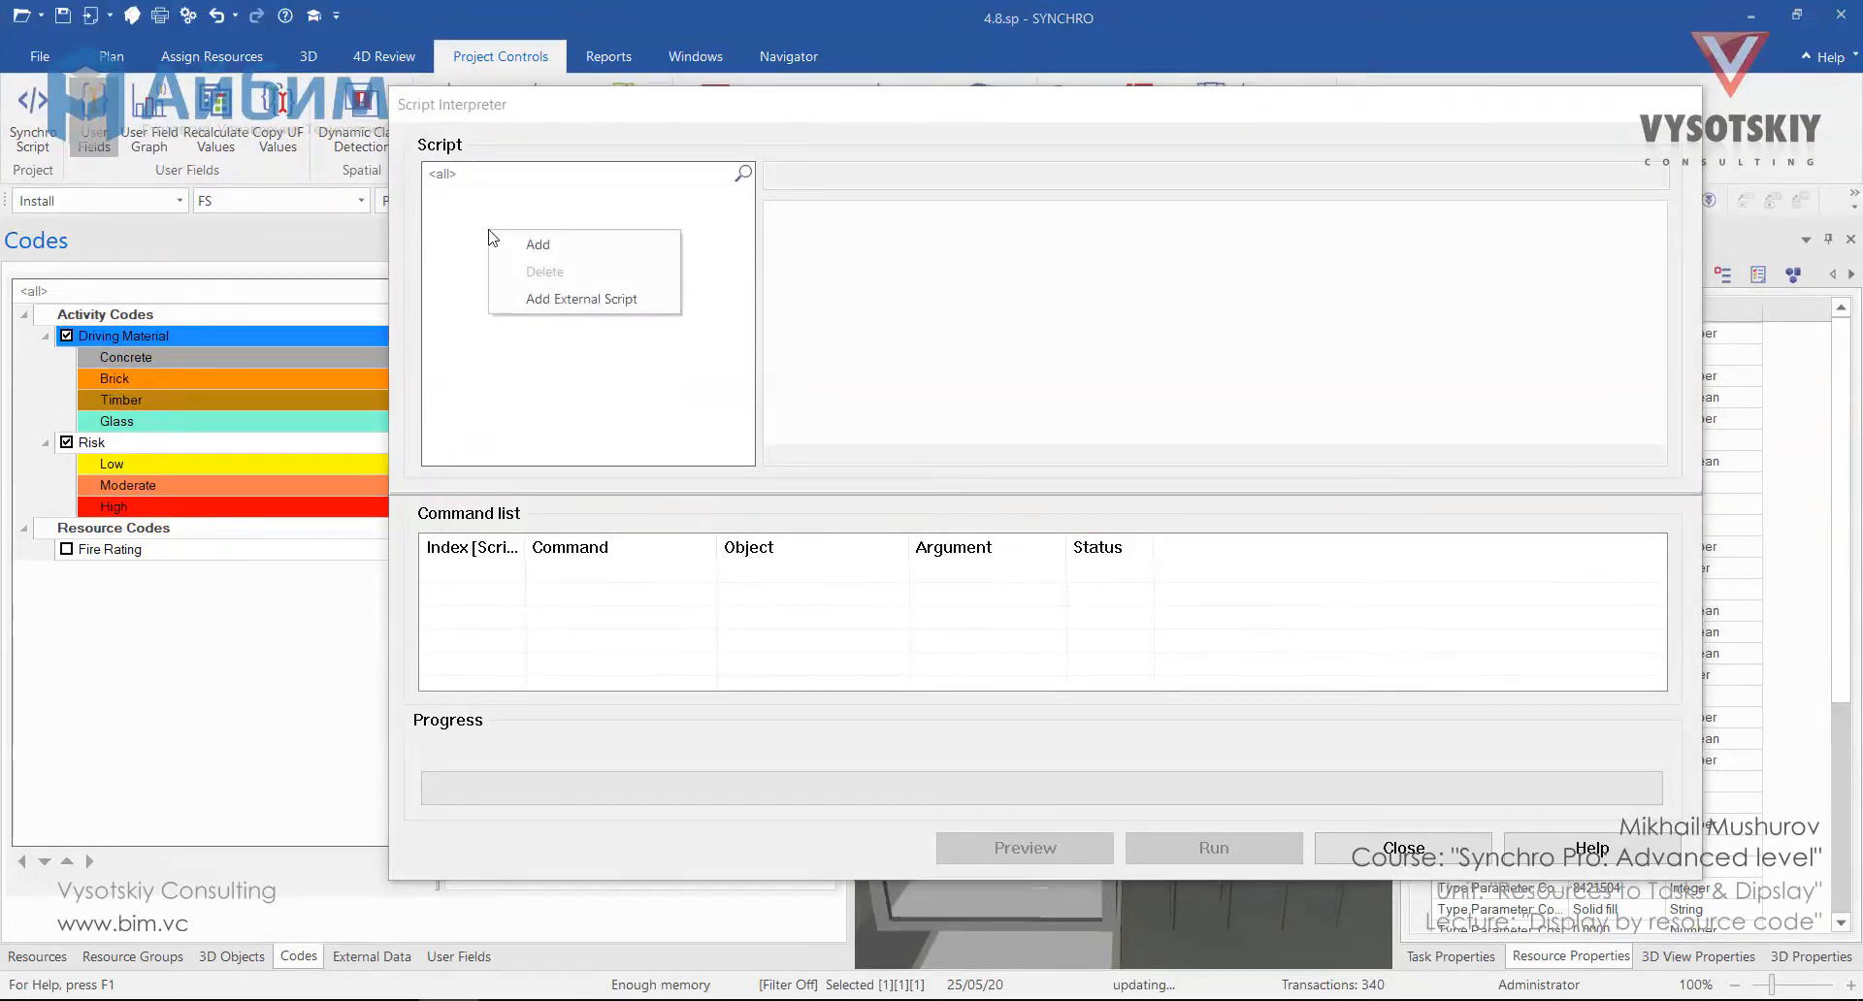
left_click(577, 246)
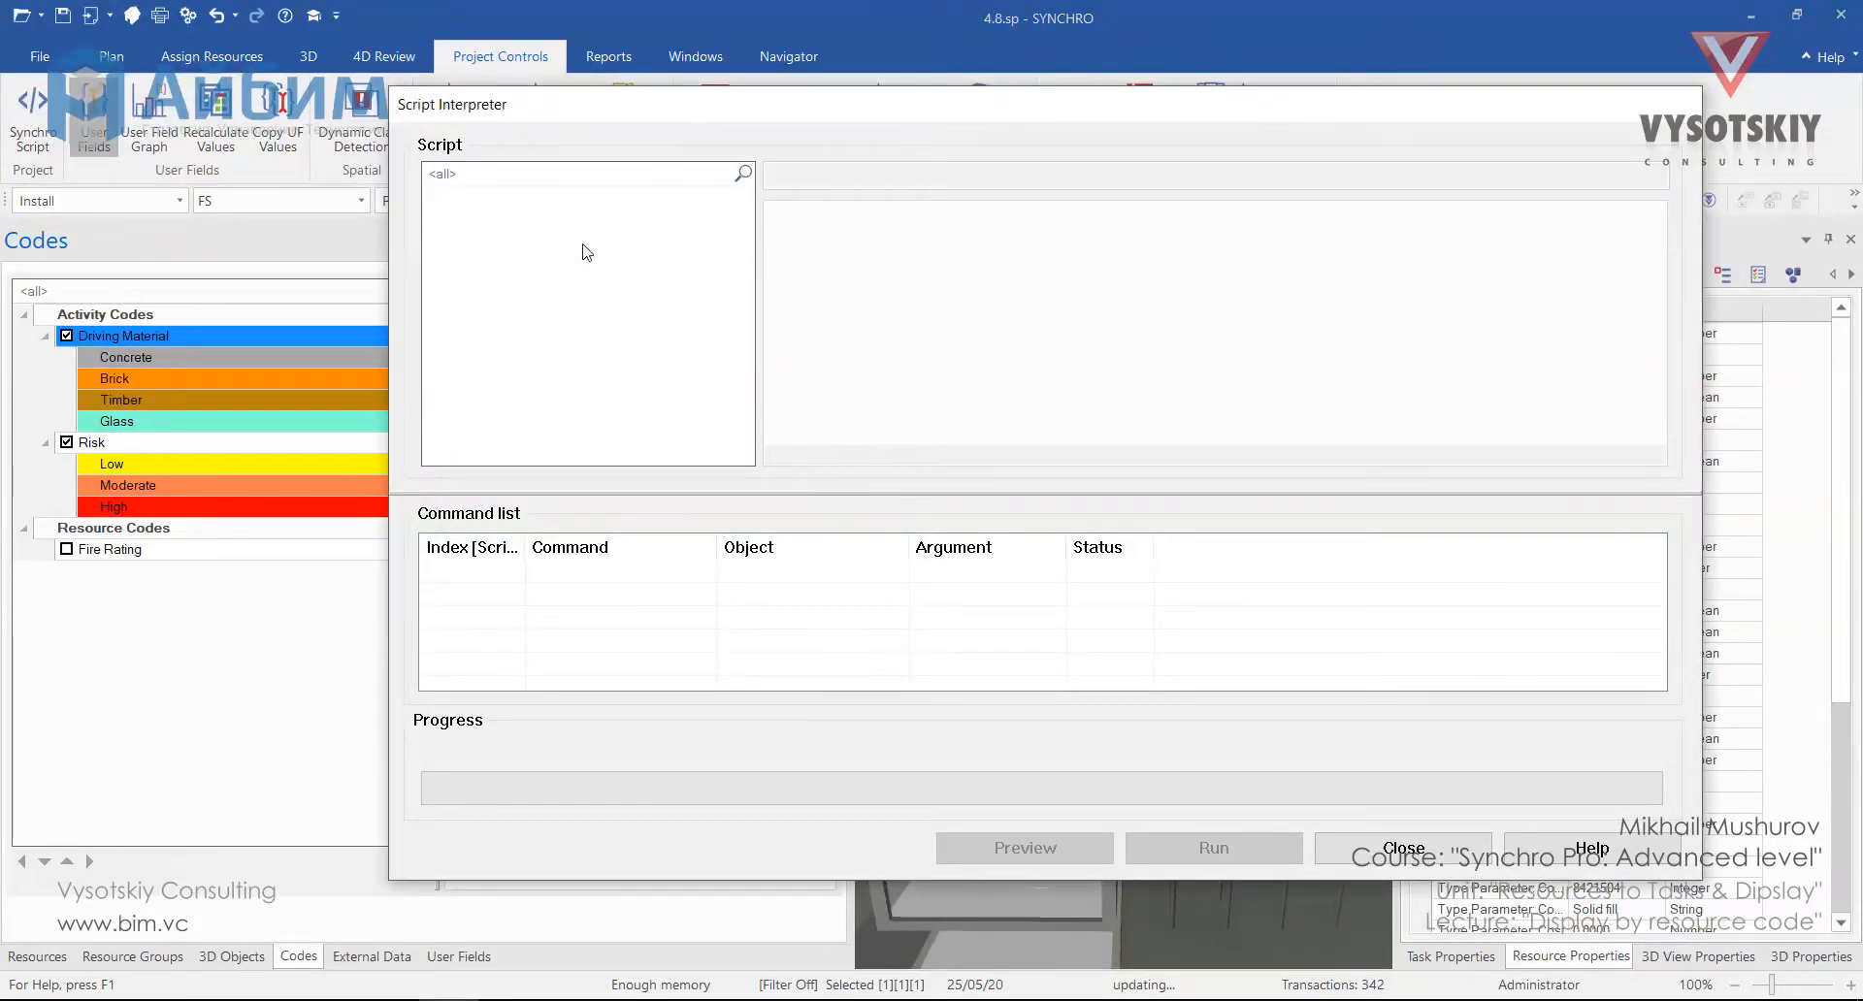
type("Add Fire")
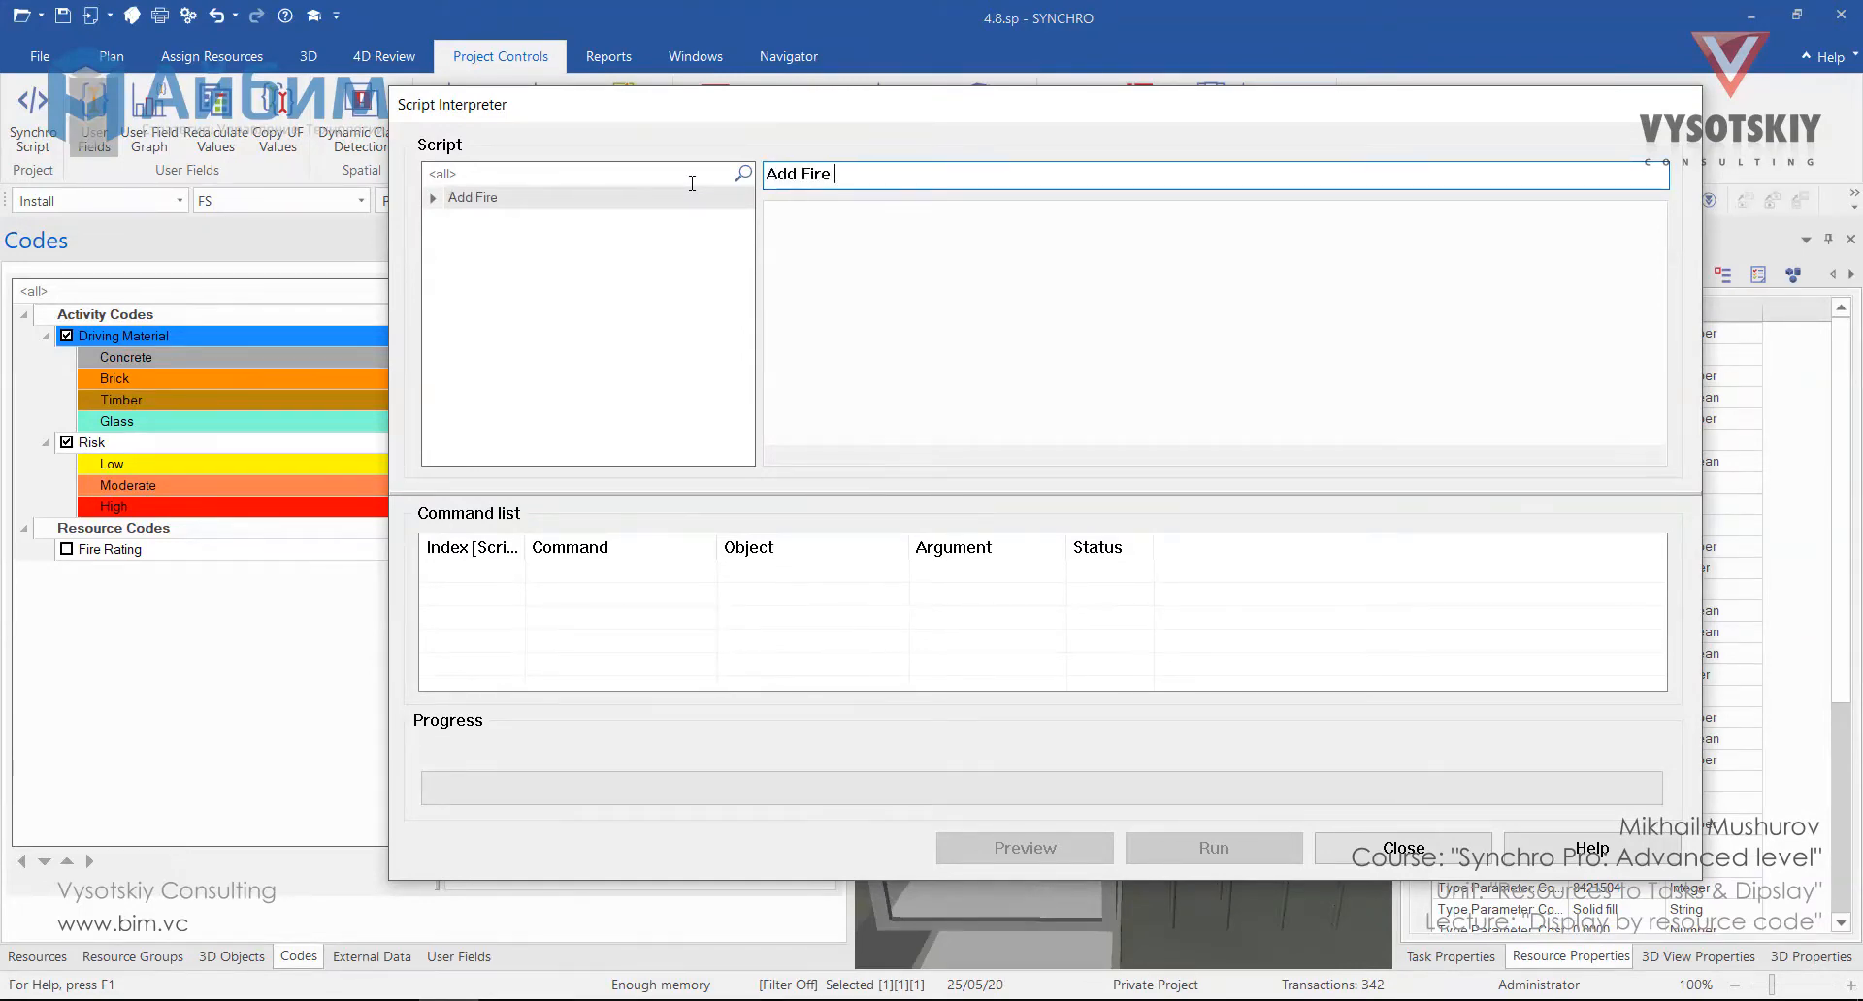
type(" Rating")
Begin the Add Fire Rating script with the resource condition RESOURCE (UFV("Fire Resistance)).
left_click(787, 337)
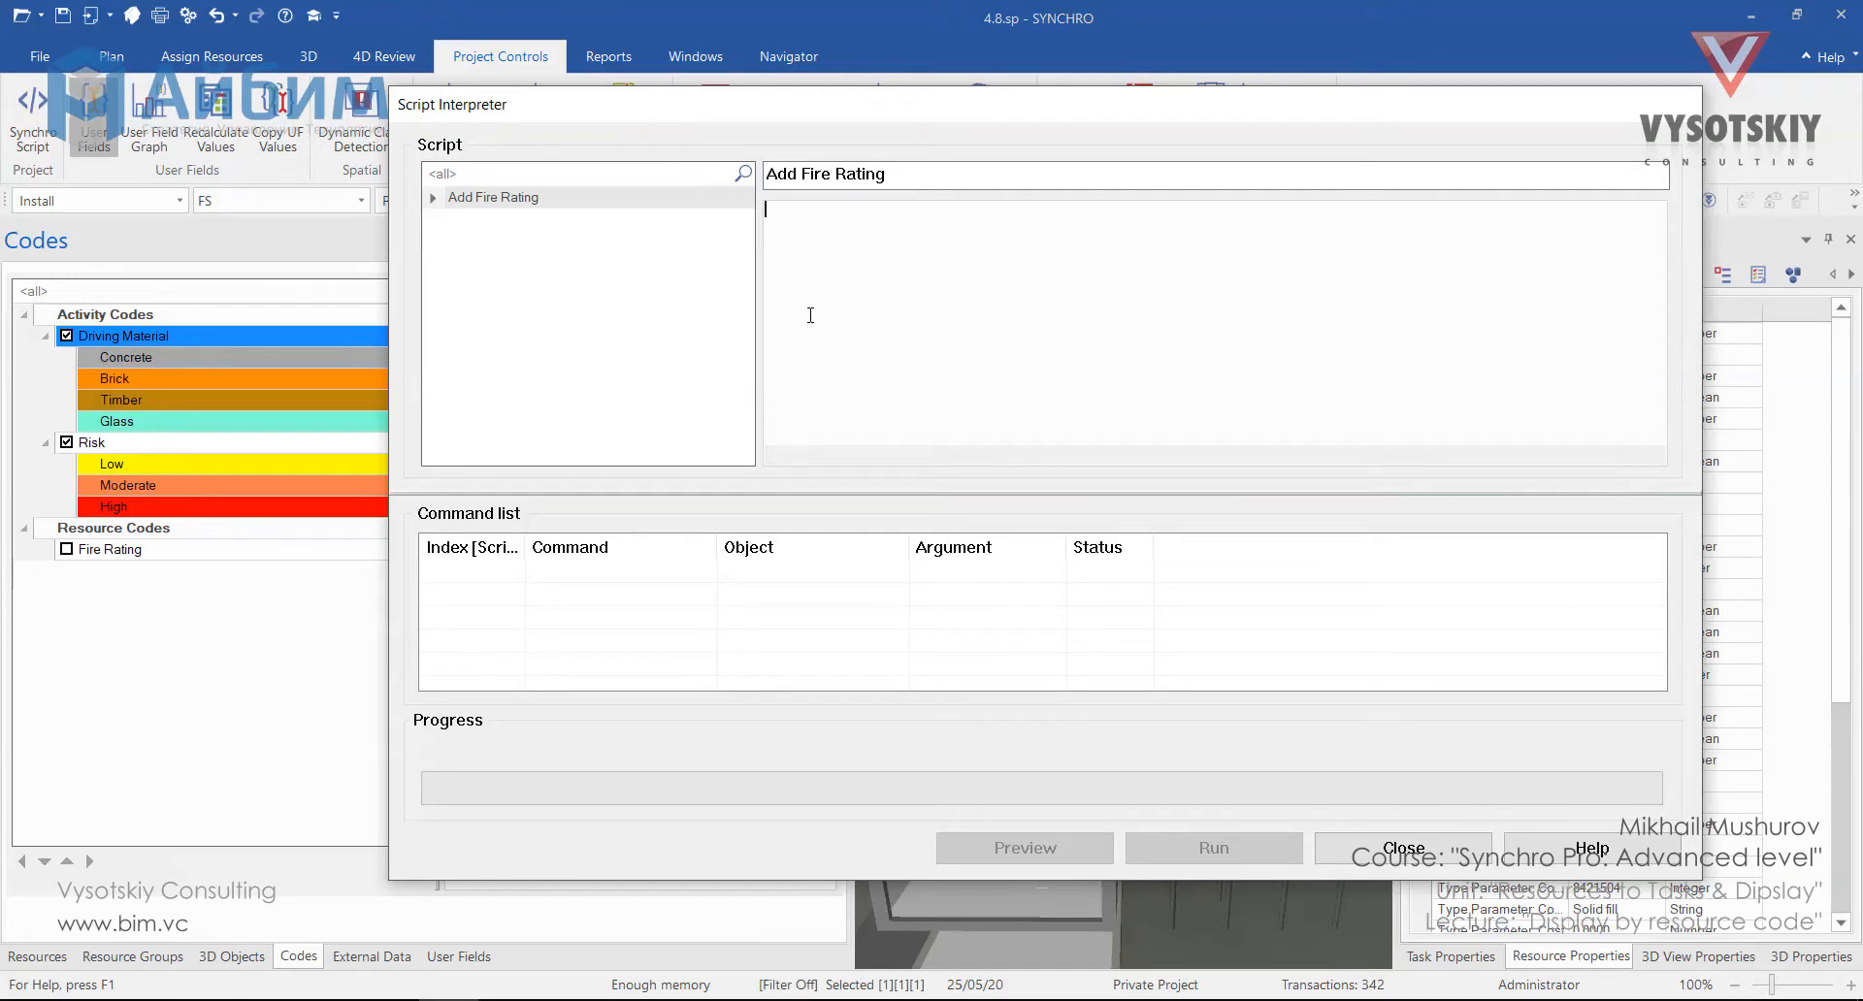
type("UFV")
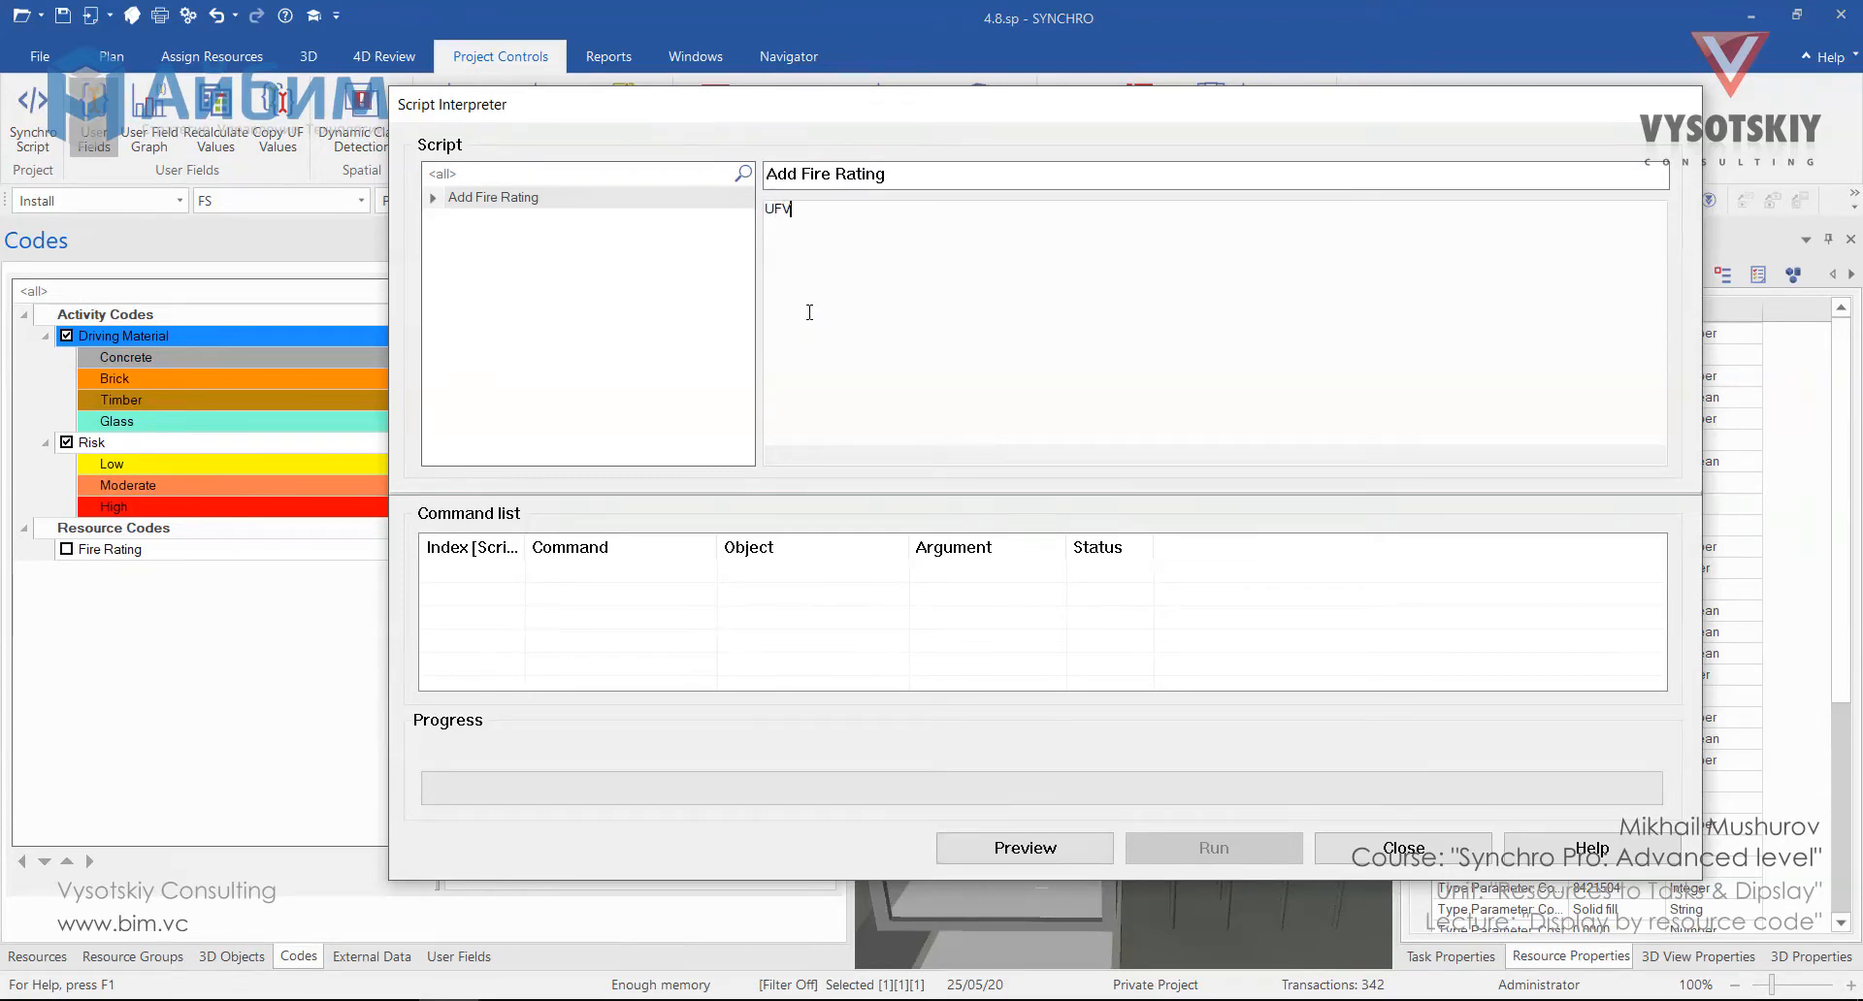
type("()\"Fire RasistnceRESOURCE")
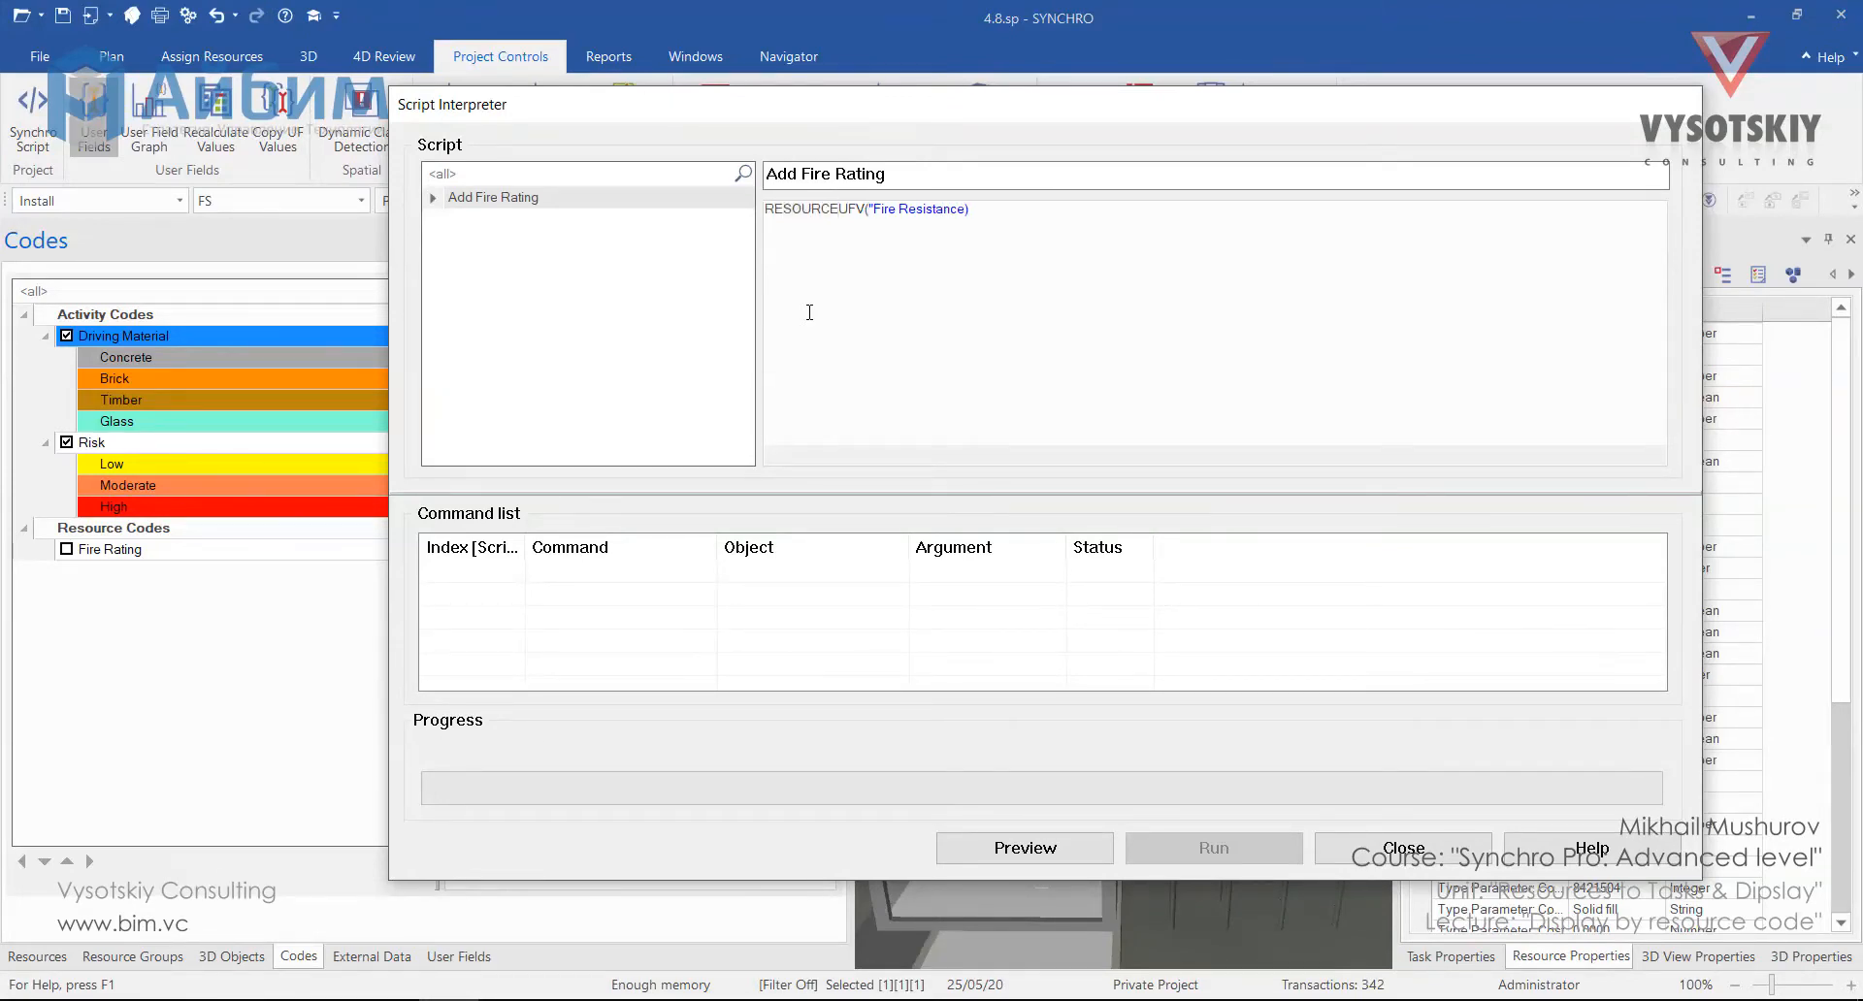
type(" (")
type(")")
Extend the script with the command ASSIGN_CODE("Fire Rating", UFV("Fire Resistance")) after the resource condition.
type(" ASSIGN")
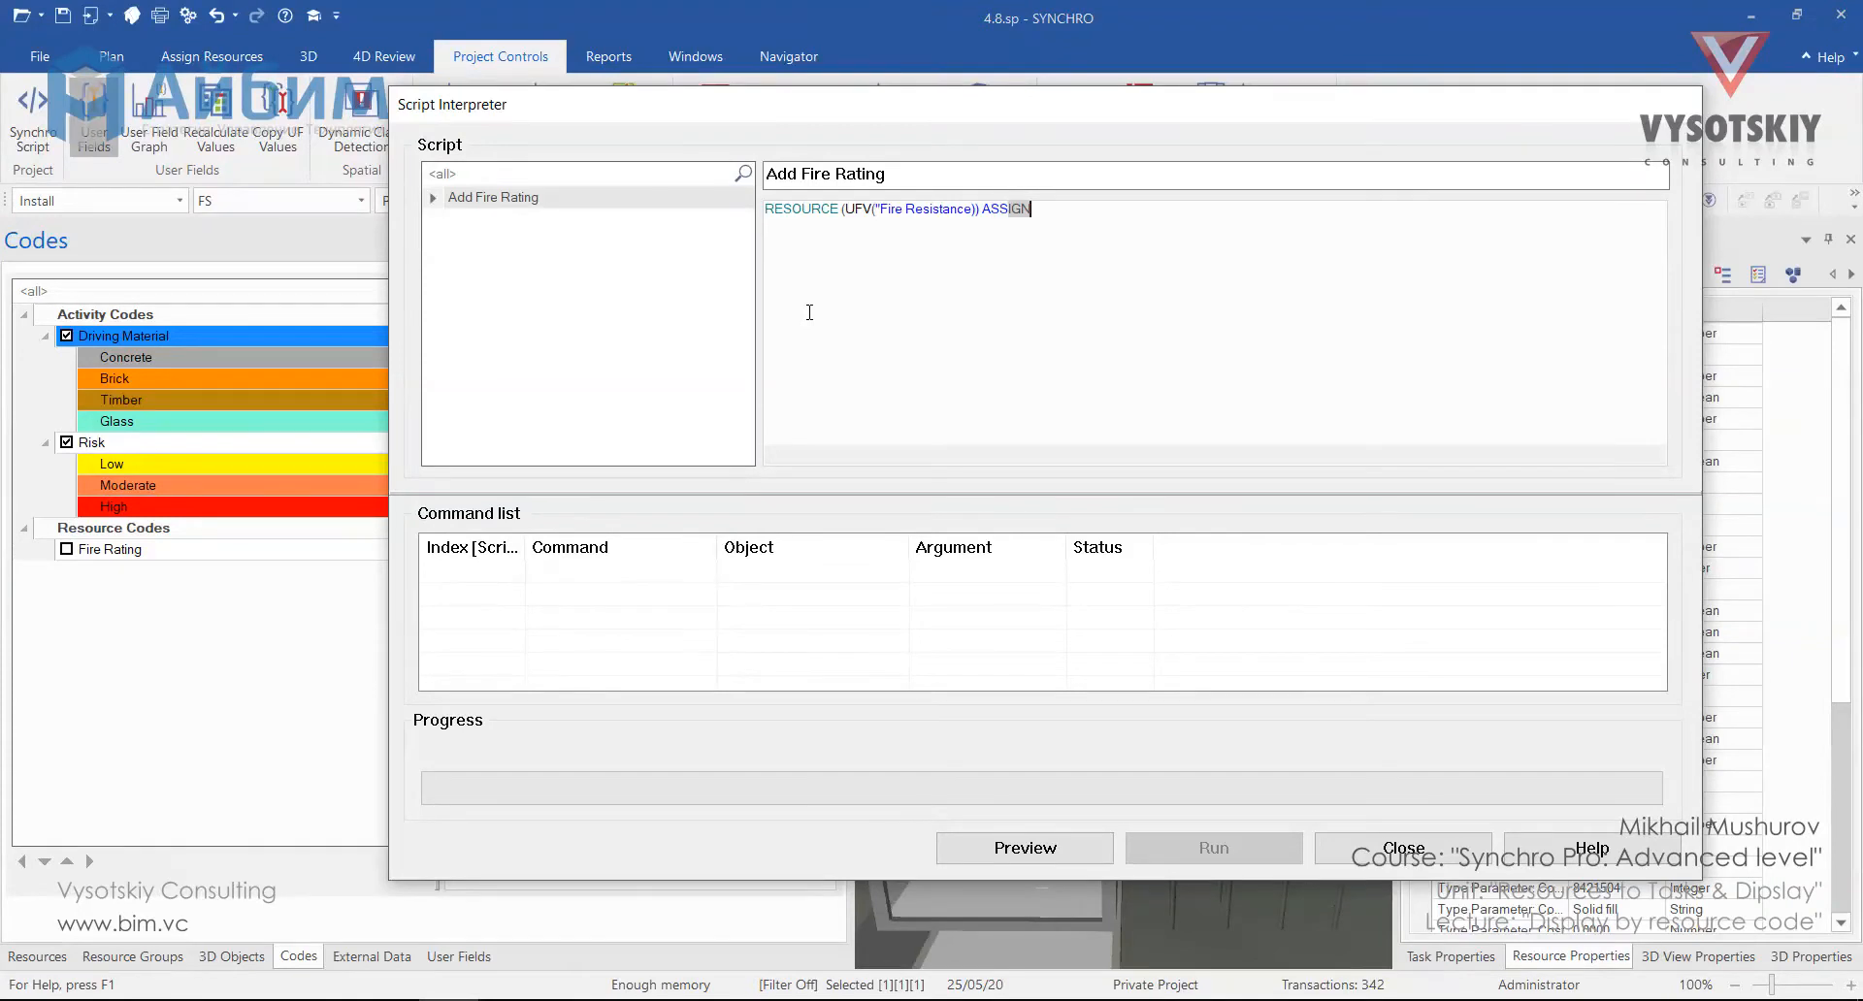
type("_CODE(\"\")")
type("Fire")
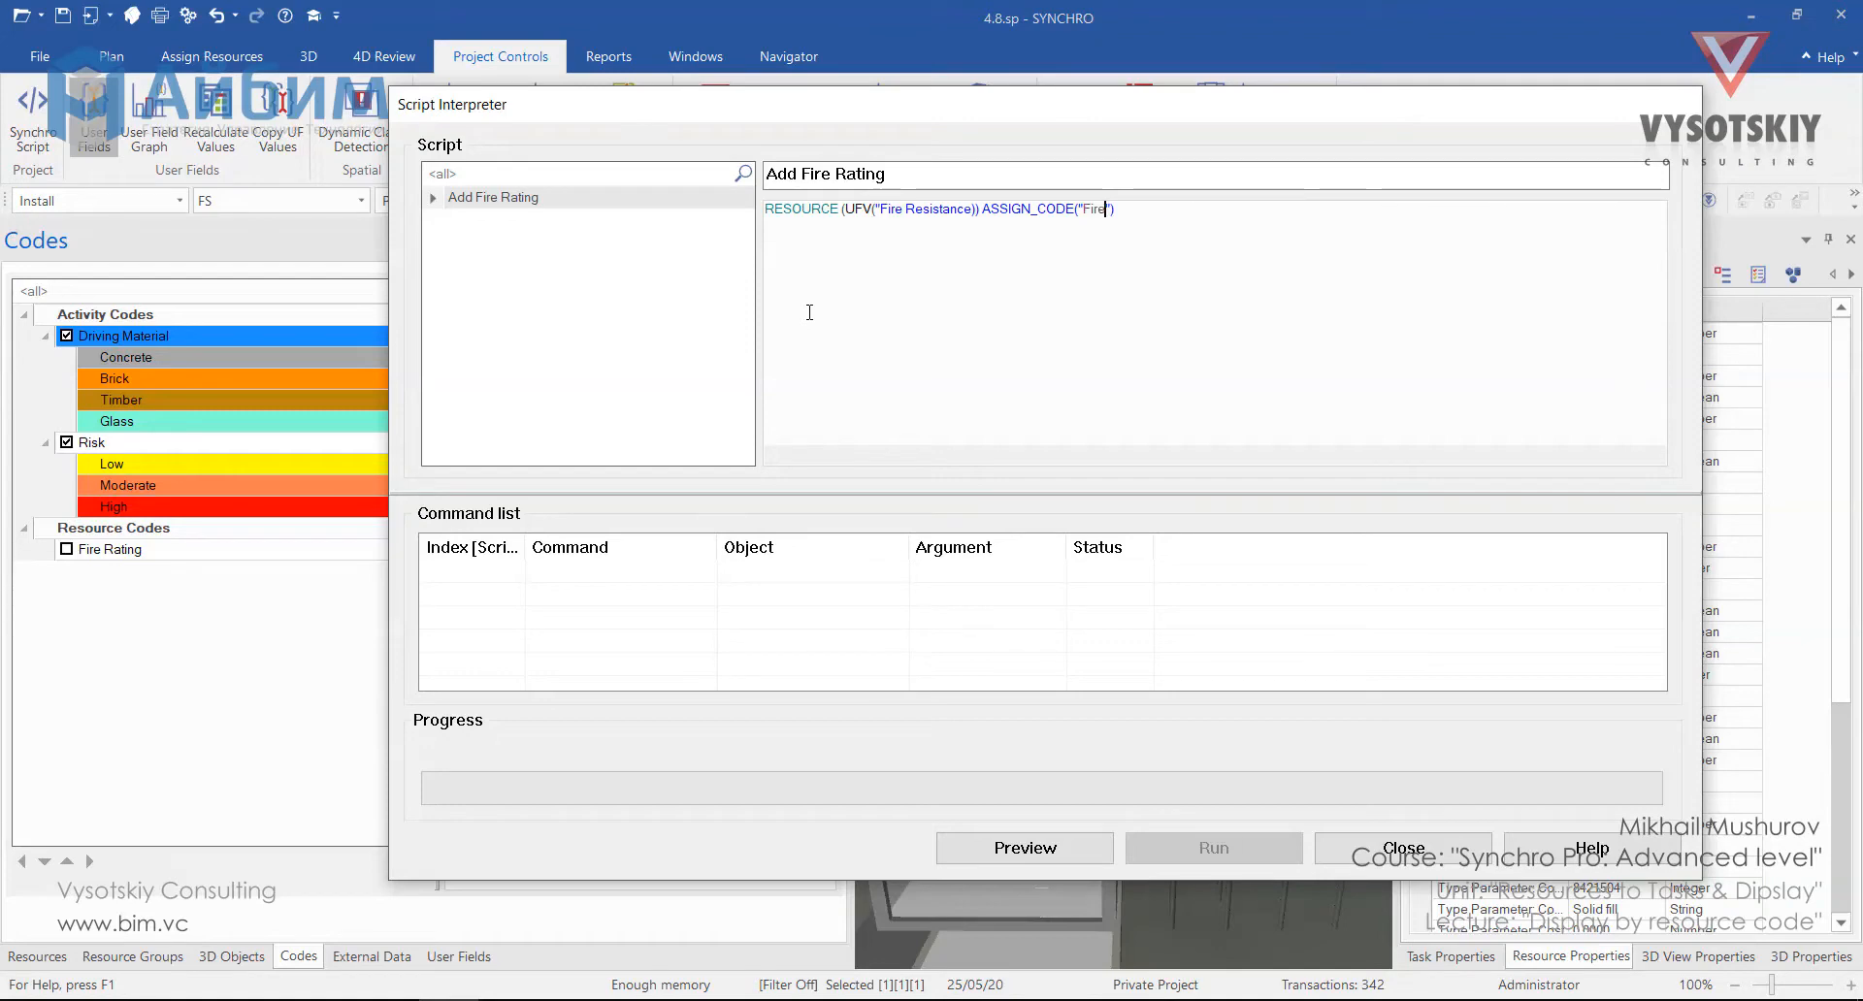
type(" Ra")
type("UFV")
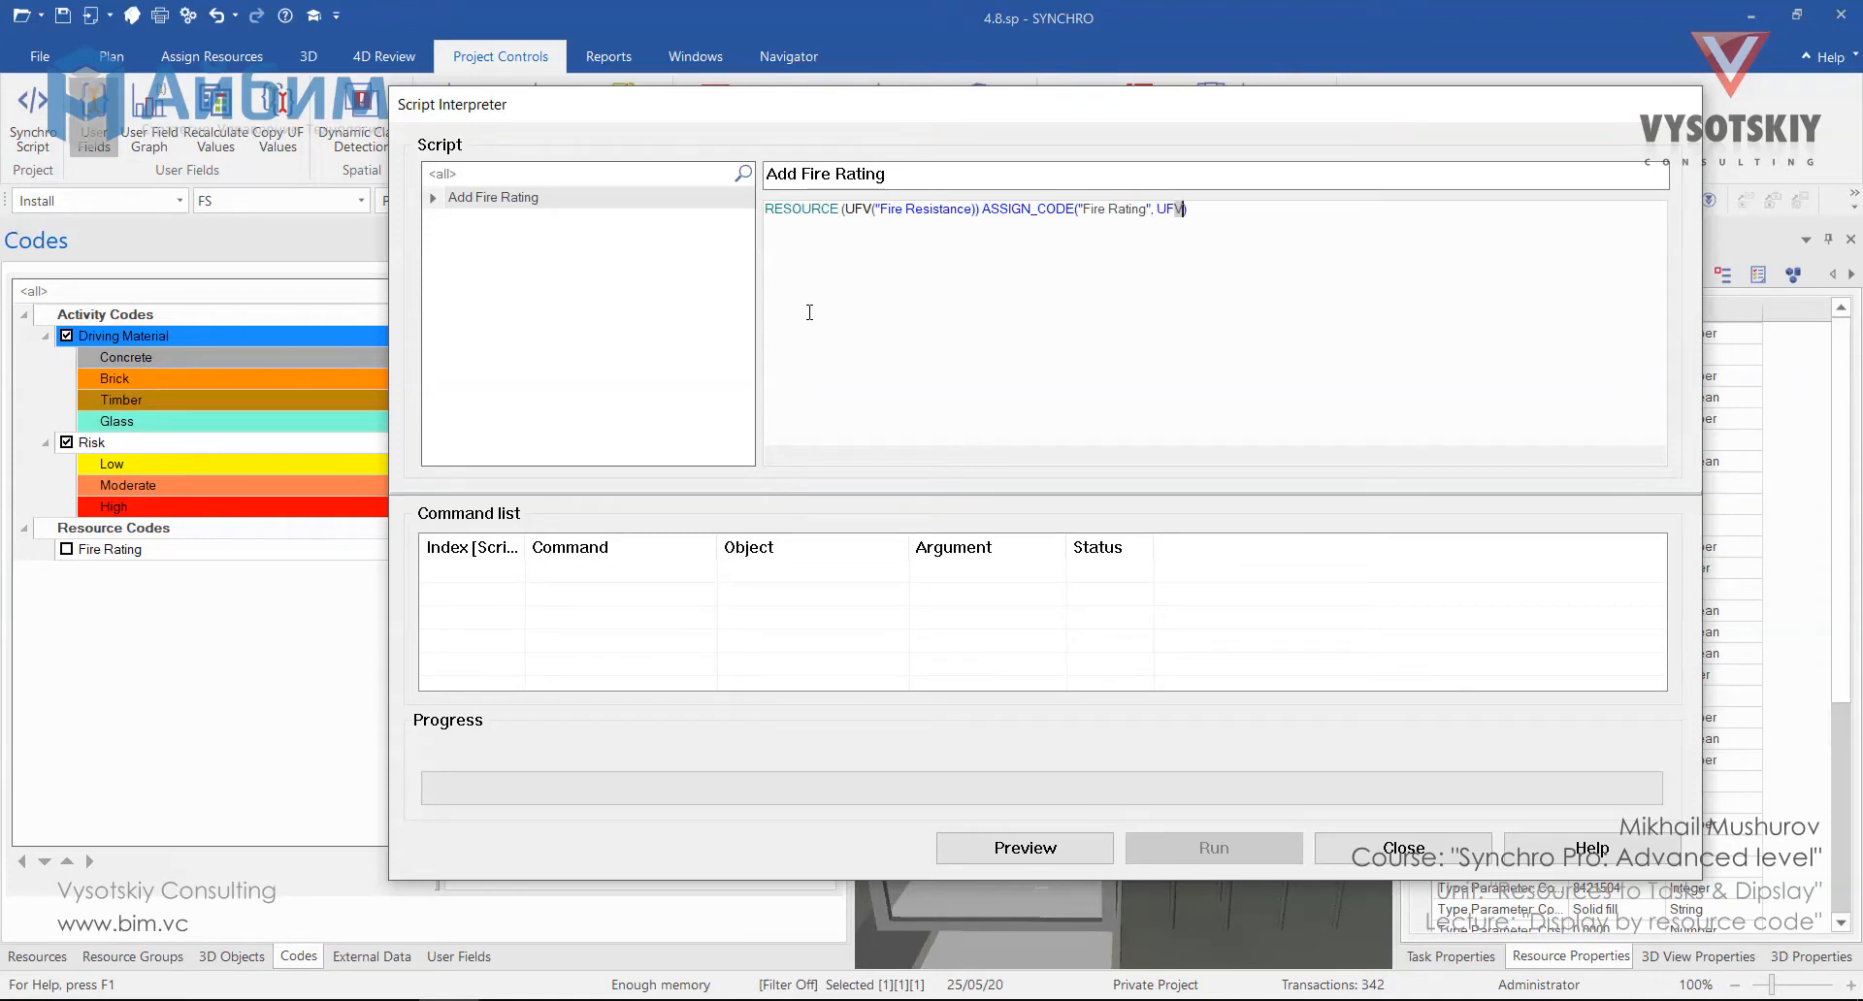
type("(")
type("re Resistance")
Insert the EXIST keyword before UFV("Fire Resistance) in the script's resource condition and preview the script.
key("ctrl+Left")
key("ctrl+Left")
key("ctrl+Left")
key("ctrl+Left")
key("ctrl+Left")
key("ctrl+Left")
key("ctrl+Left")
key("ctrl+Left")
key("ctrl+Left")
key("ctrl+Left")
key("ctrl+Left")
key("ctrl+Left")
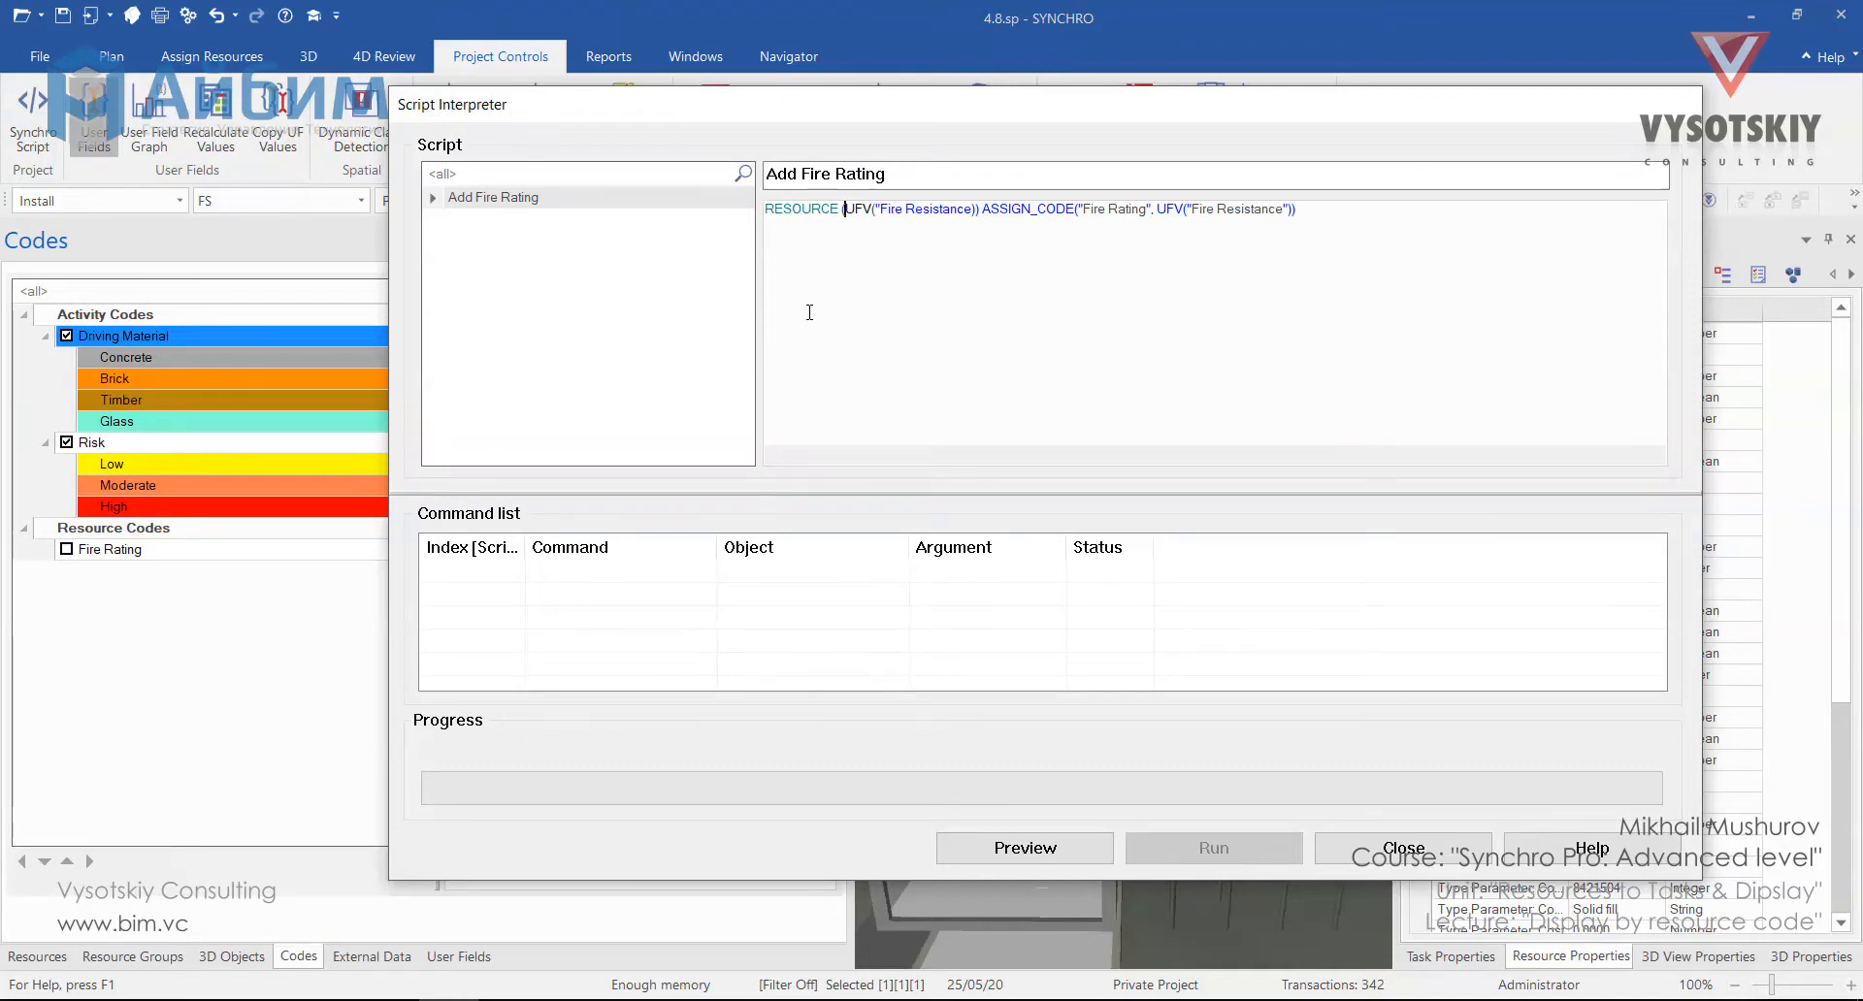
type("(EXIST")
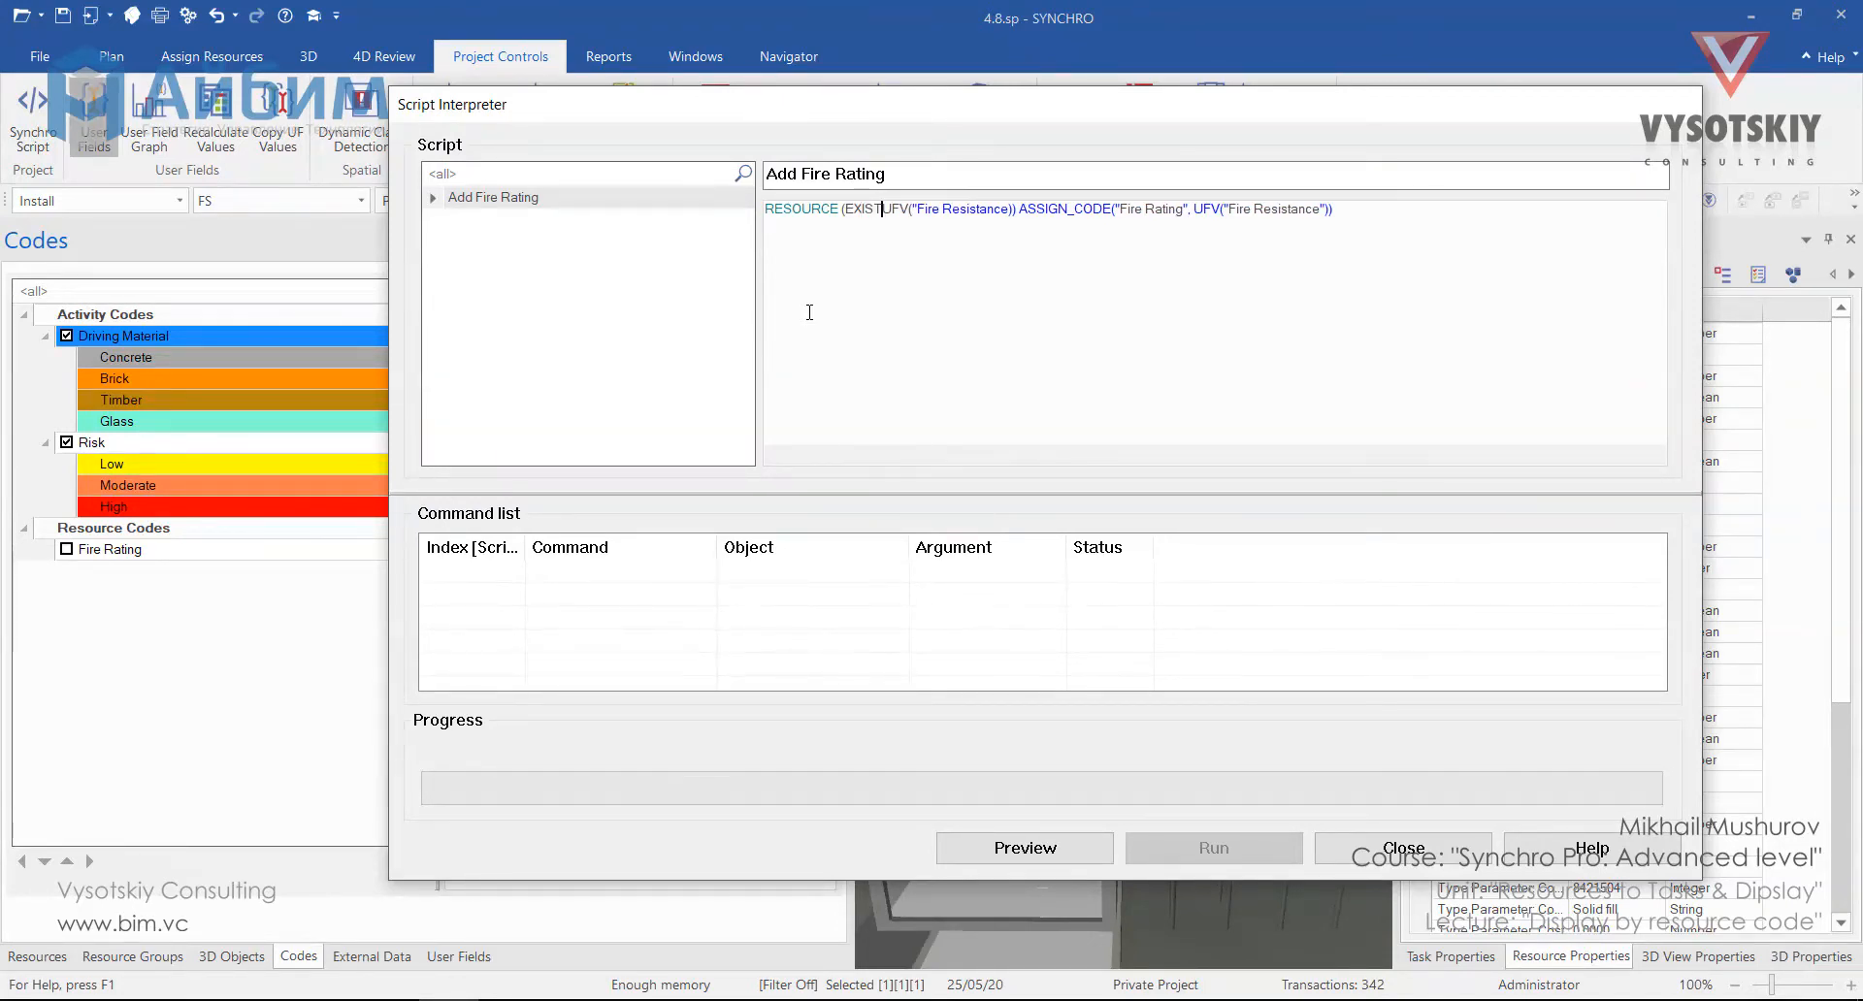
left_click(1011, 846)
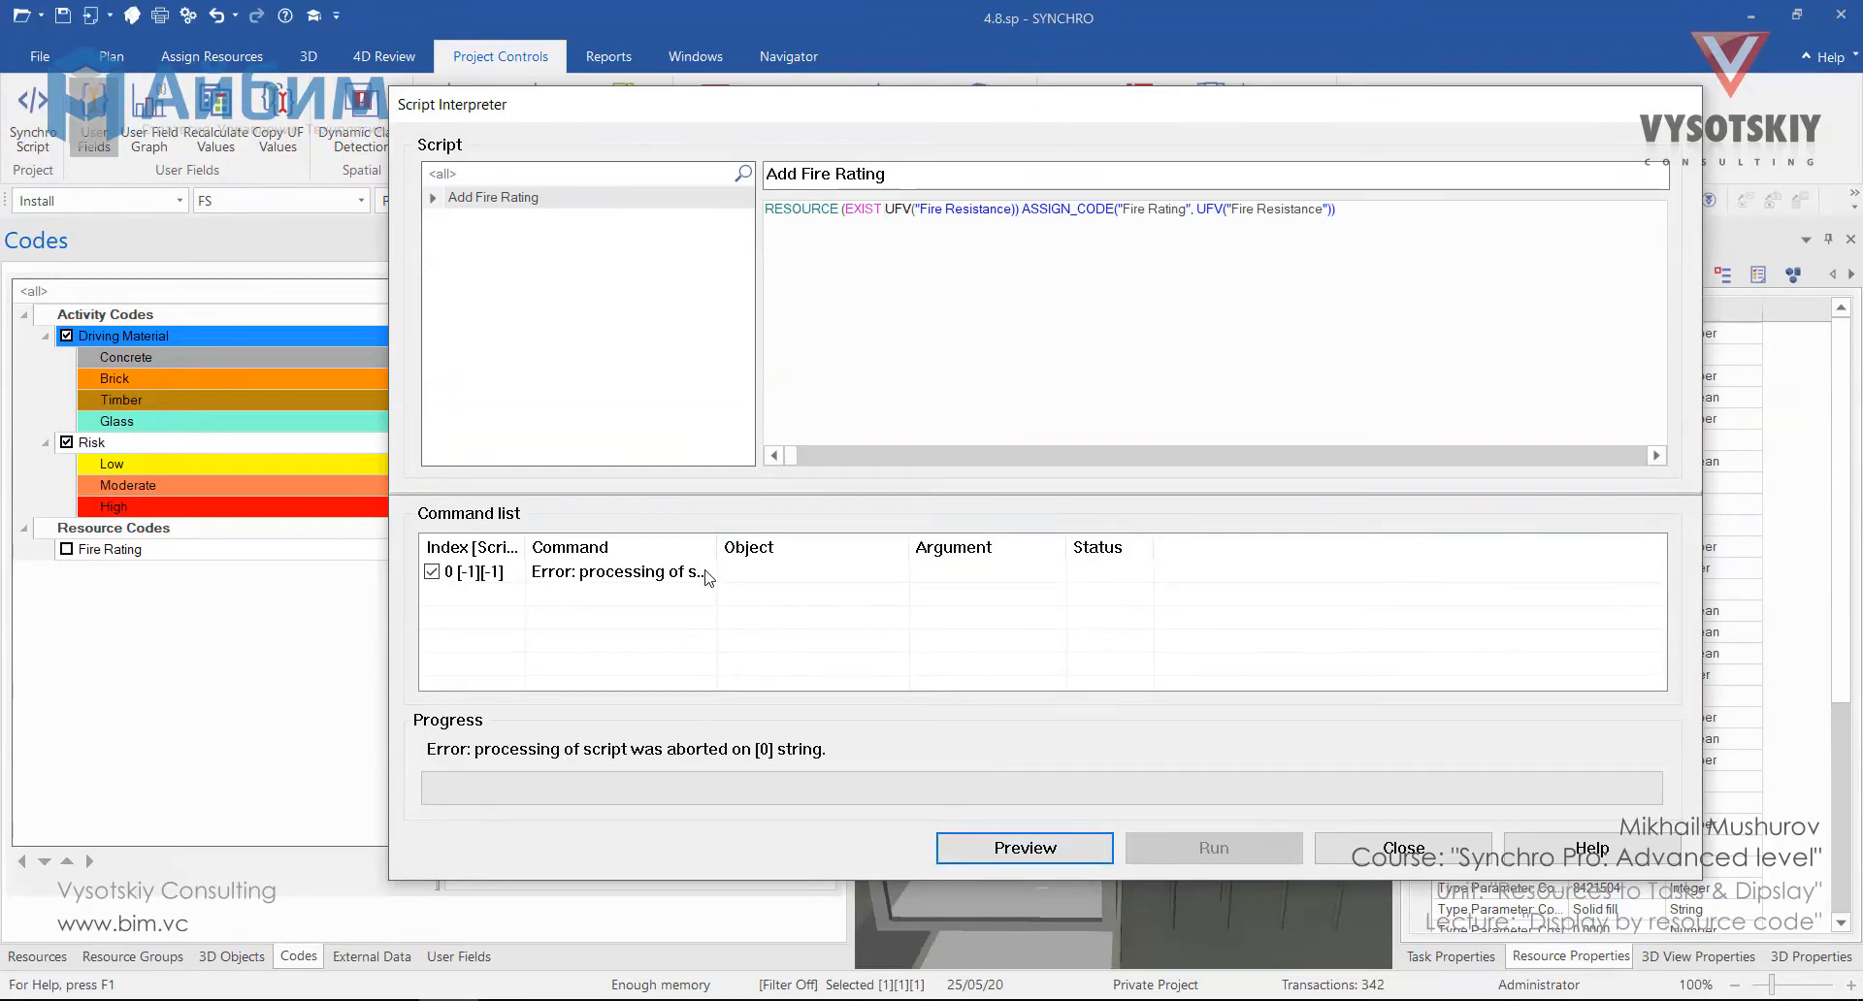
Add the missing closing quotation mark after Fire Resistance in the script's EXIST UFV condition.
left_click(1011, 212)
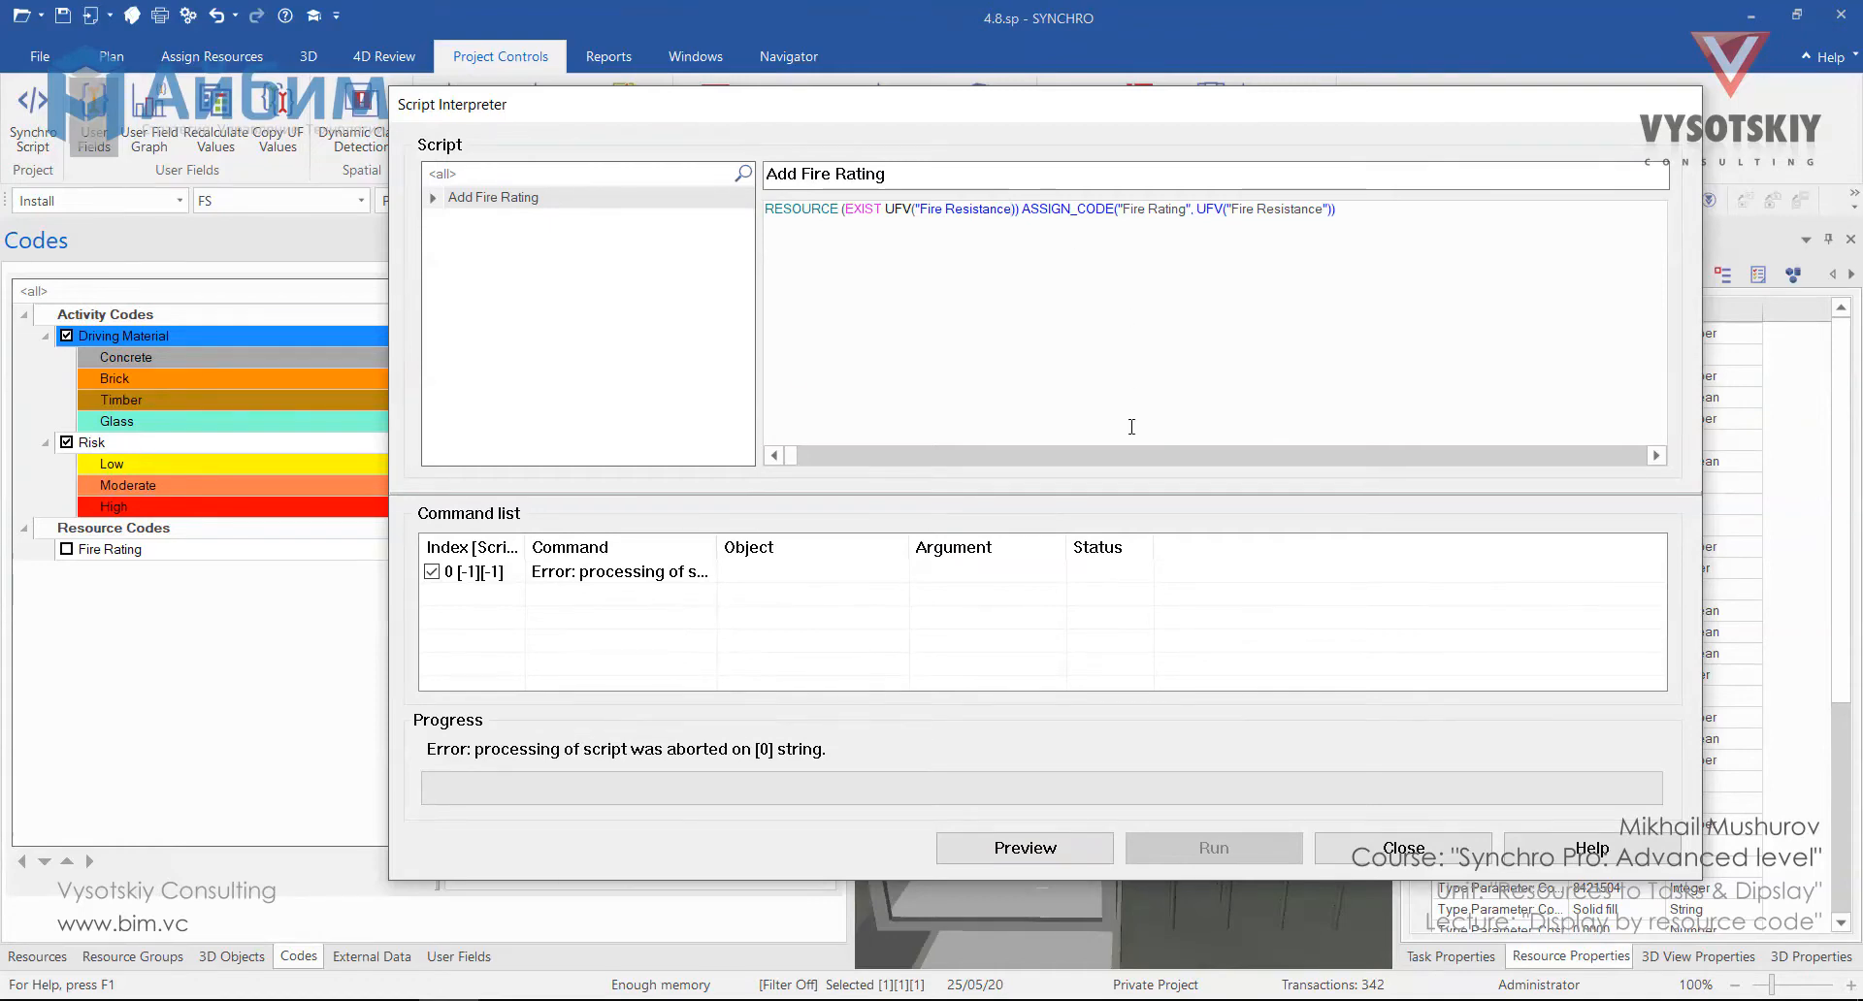
type("\"")
key("BackSpace")
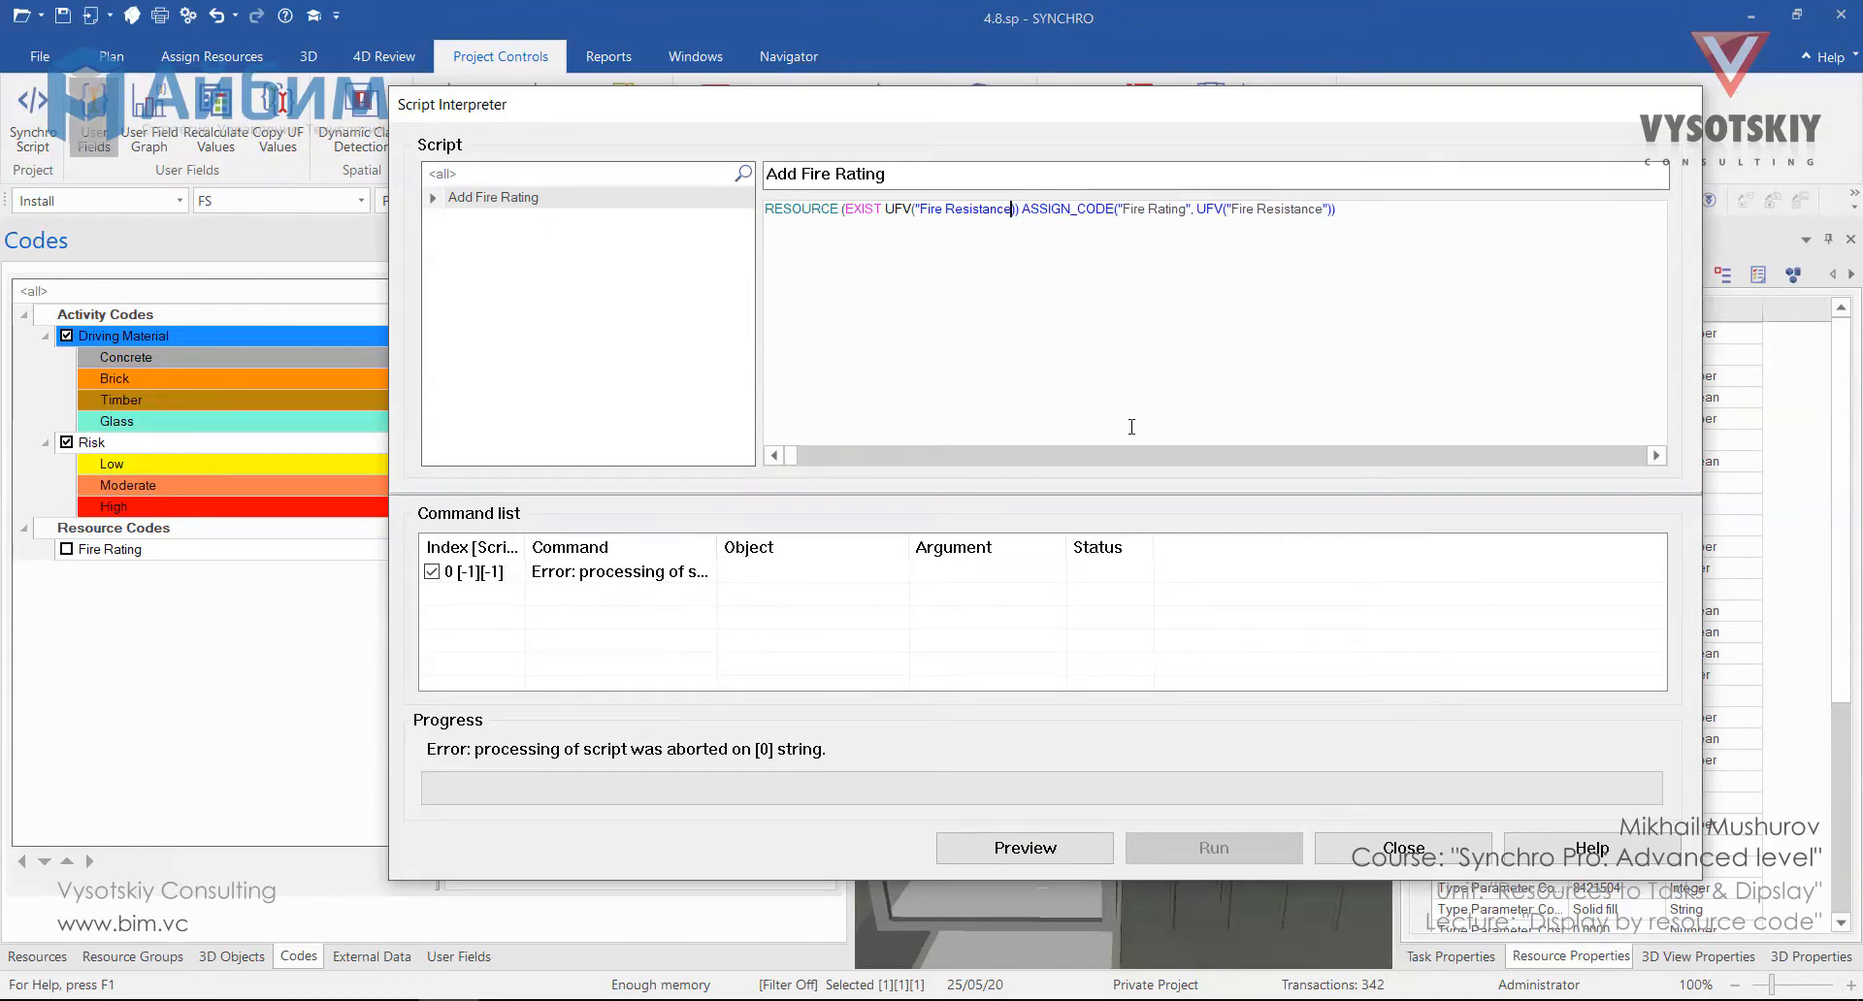
type("\"")
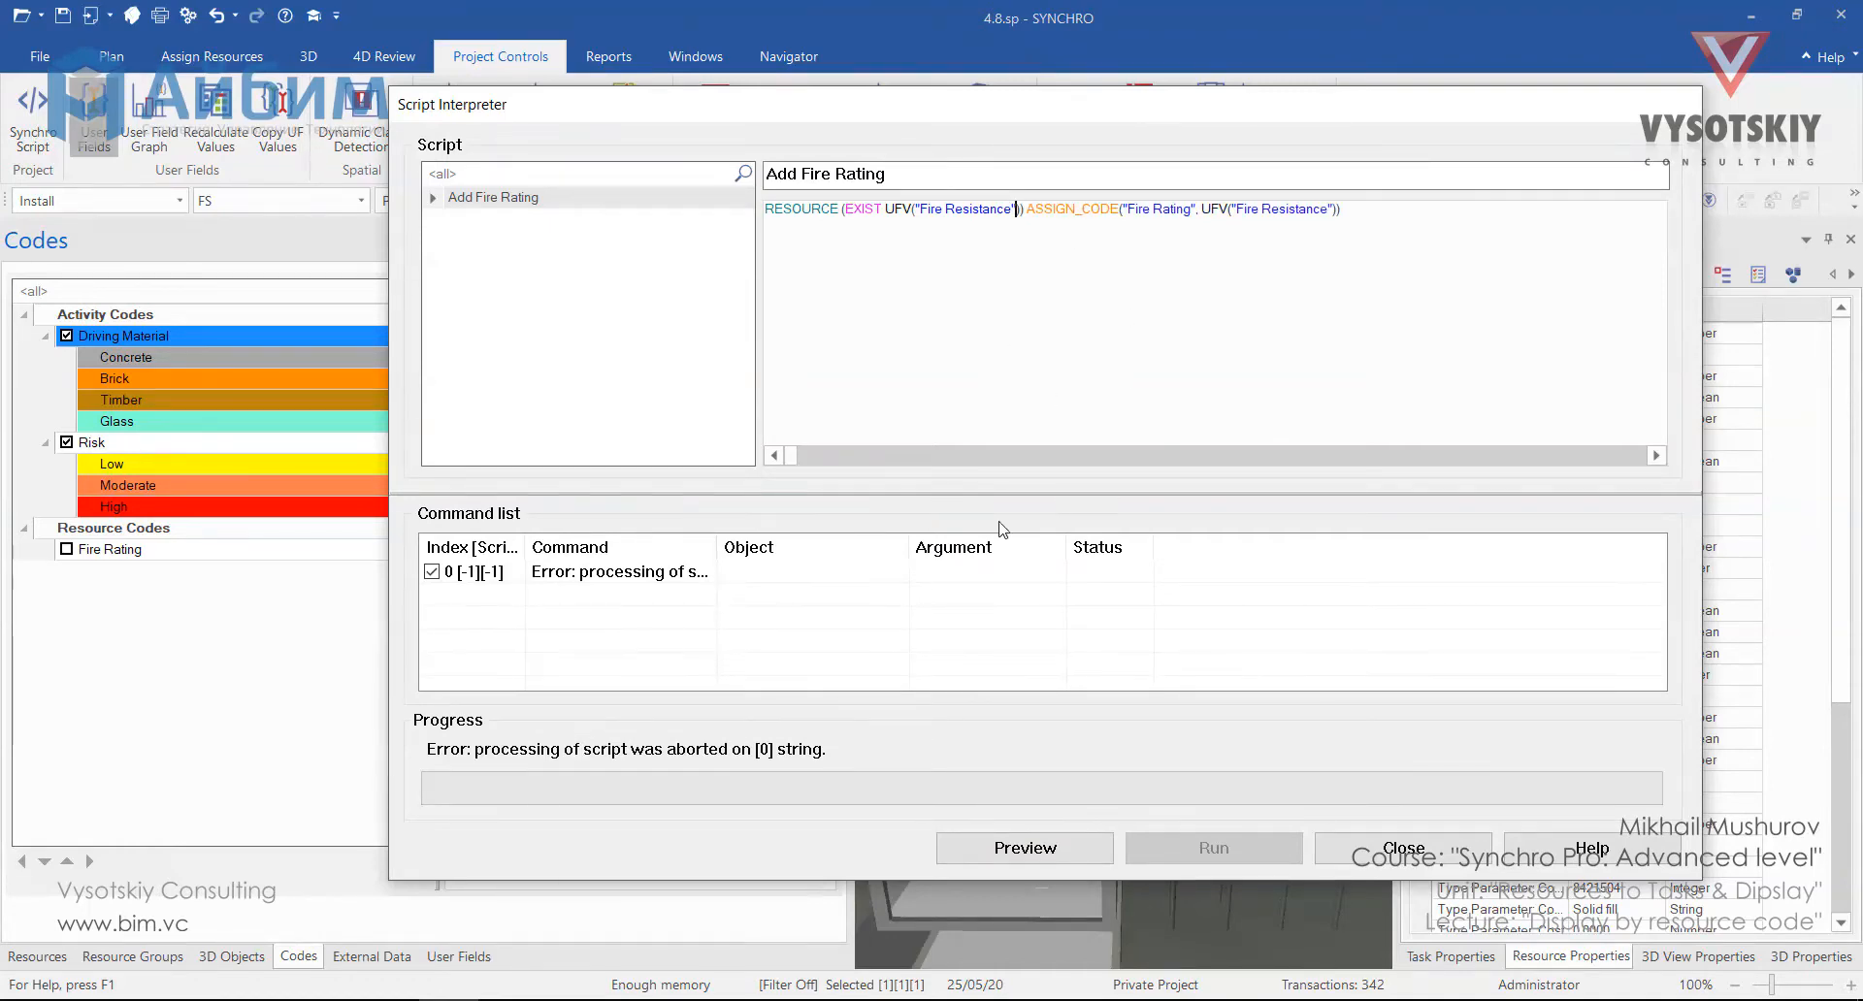
Preview and run the corrected Add Fire Rating script, and close the Script Interpreter.
left_click(1026, 840)
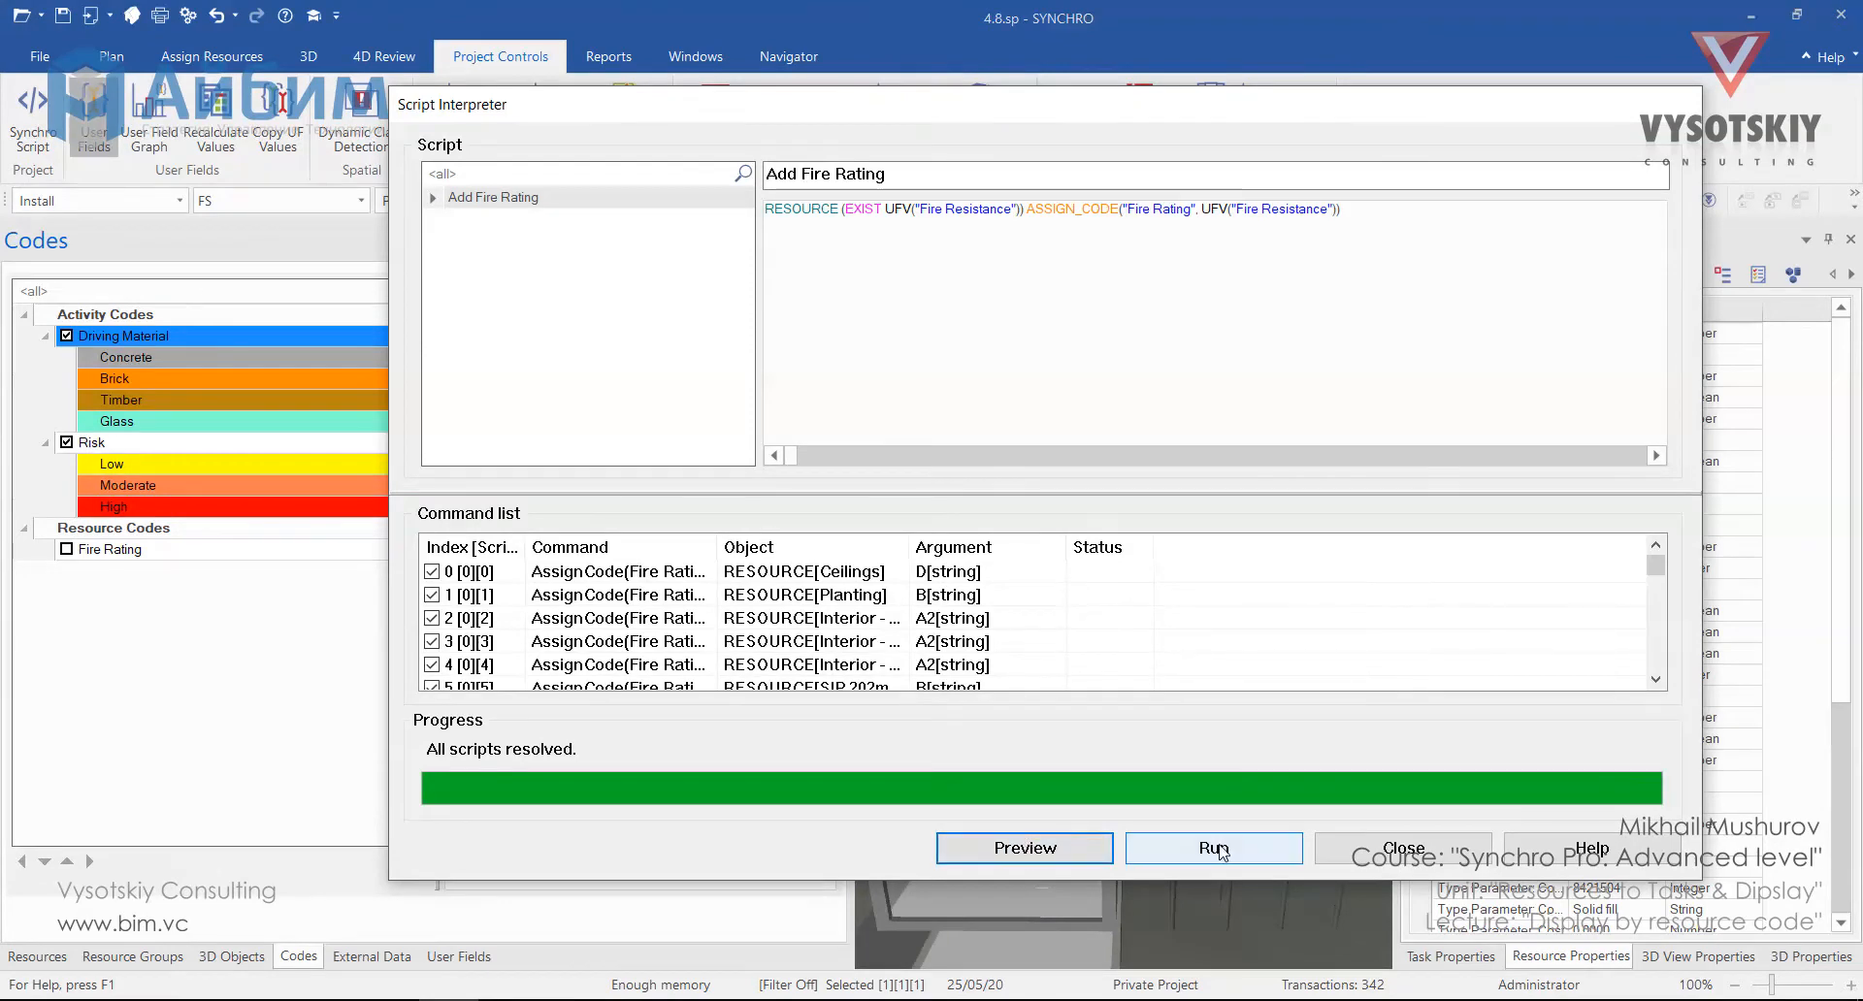
left_click(1217, 850)
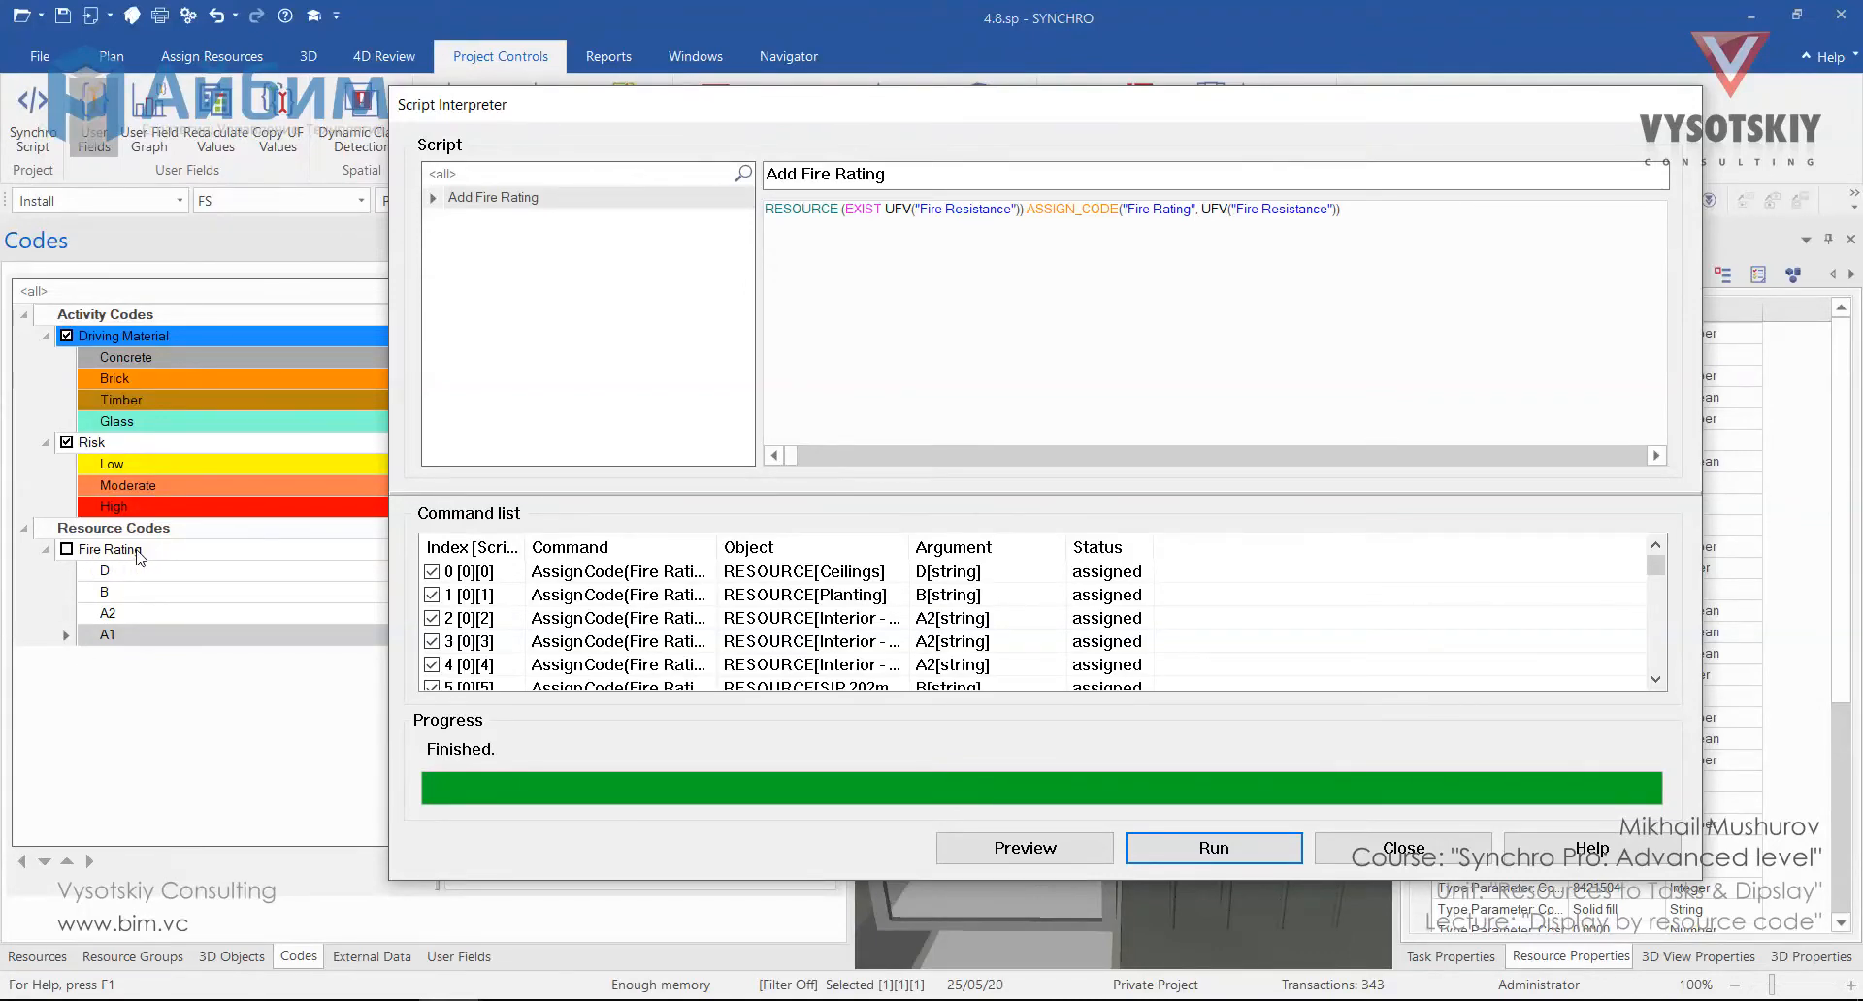
left_click(1422, 850)
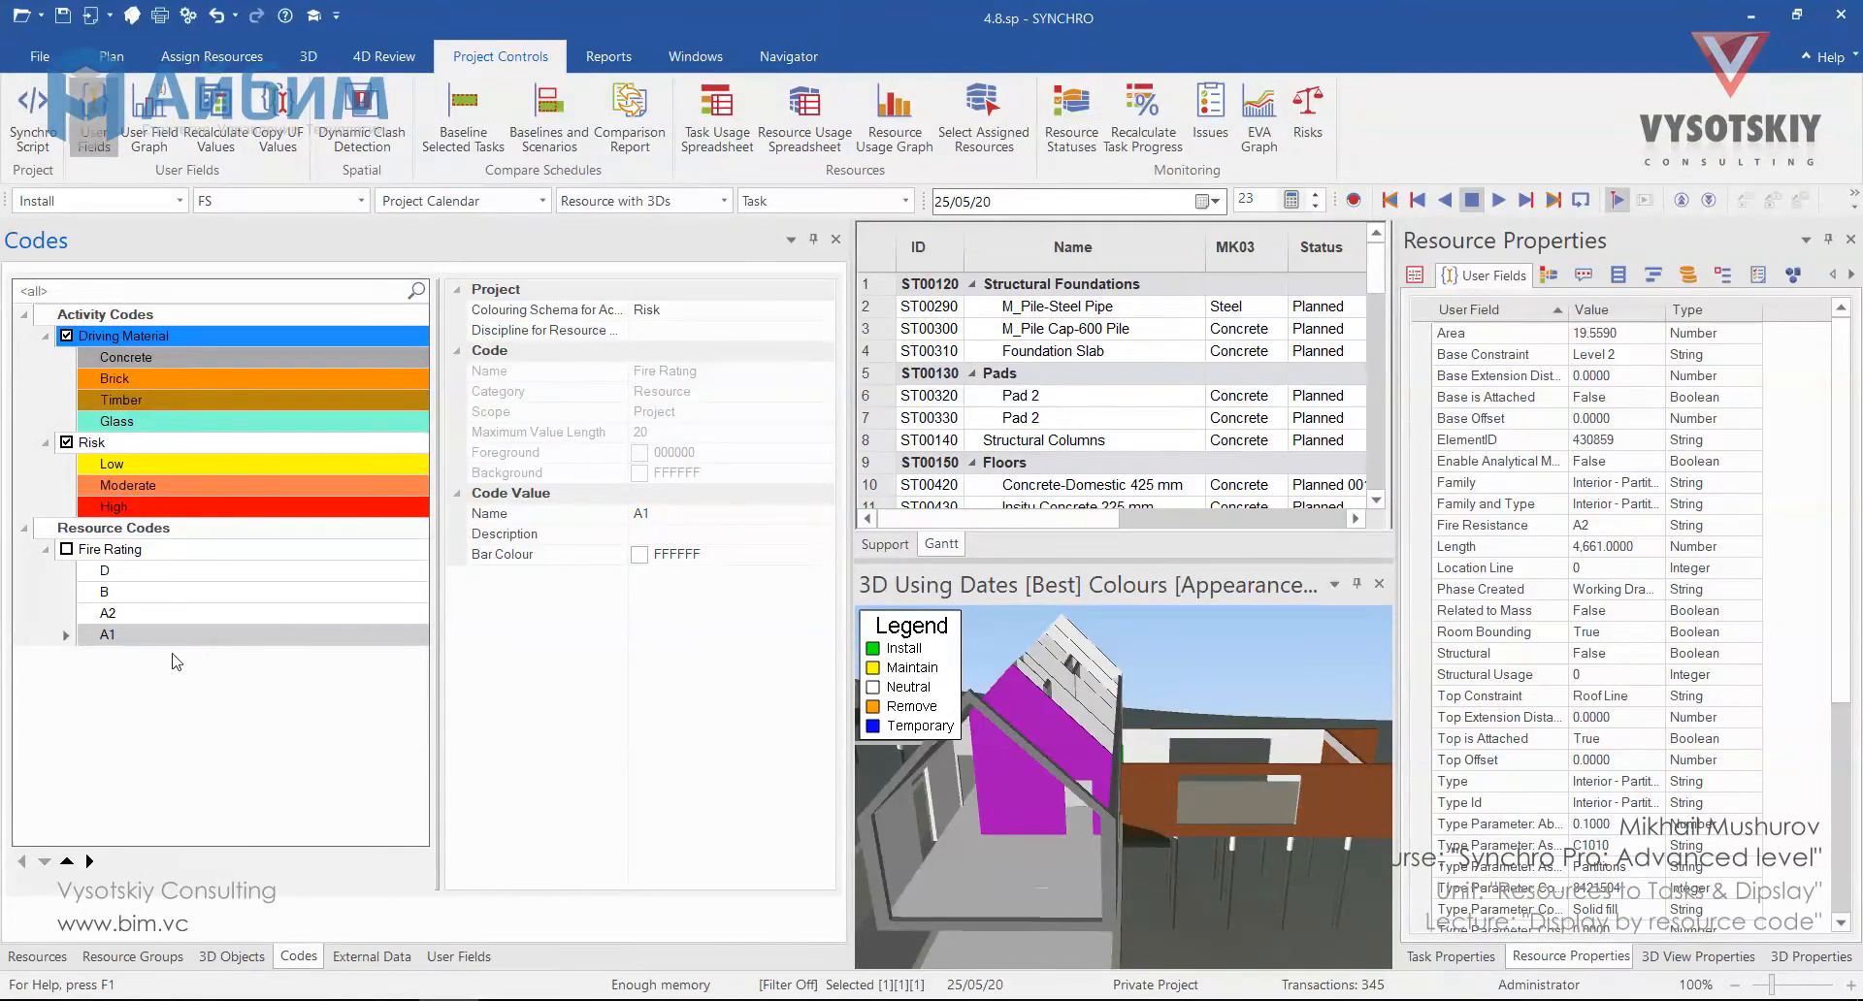
Select the objects assigned to Fire Rating value B and view them in the 3D model.
left_click(111, 598)
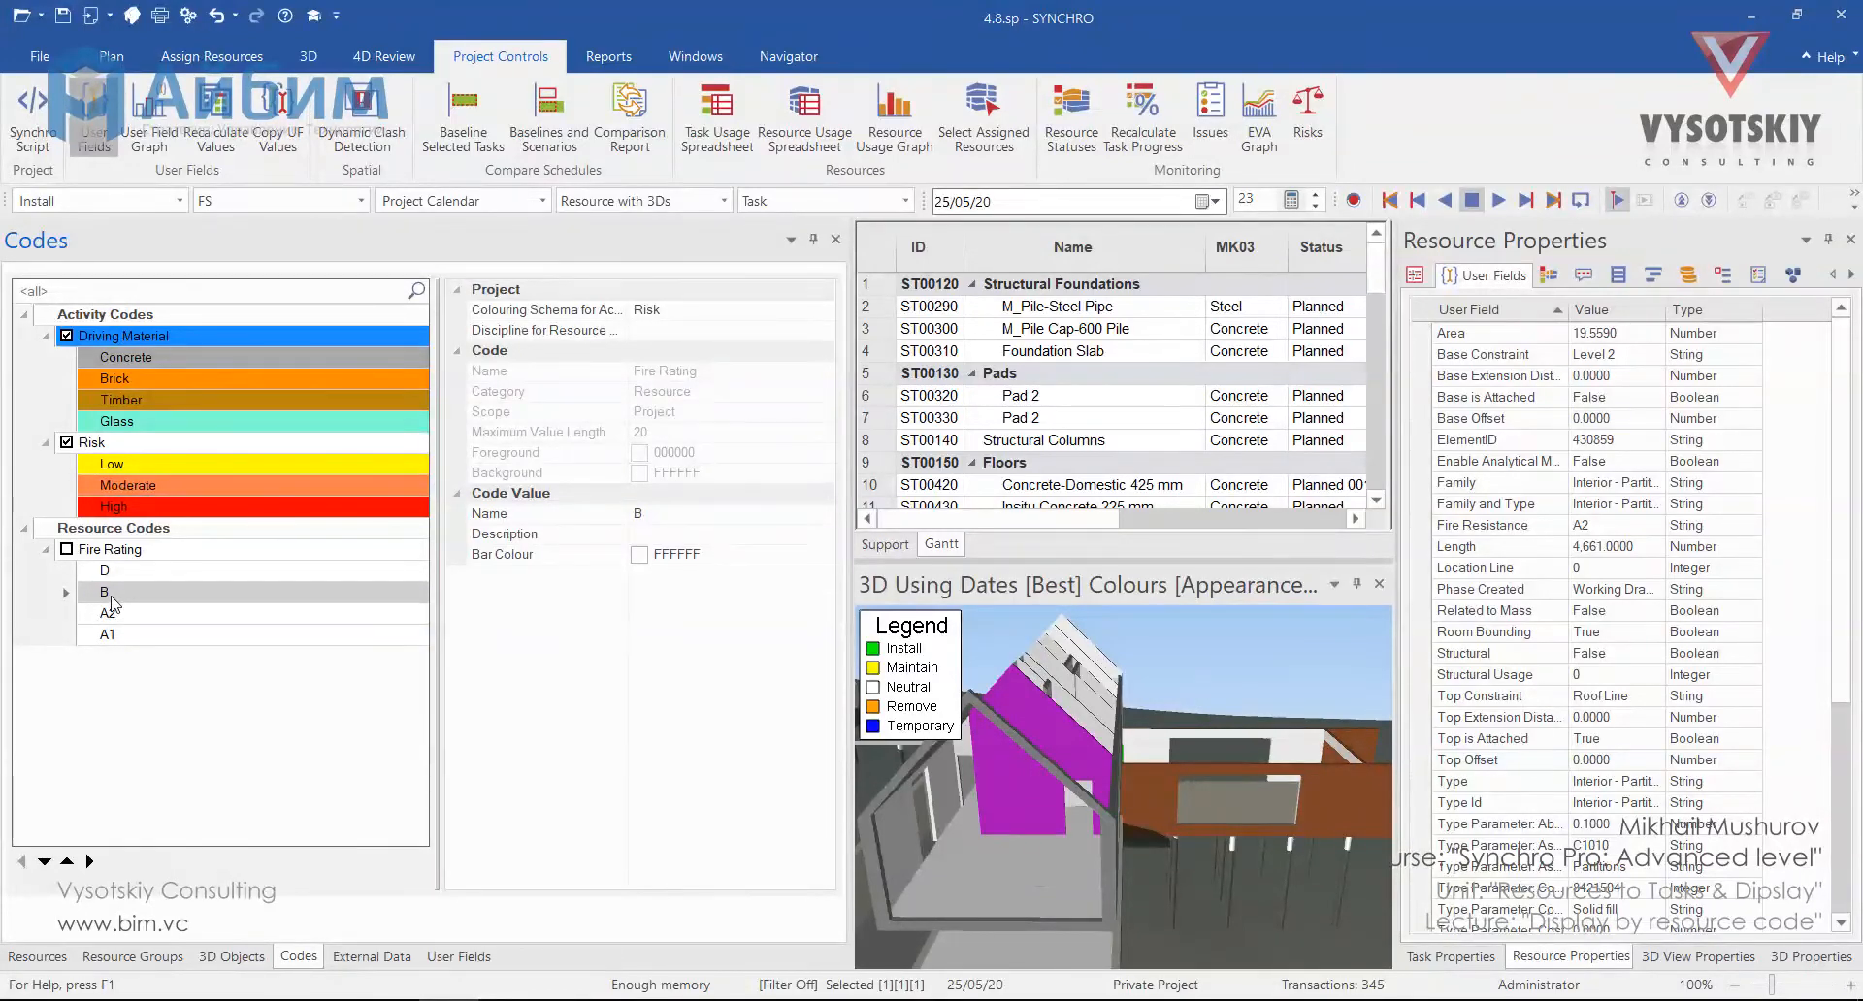
right_click(111, 602)
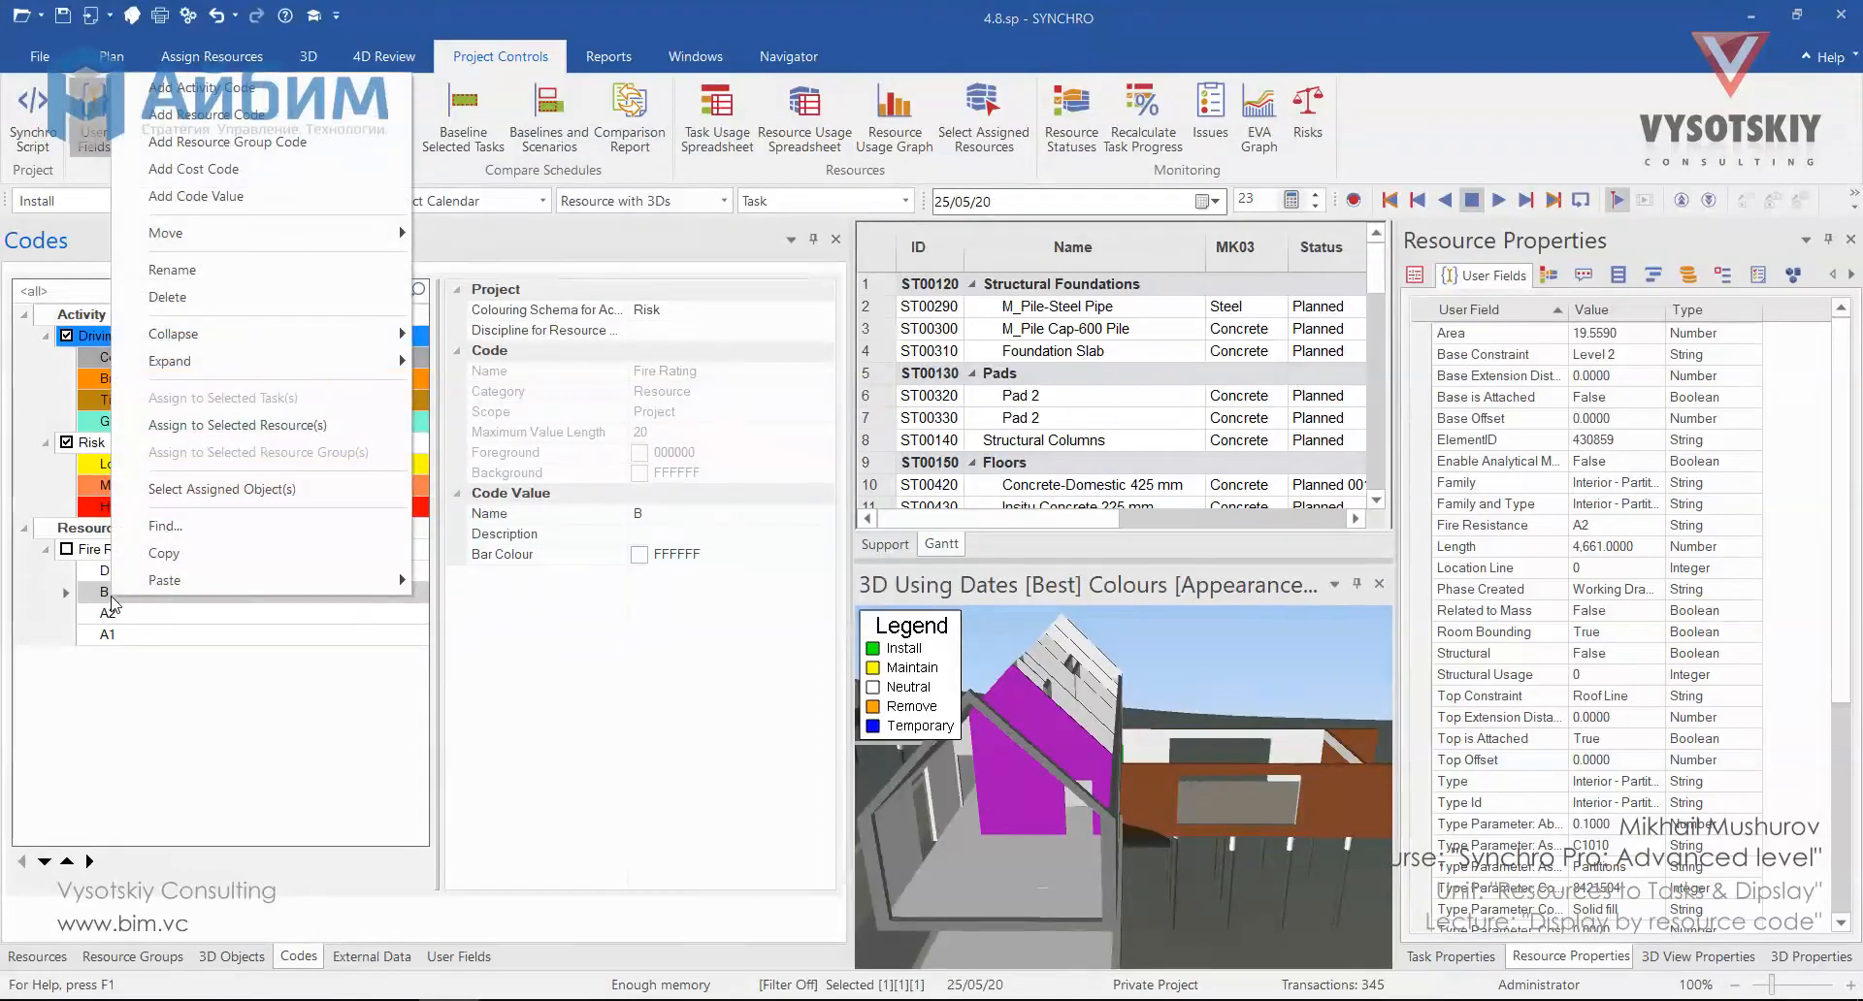
left_click(262, 490)
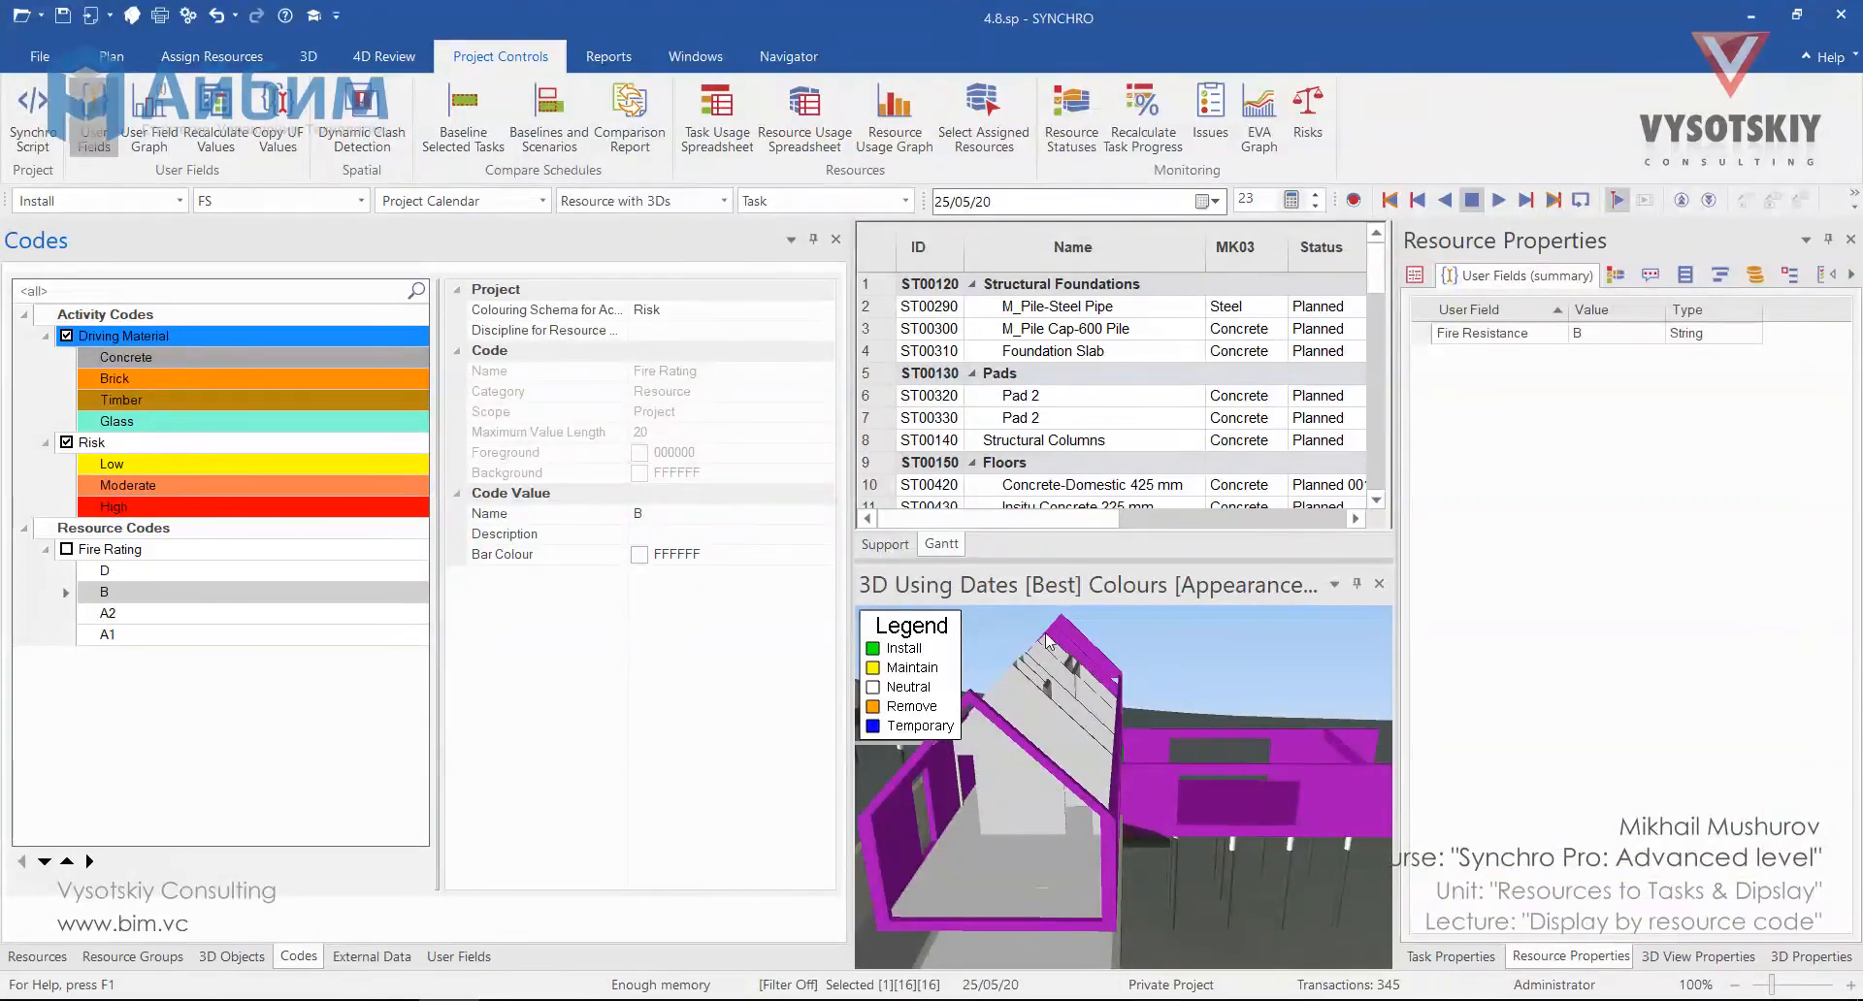
scroll(1052, 784, "down", 5)
middle_click_drag(1001, 823, 1088, 835)
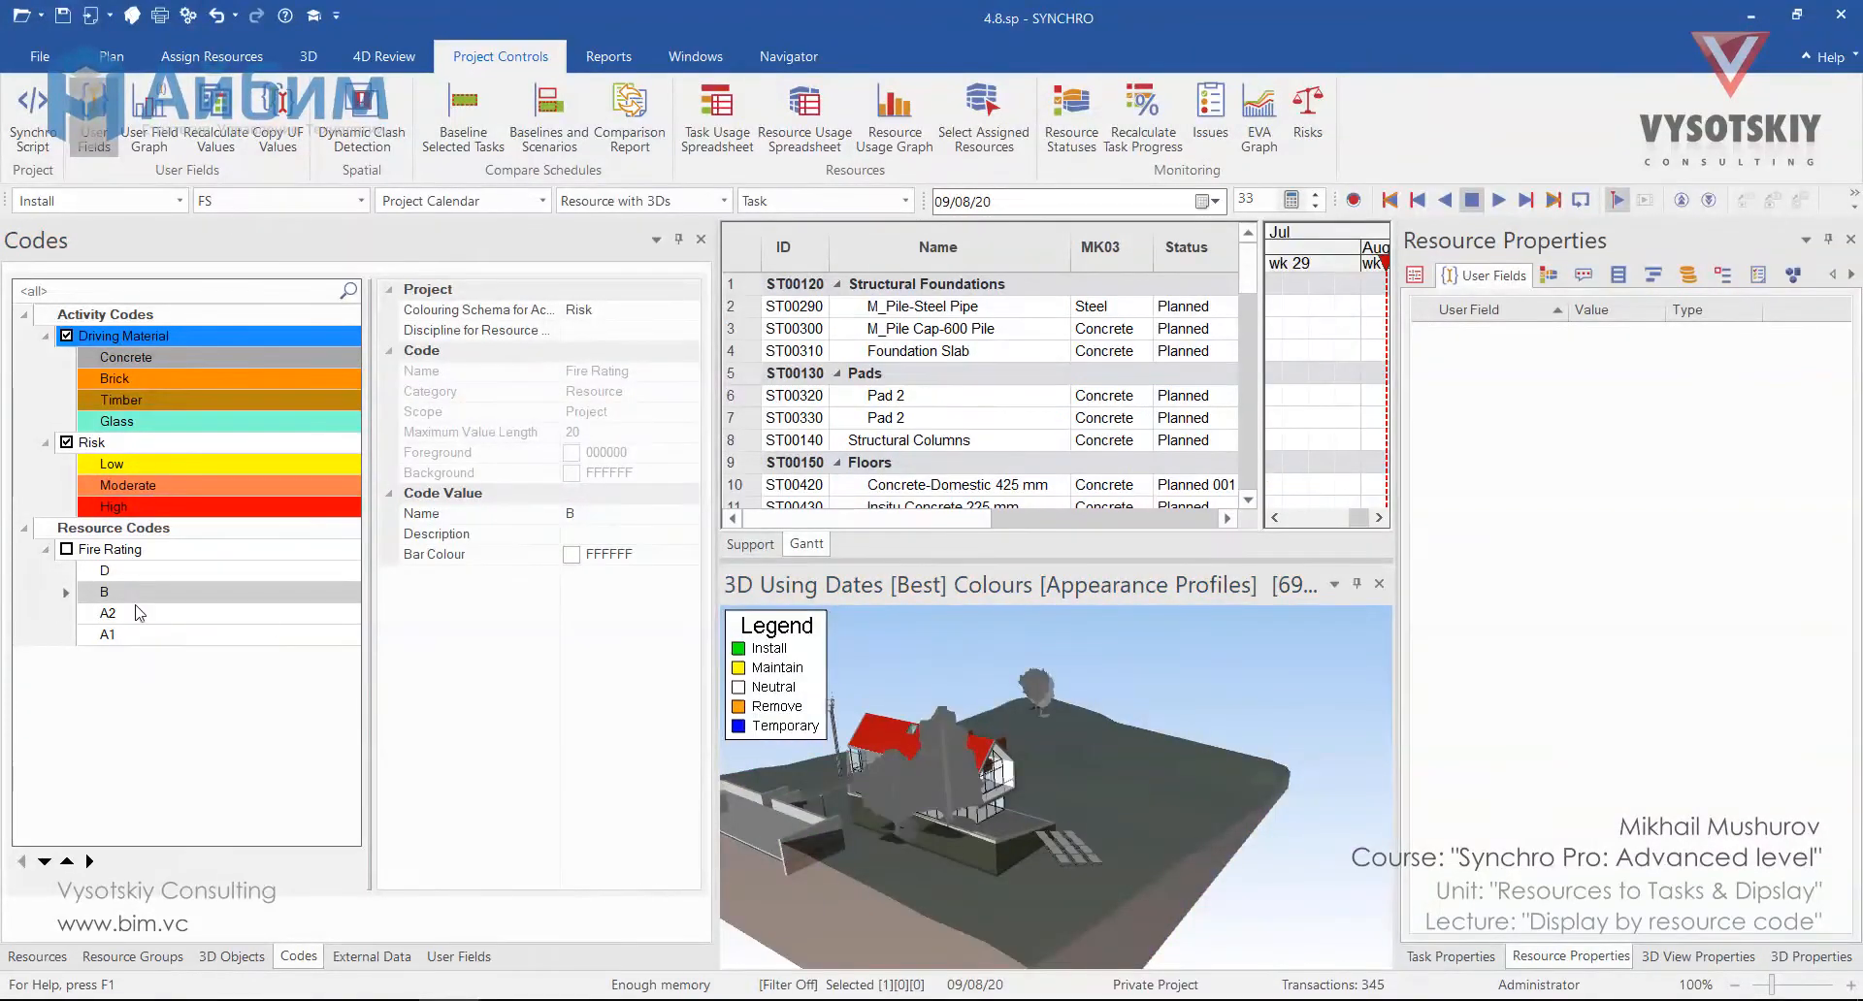
Select the objects assigned to Fire Rating values A2 and A1 in turn and view them in 3D.
double_click(140, 613)
double_click(173, 635)
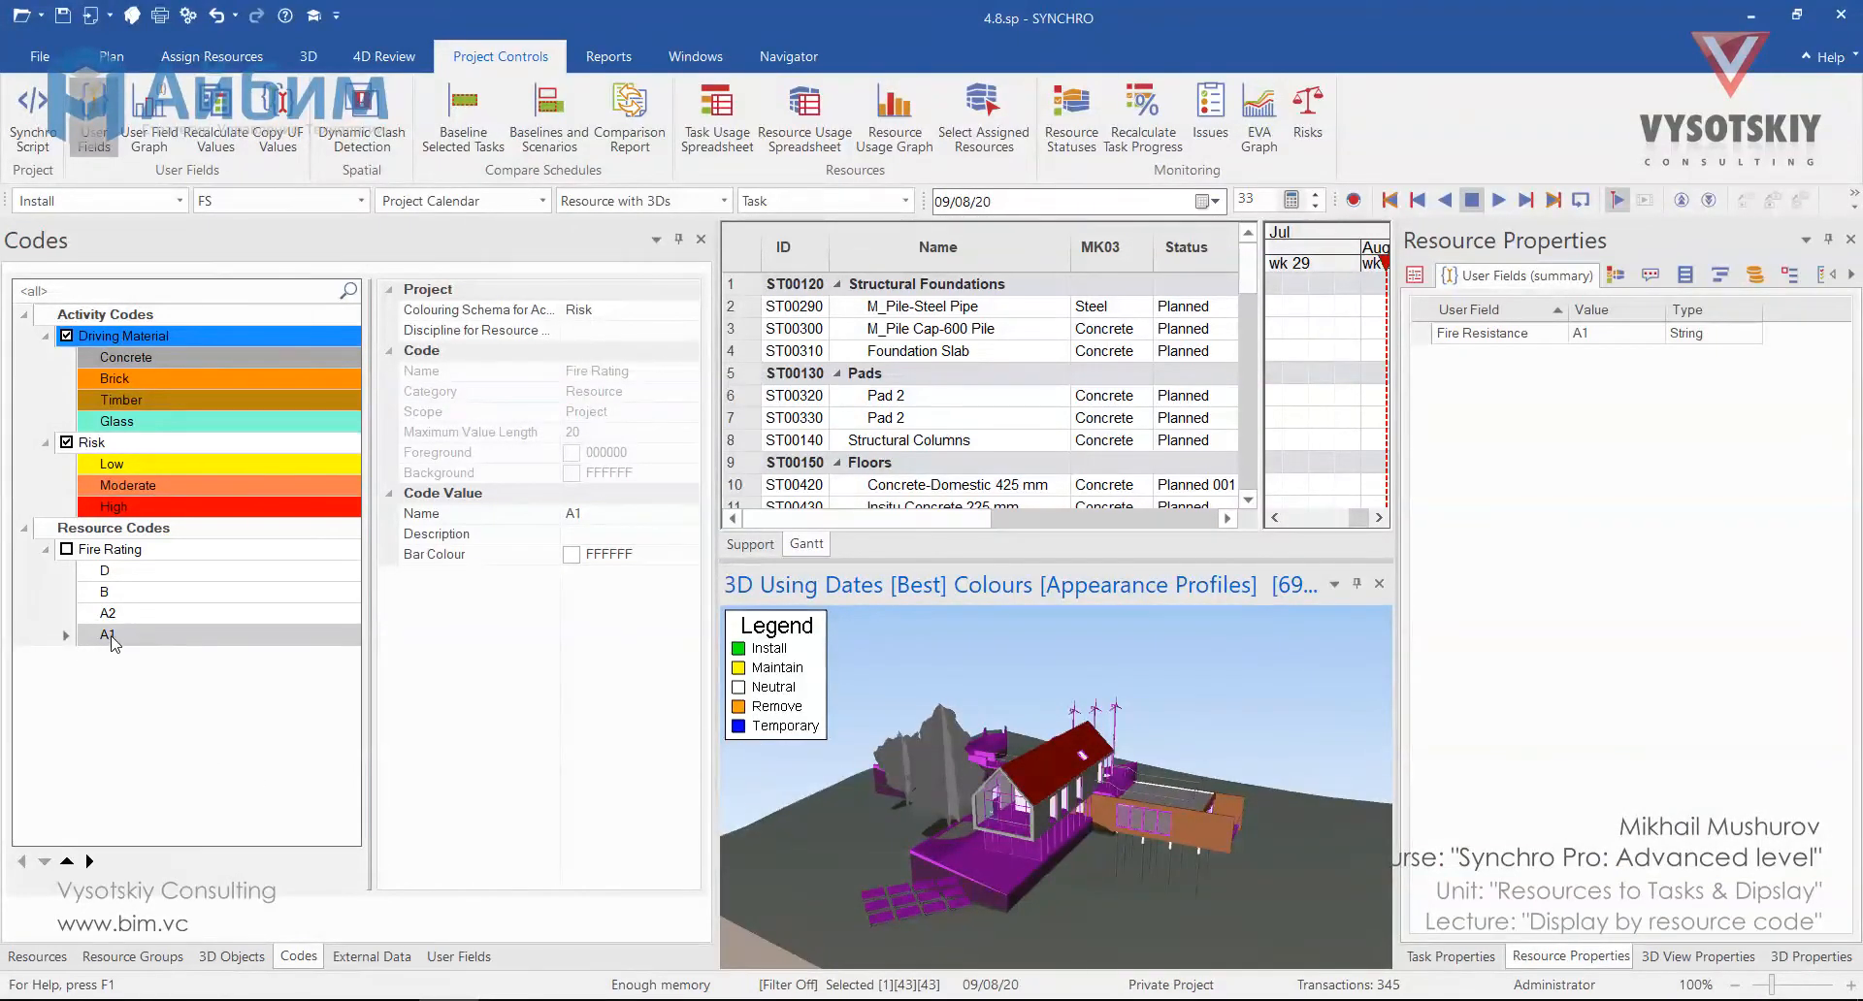
left_click_drag(934, 806, 907, 786)
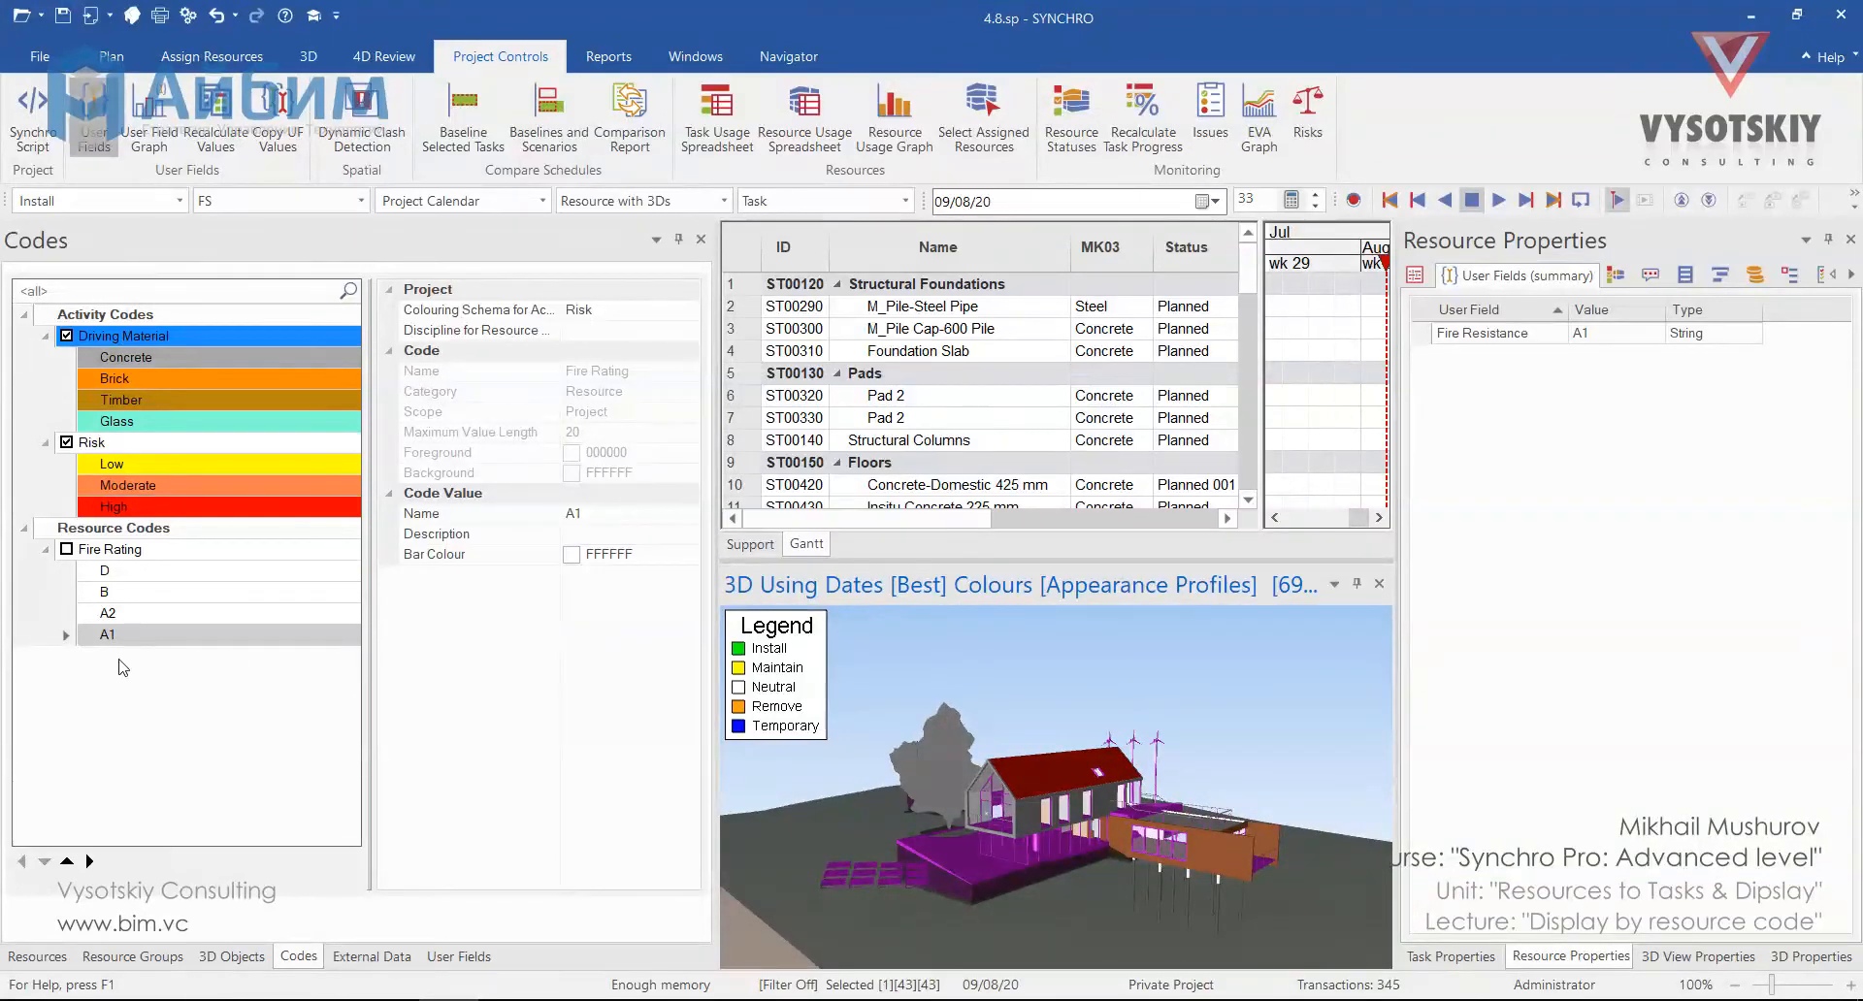
Set the bar colour of Fire Rating value A1 to aquamarine 7FFFD4.
left_click(233, 639)
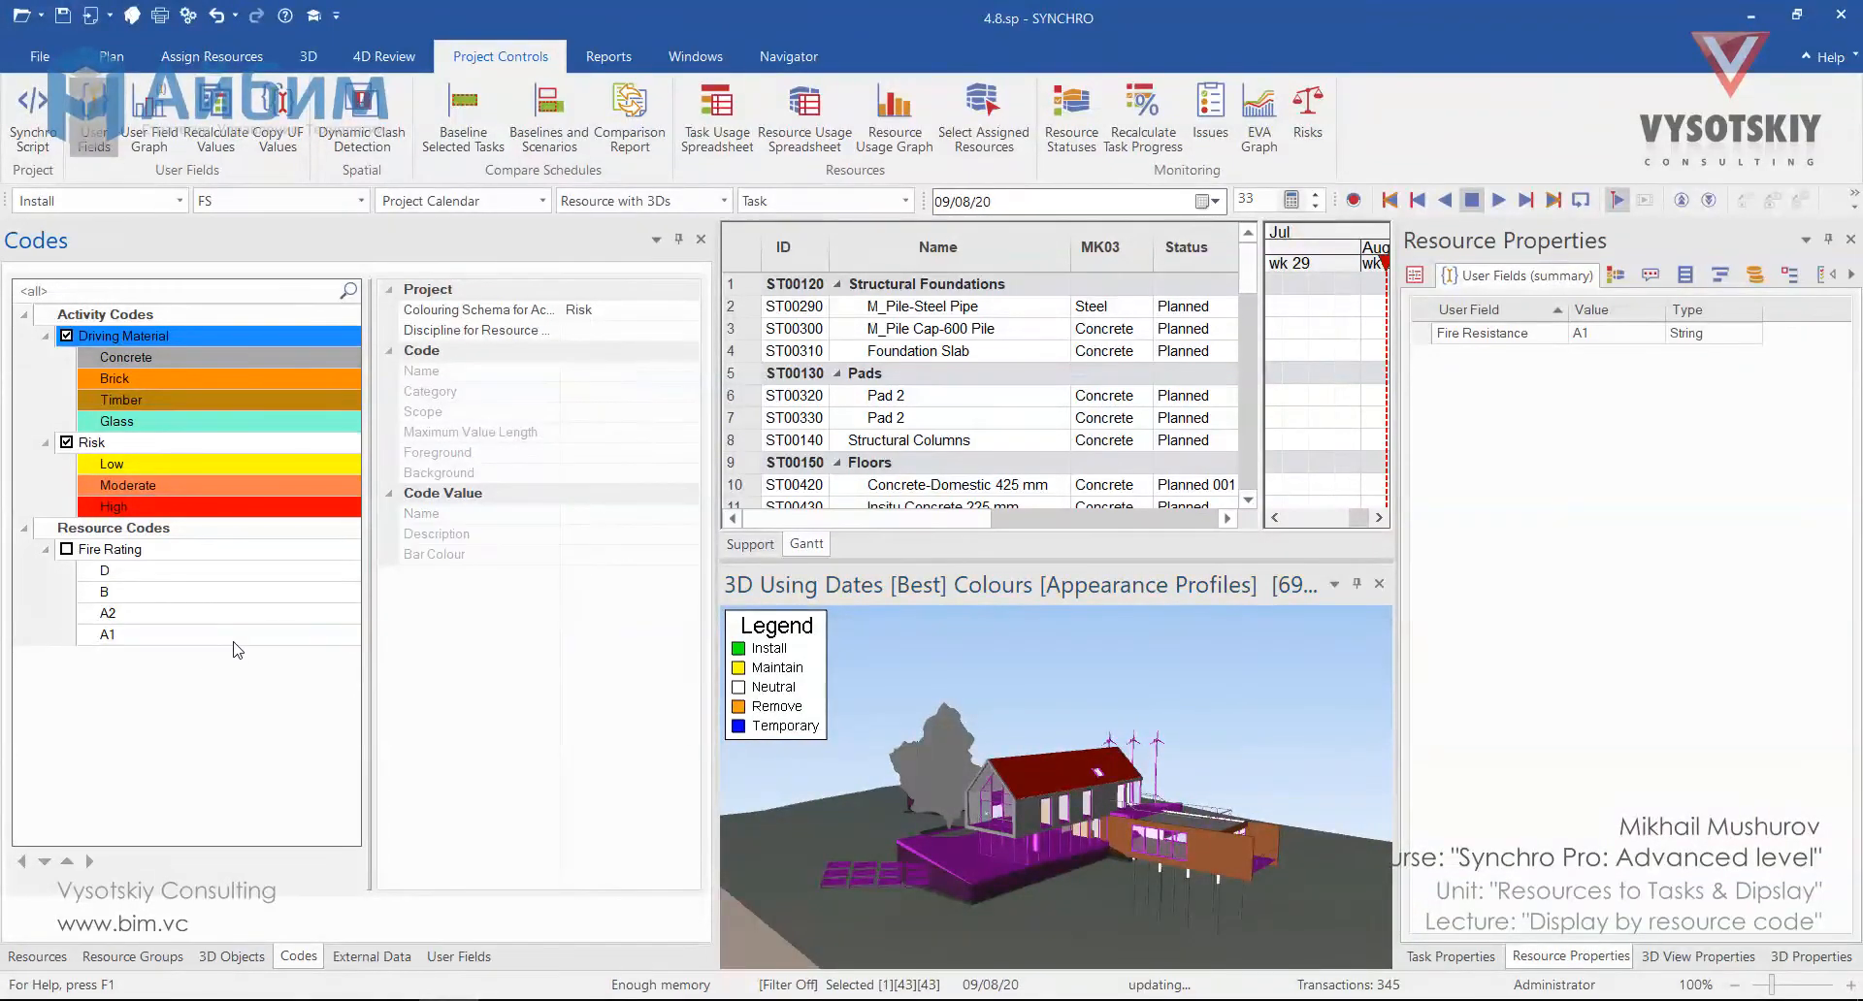
left_click(688, 555)
left_click(806, 714)
Set the bar colour of Fire Rating value A2 to golden yellow and of value B to light salmon.
left_click(299, 615)
left_click(688, 559)
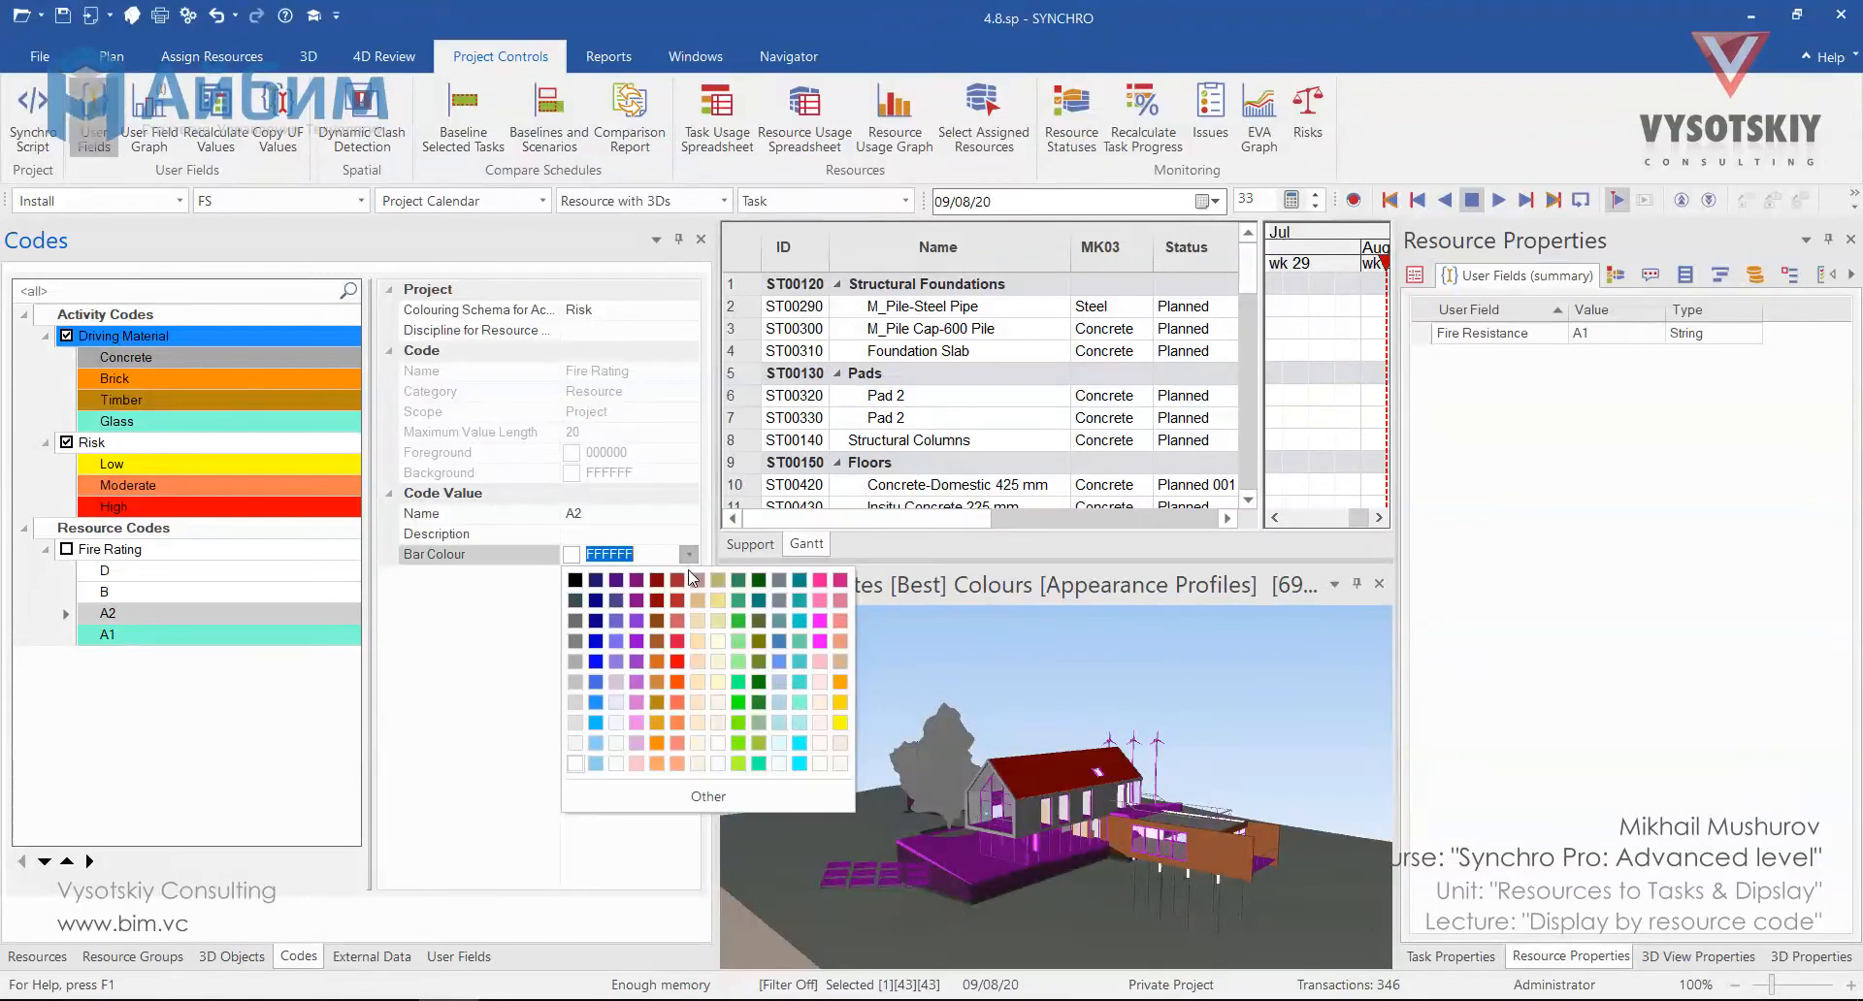
left_click(835, 704)
left_click(277, 595)
left_click(689, 556)
left_click(825, 680)
Set the bar colour of Fire Rating value D to coral orange and of value A1 to light blue.
left_click(243, 573)
left_click(689, 556)
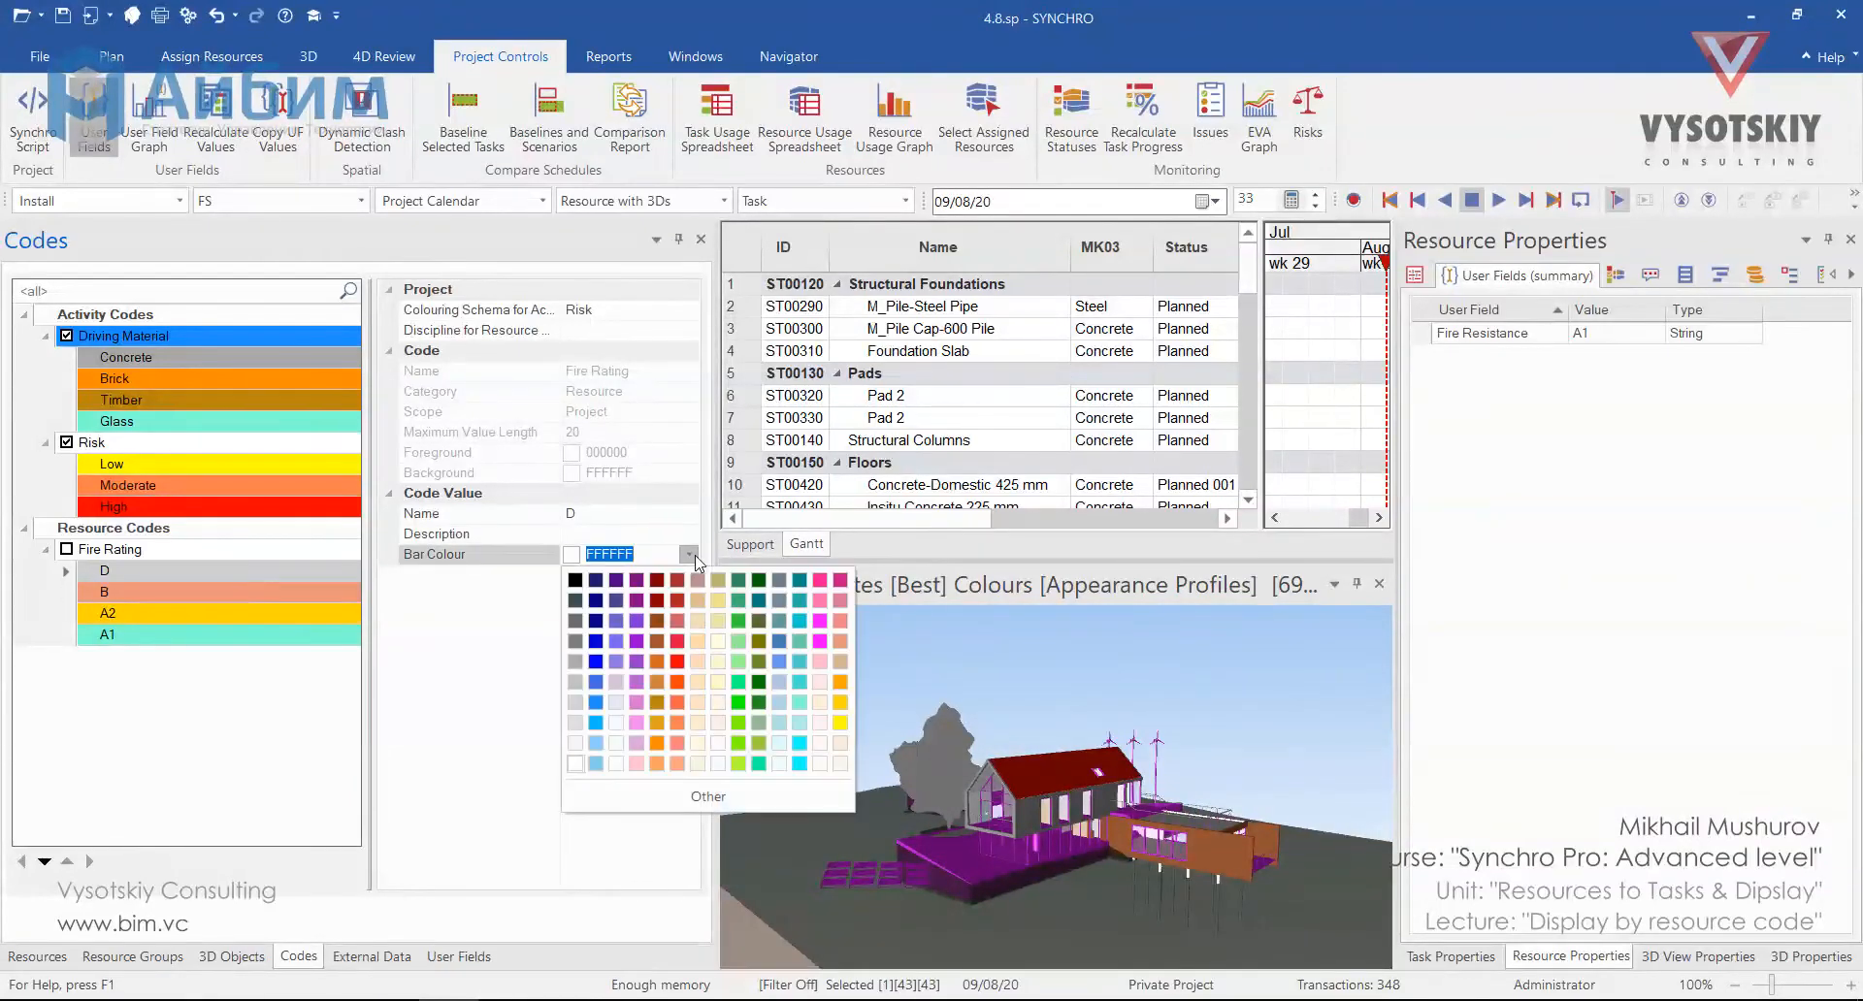
left_click(677, 728)
left_click(293, 639)
left_click(688, 556)
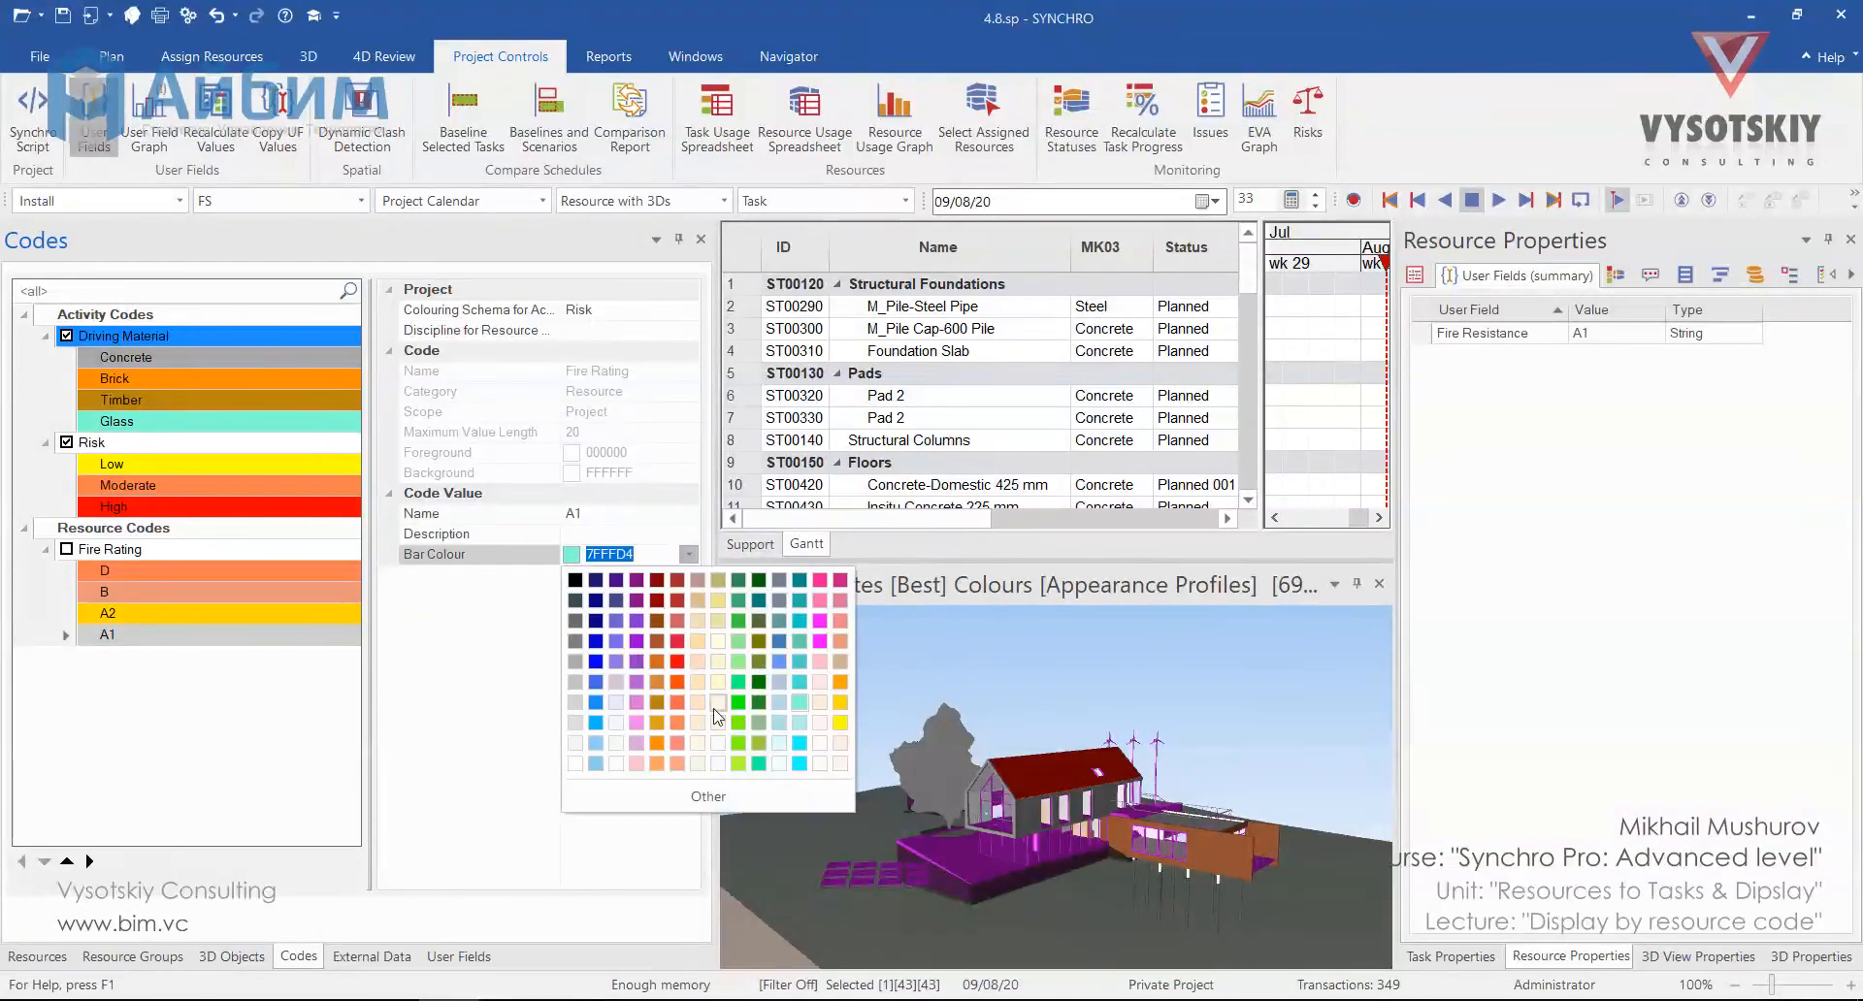
left_click(800, 722)
Activate the Fire Rating resource code and set the 3D view's colour mode to Resource Code.
left_click(882, 703)
left_click_drag(882, 704, 956, 784)
left_click(67, 550)
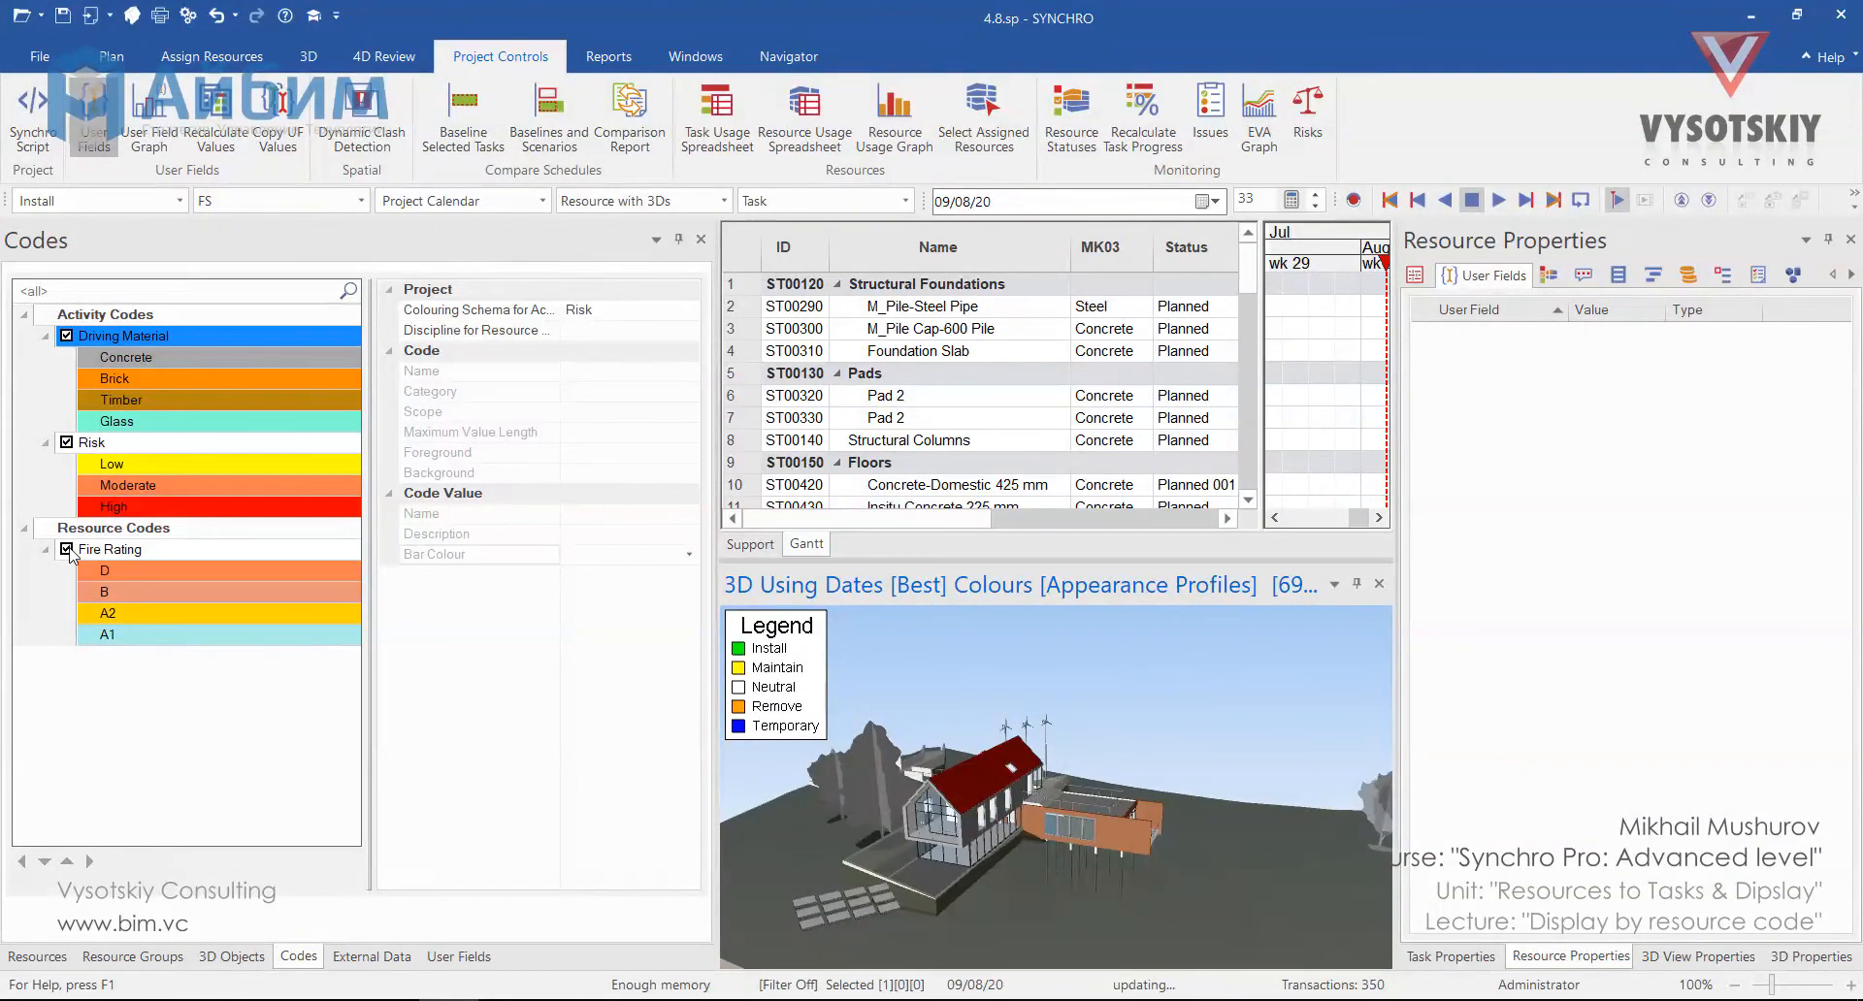
right_click(963, 696)
mouse_move(1100, 473)
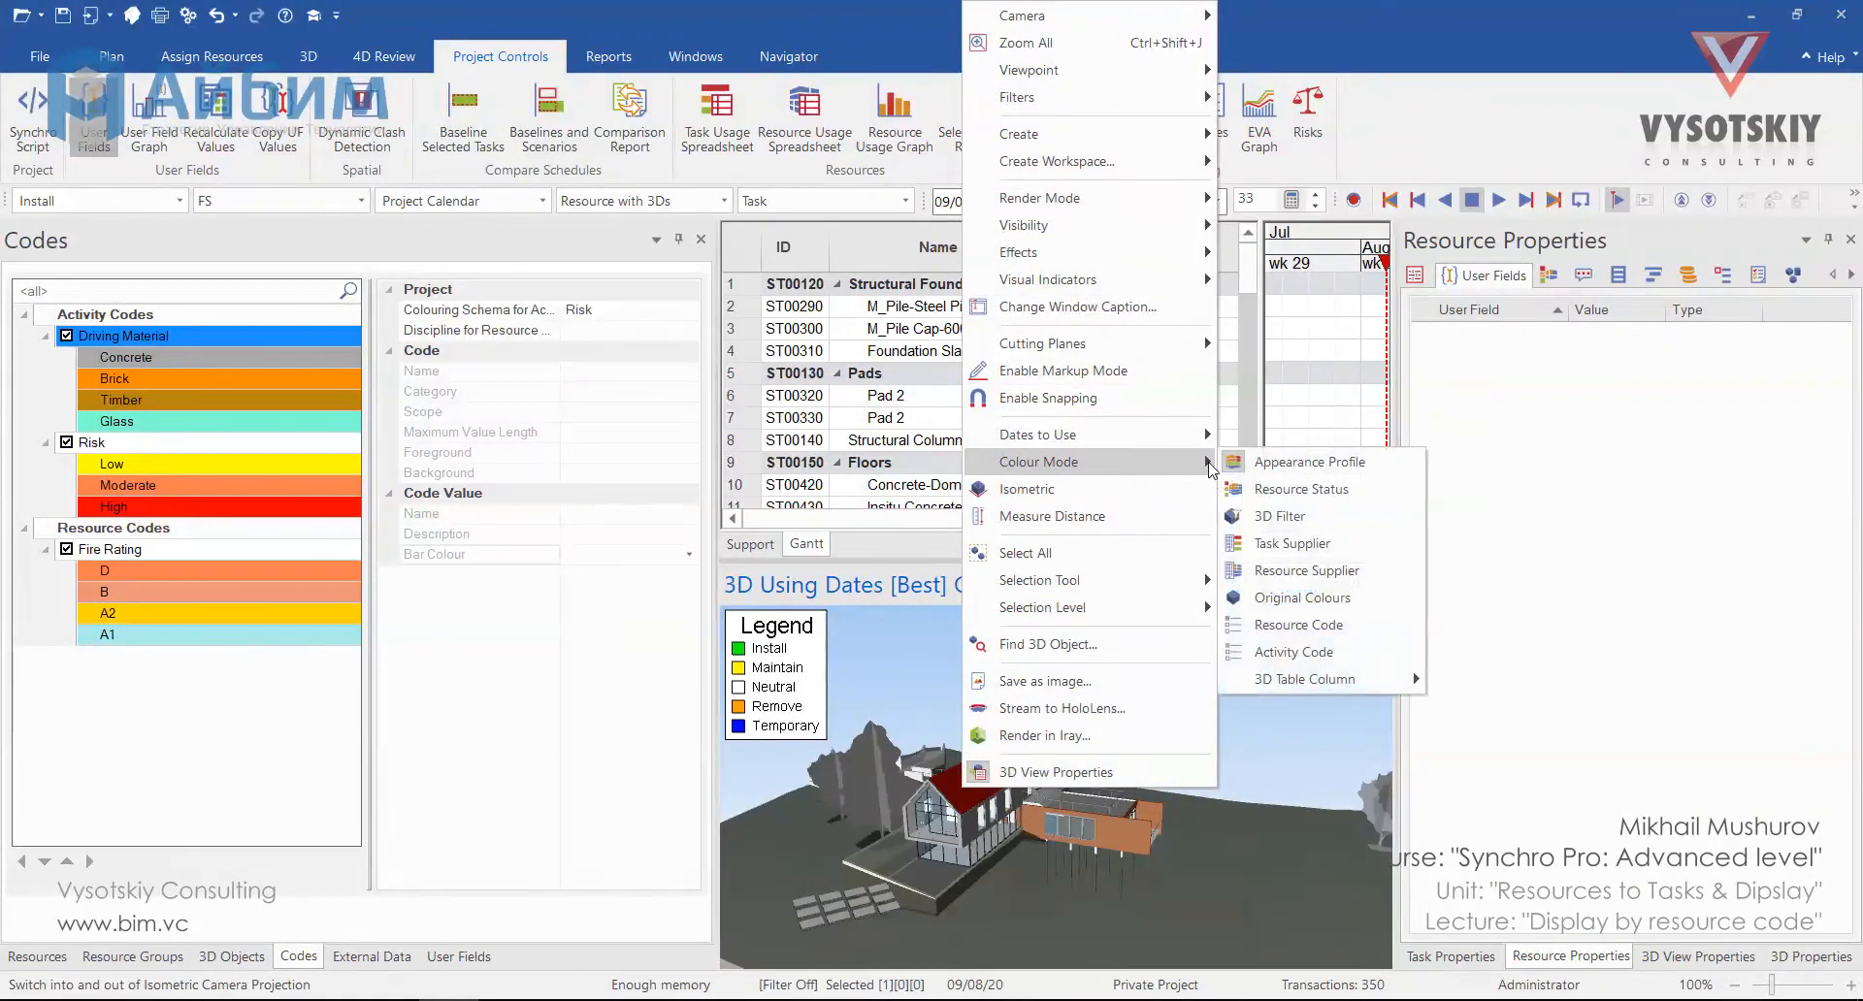
left_click(1316, 626)
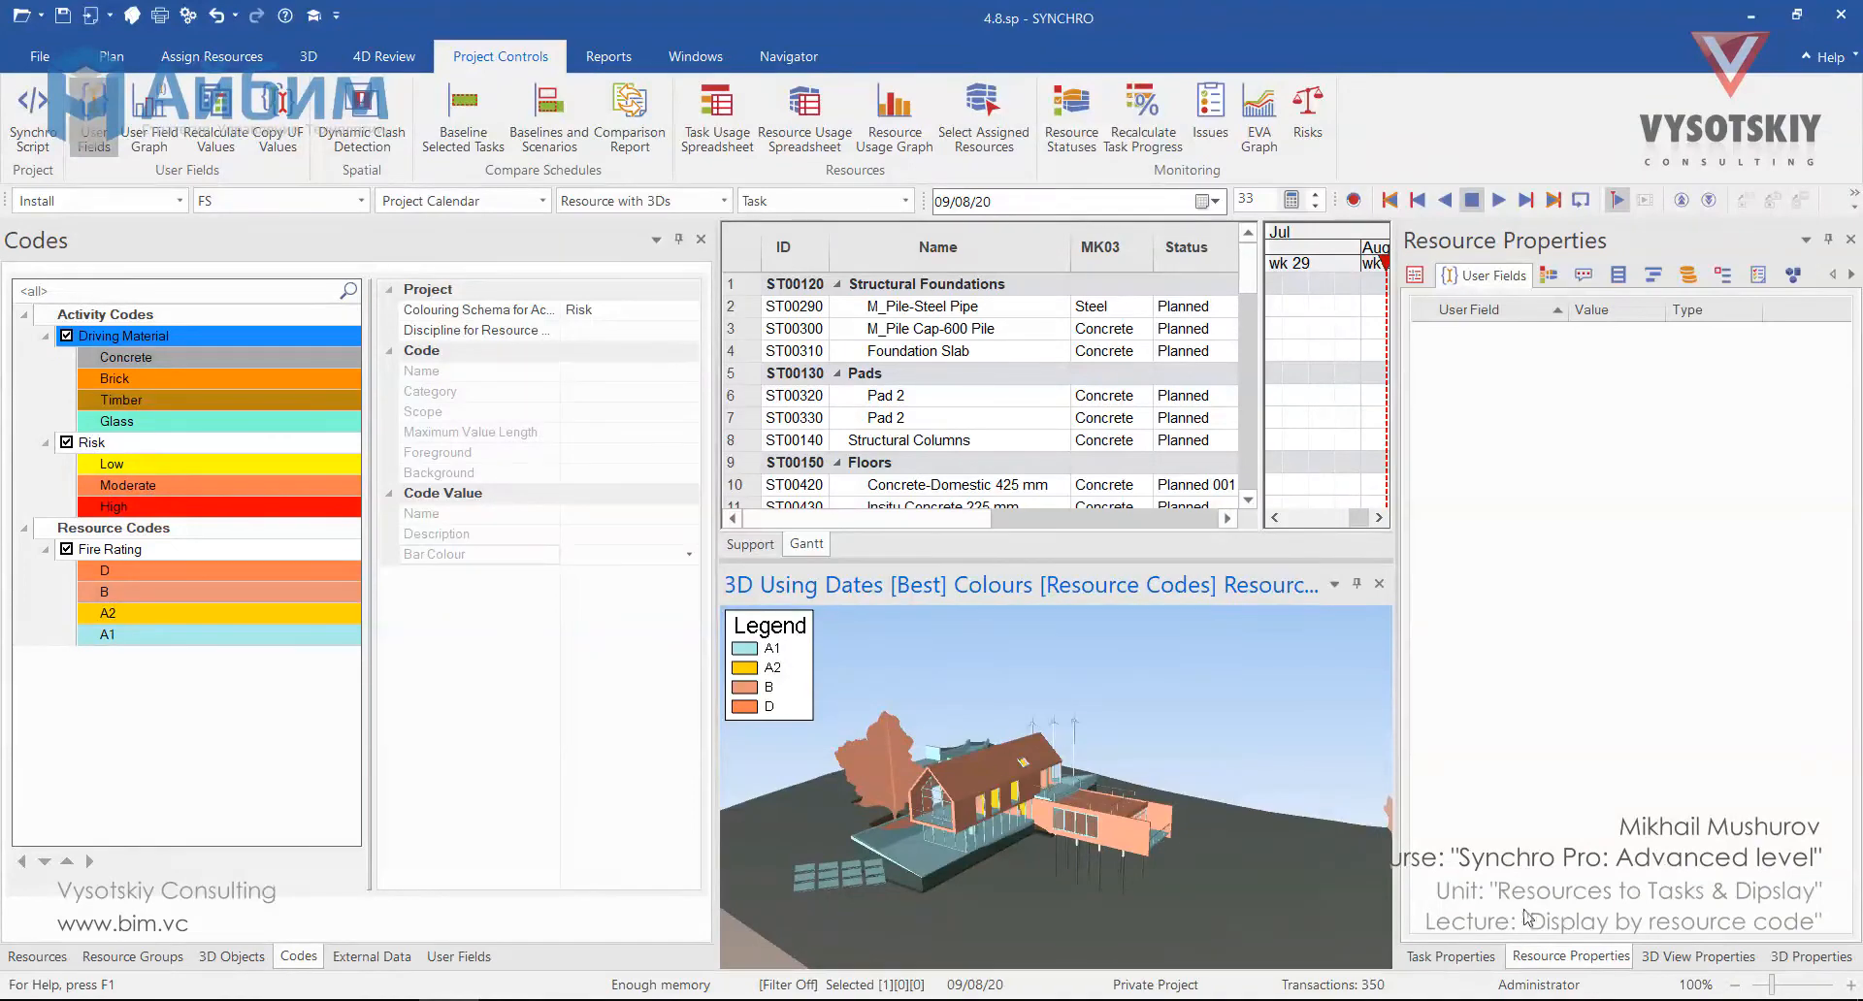
Change the 3D view's legend title to Fire Rating and make the legend background transparent.
left_click(1737, 956)
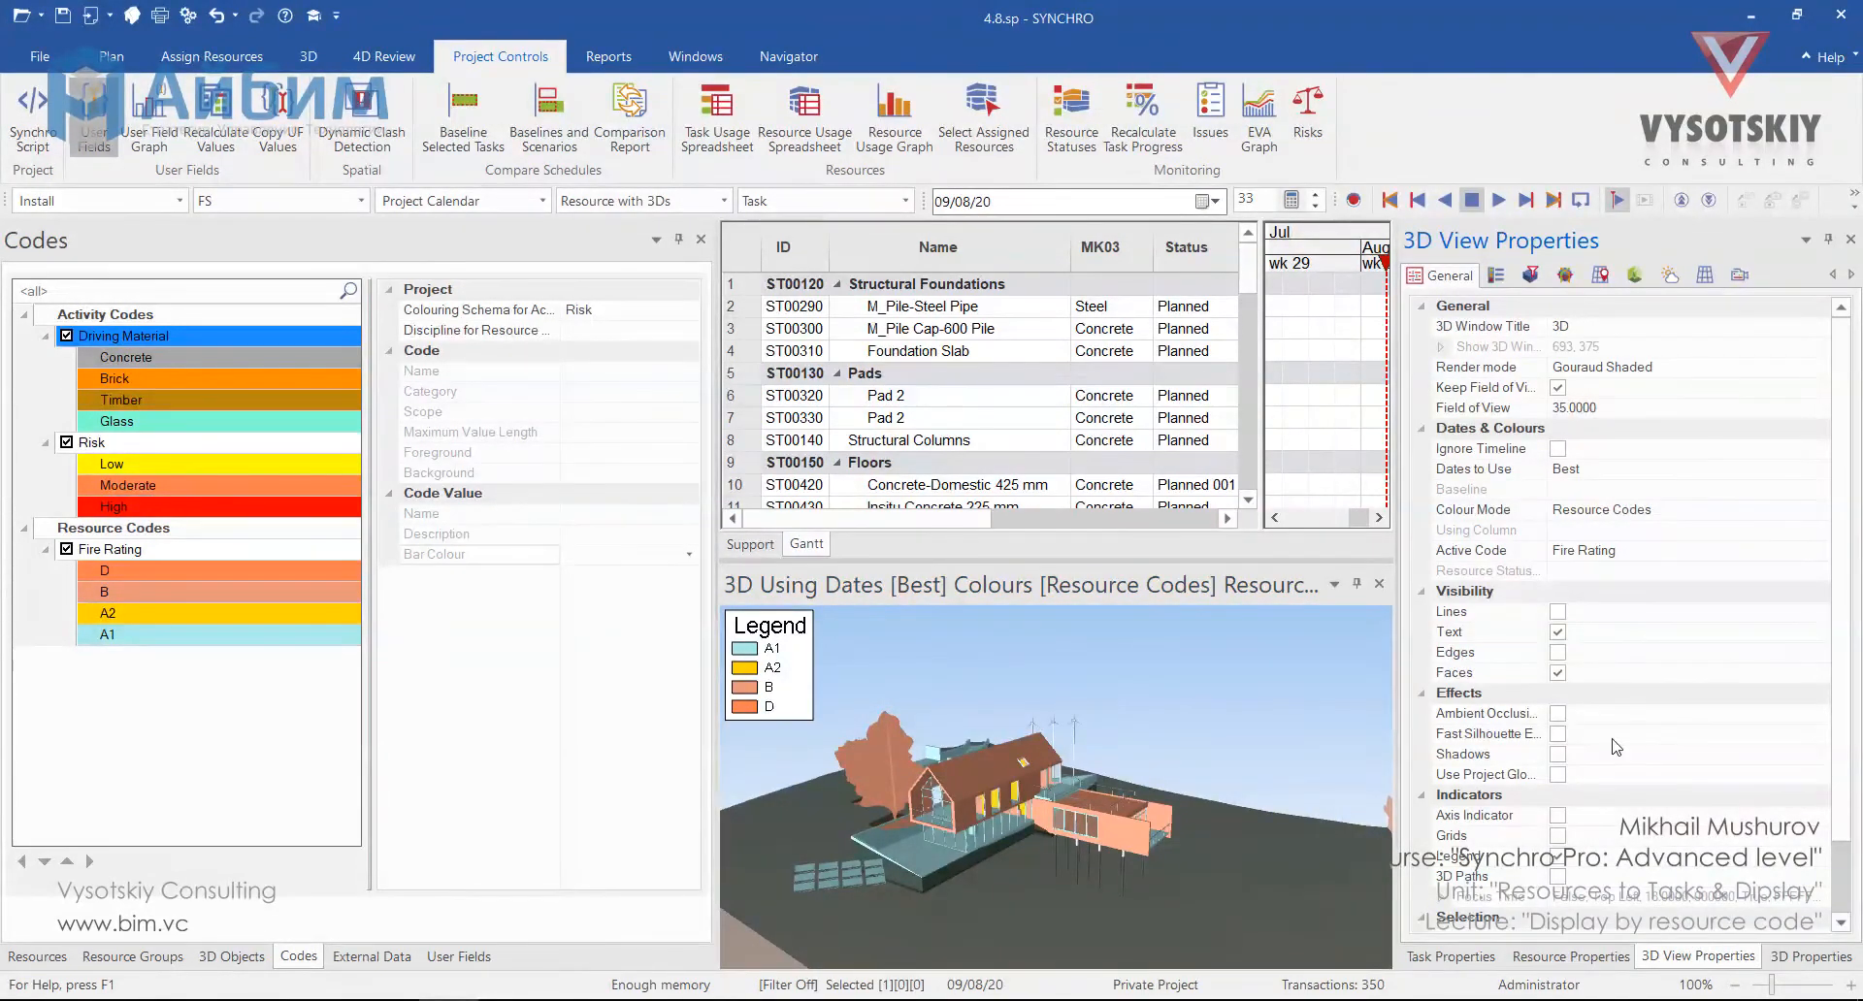
left_click(1496, 275)
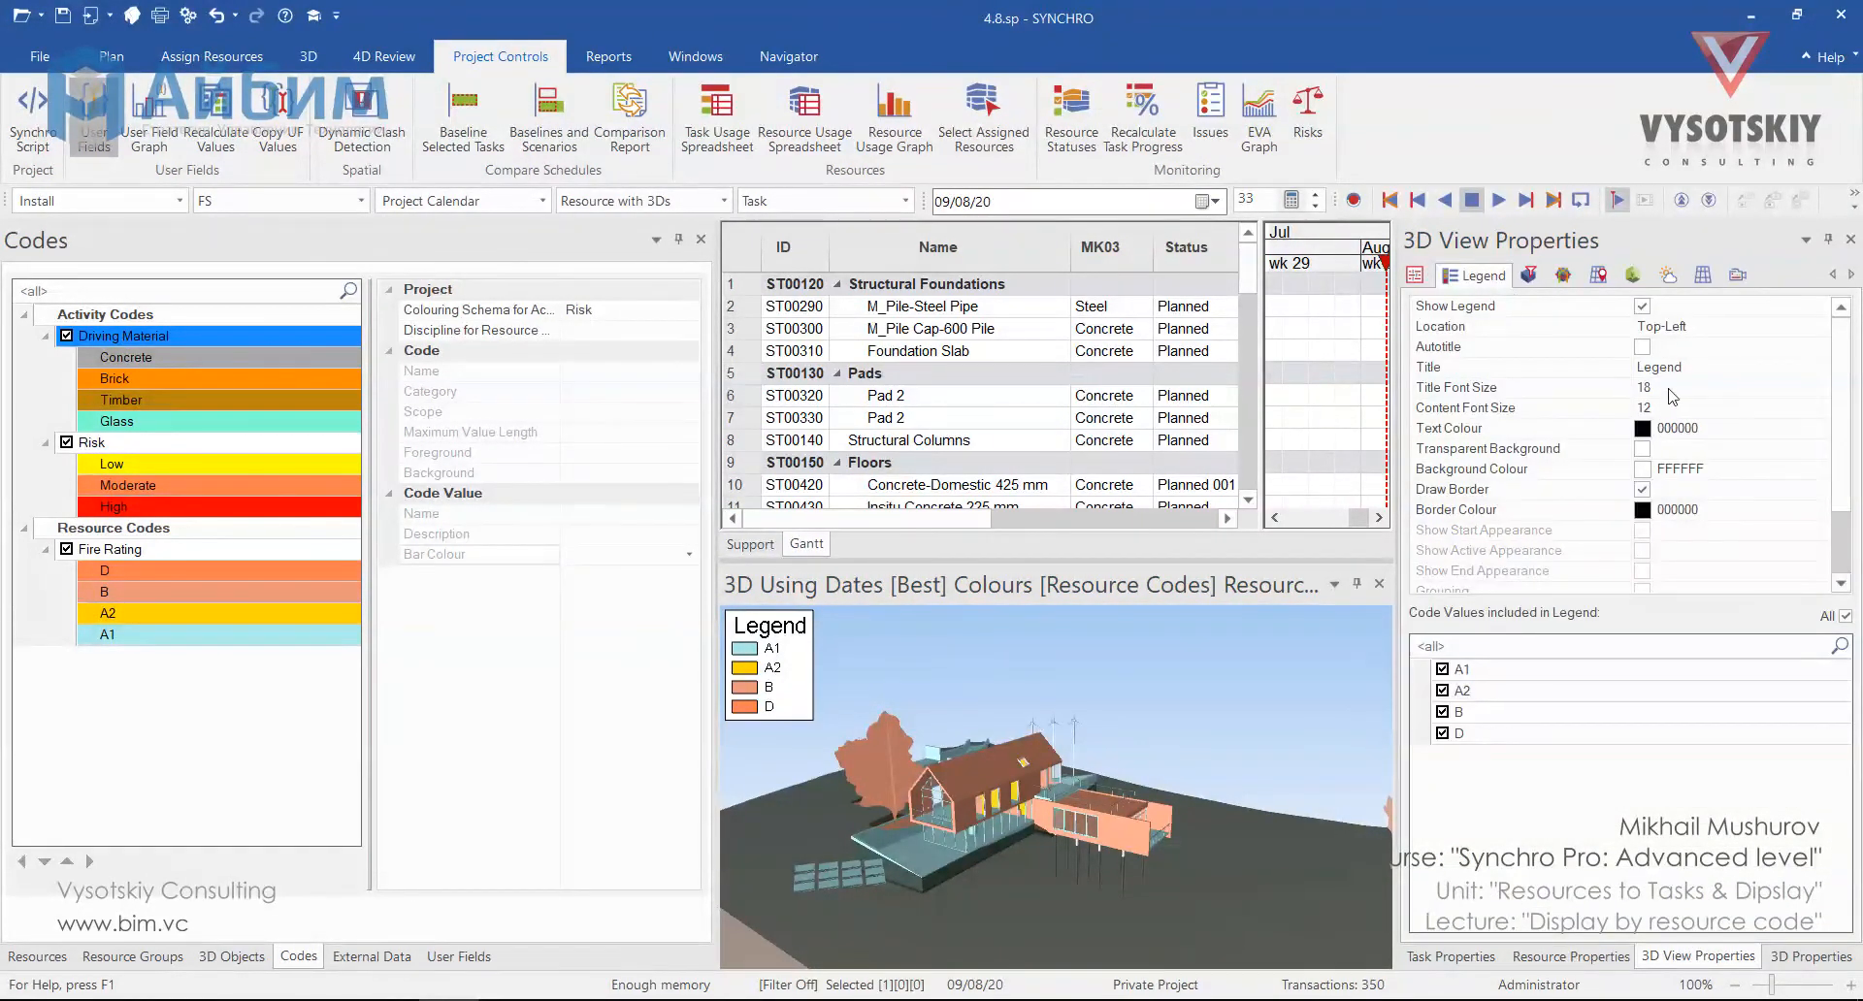
left_click(1603, 367)
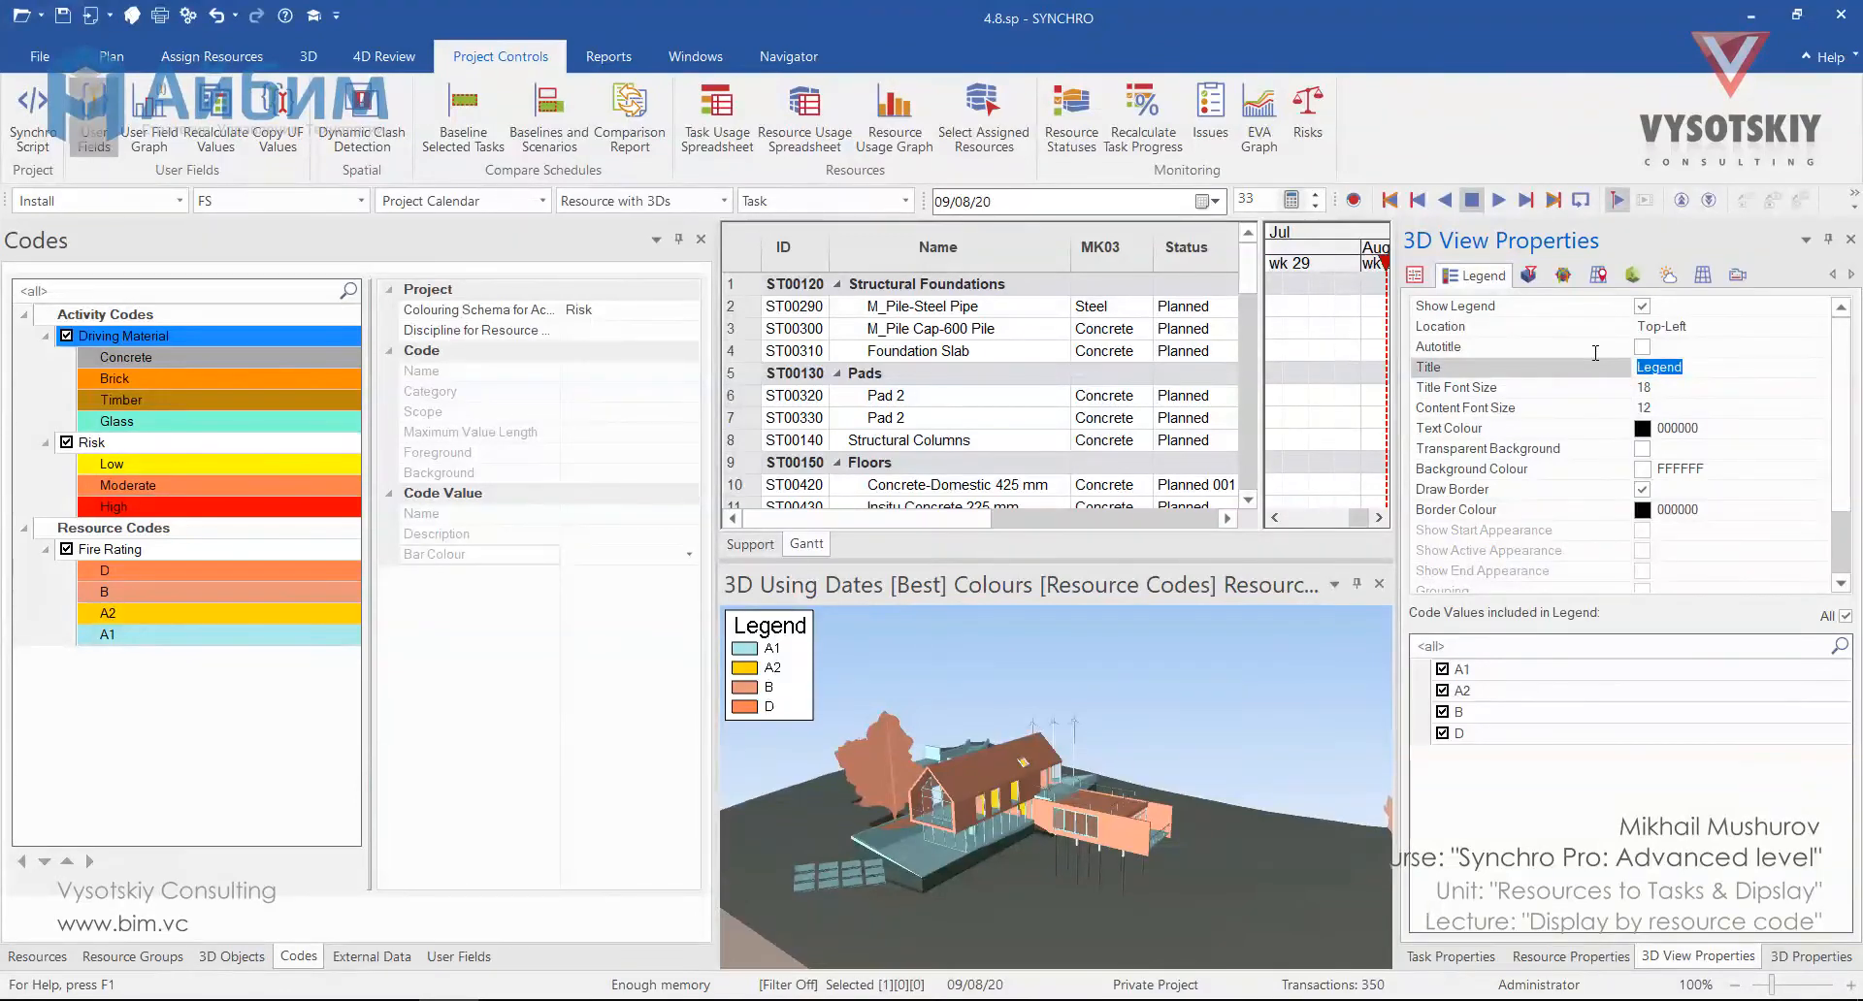
type("Fire Rating")
key("Return")
scroll(1620, 364, "down", 2)
left_click(1642, 368)
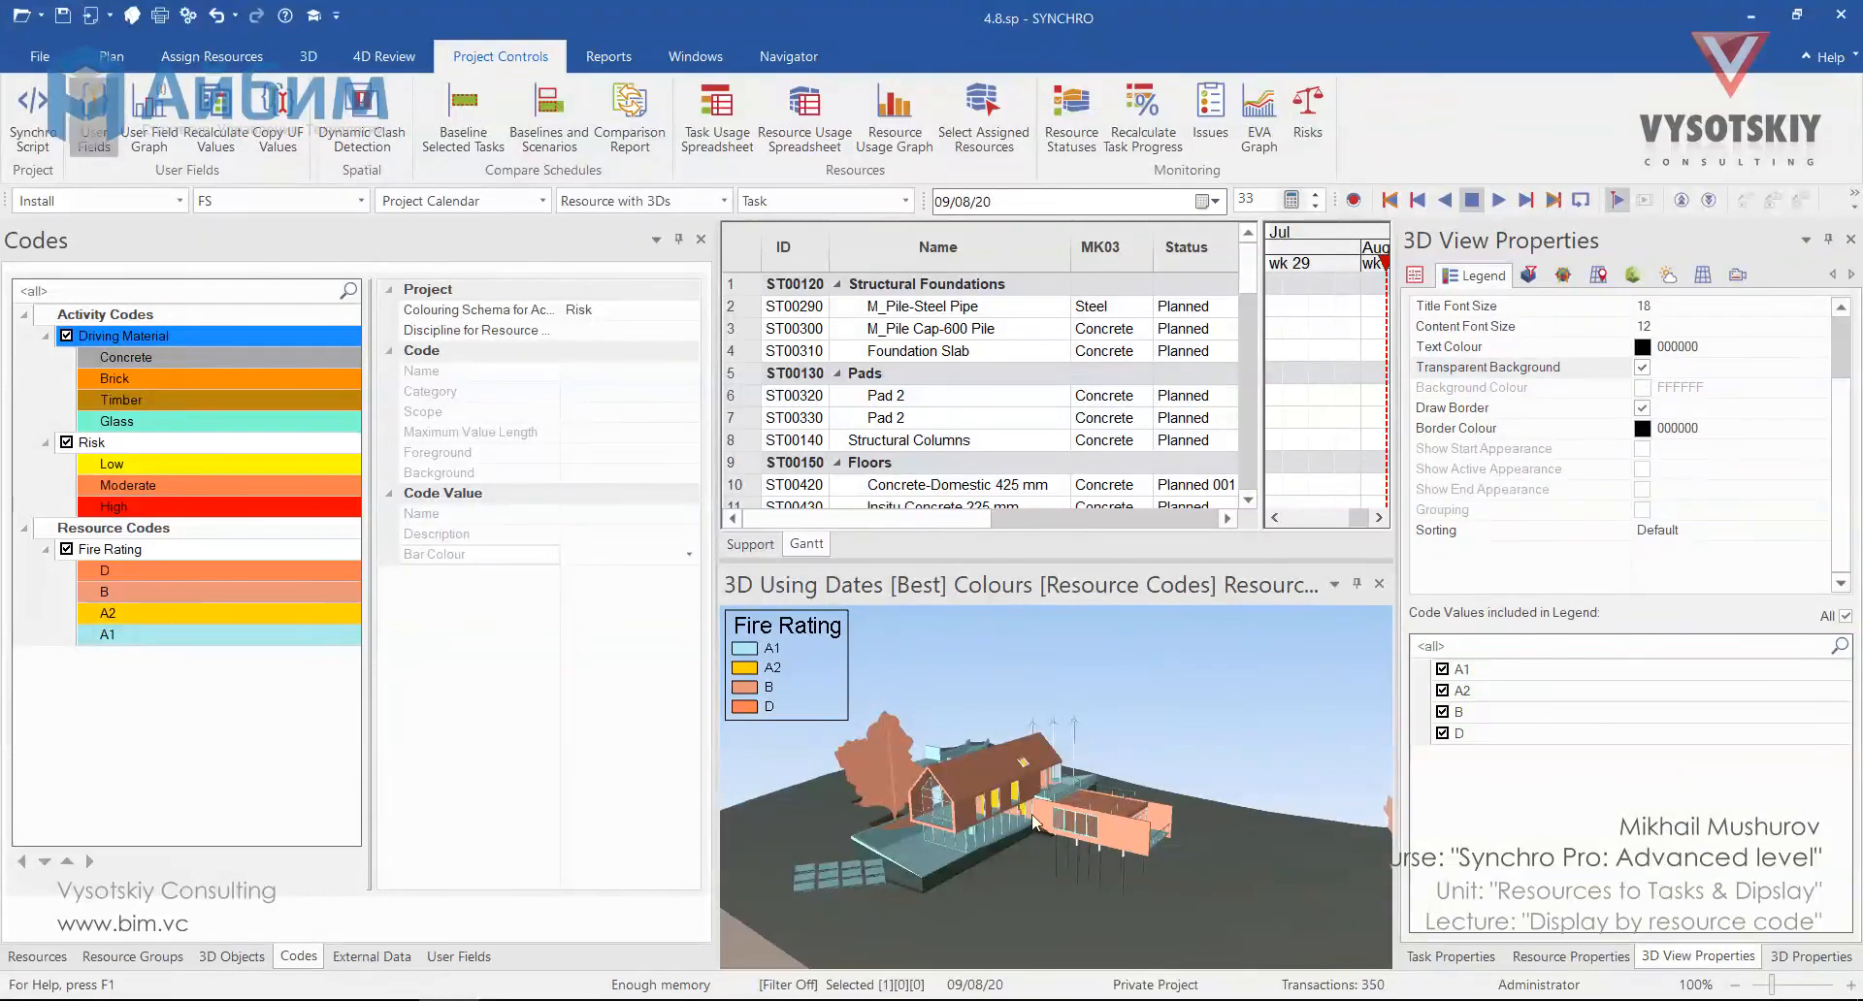
Examine the building coloured by Fire Rating from different angles with the timeline at 20/05/20.
mouse_move(946, 833)
left_mouse_down()
mouse_move(980, 841)
mouse_move(976, 823)
left_mouse_up()
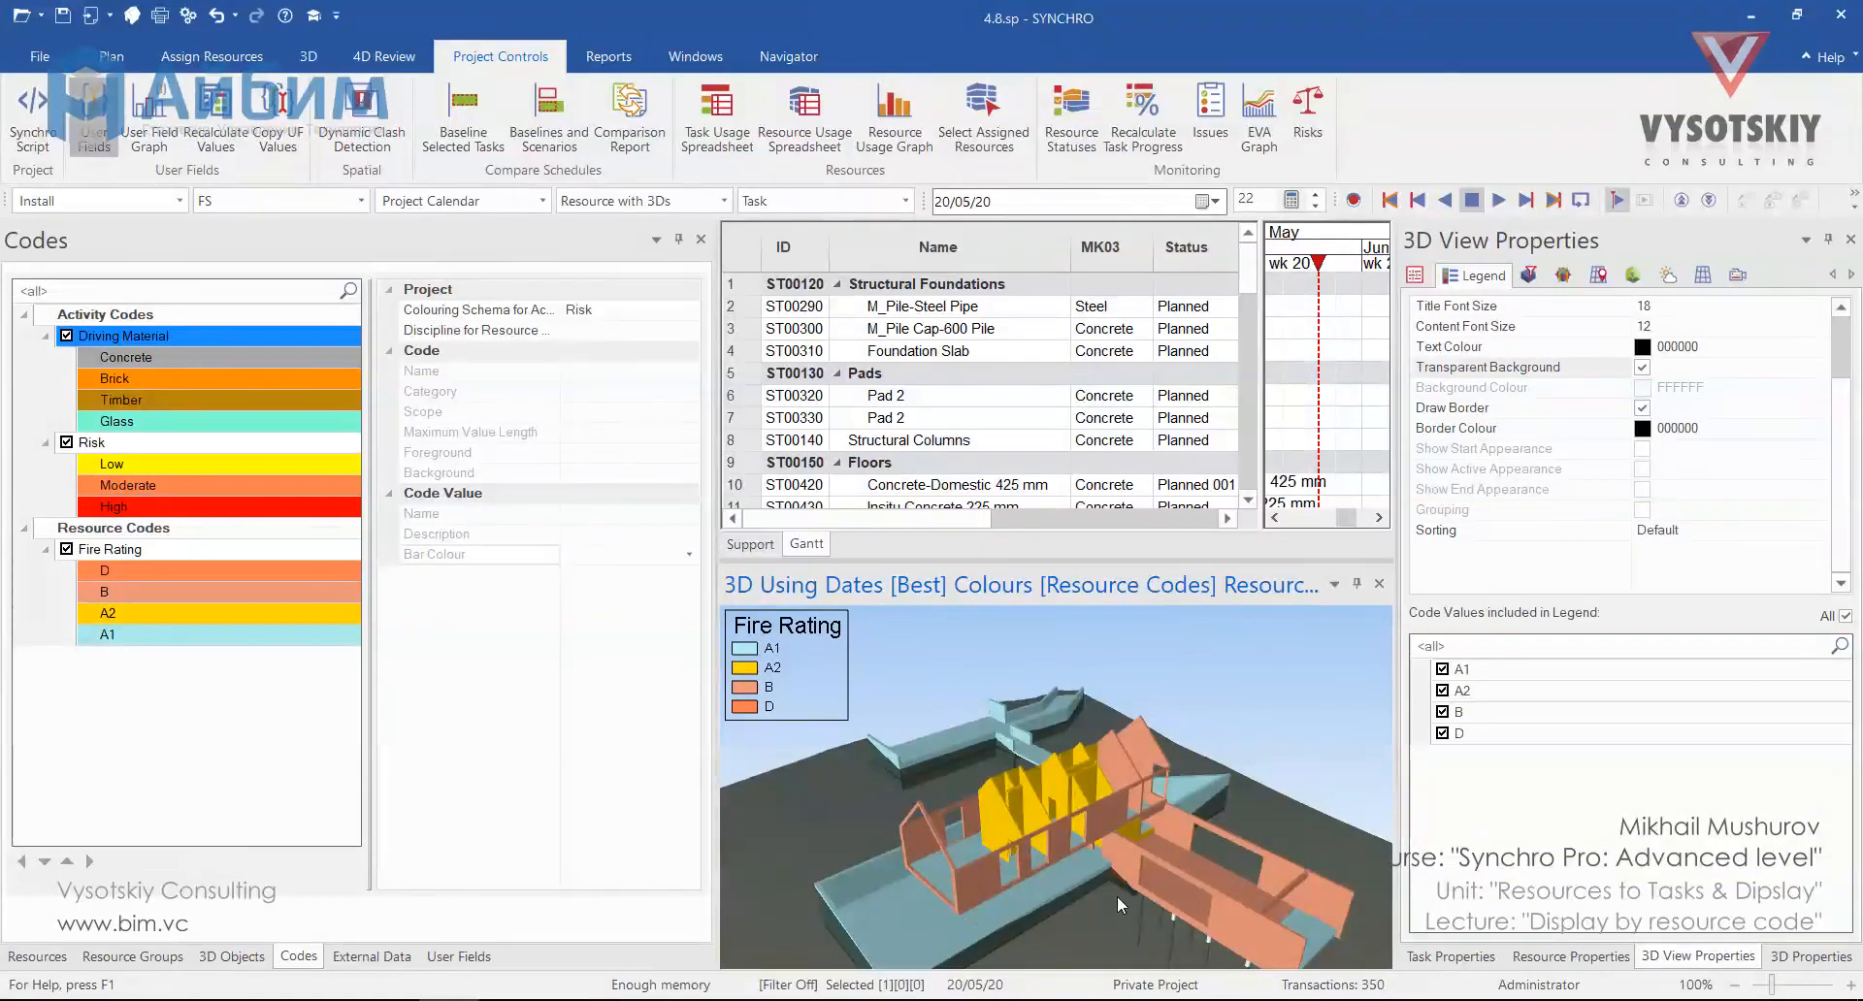
left_click_drag(1116, 894, 912, 852)
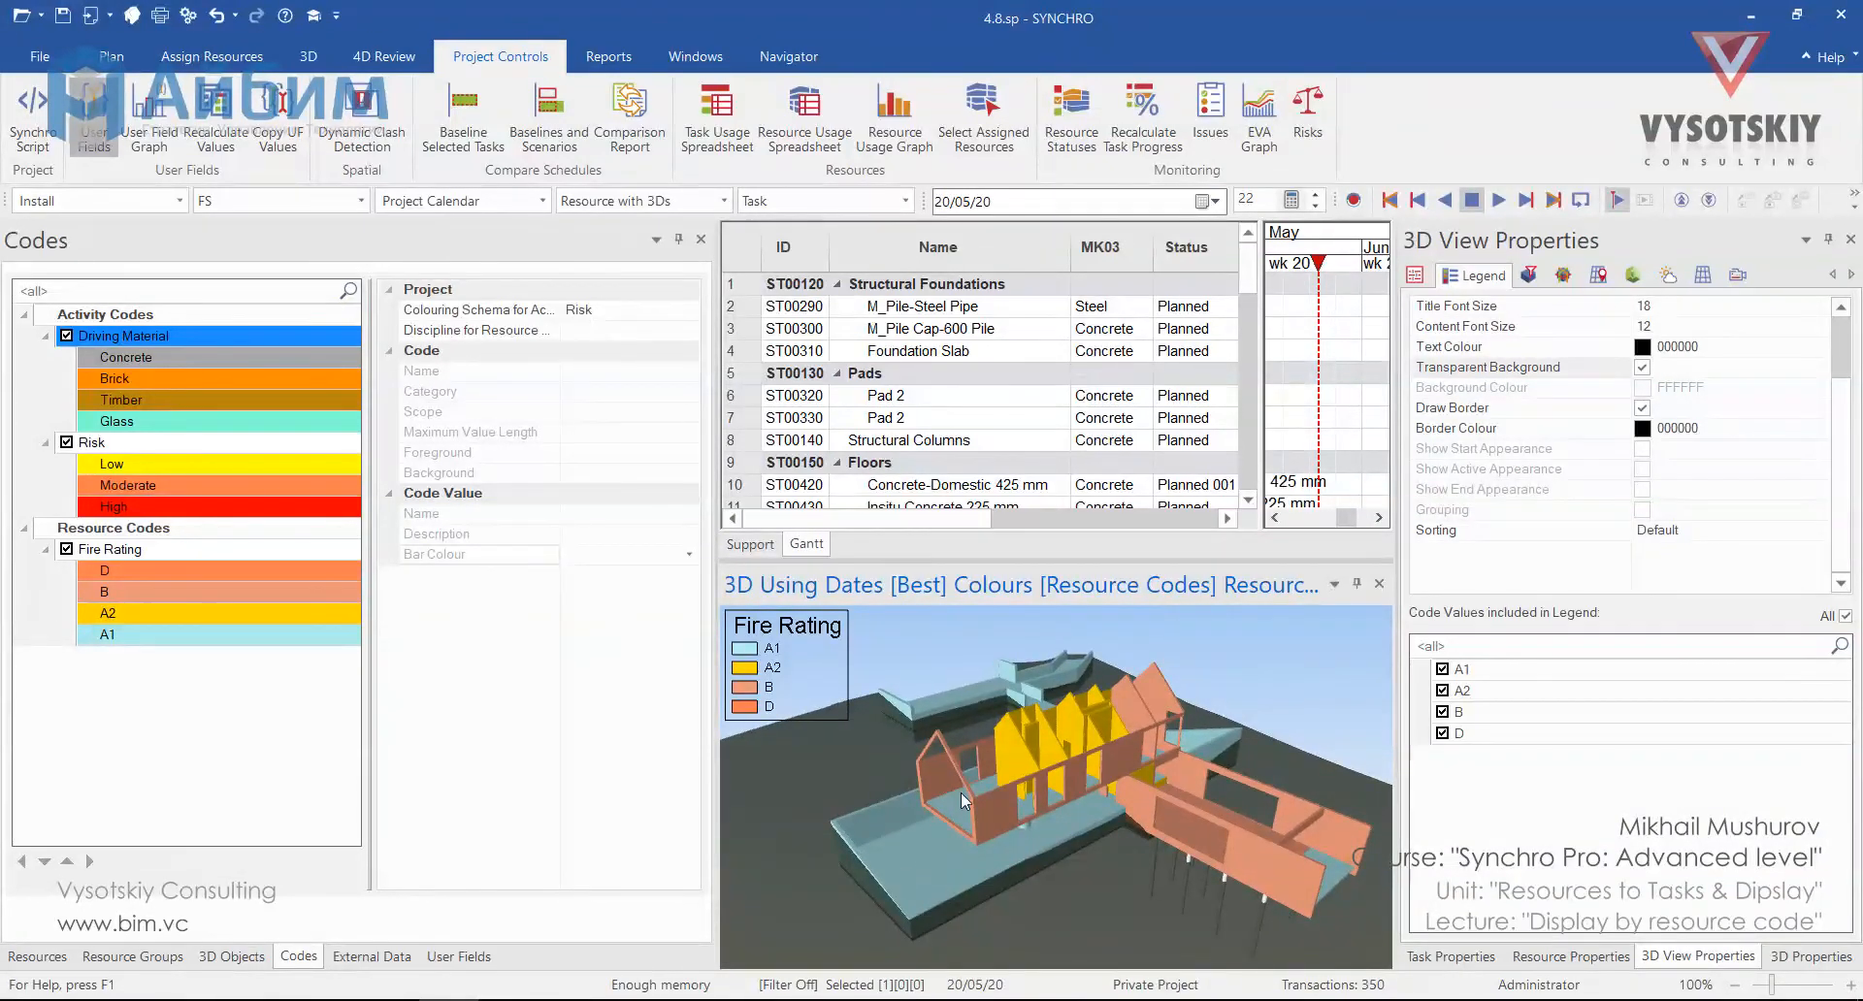